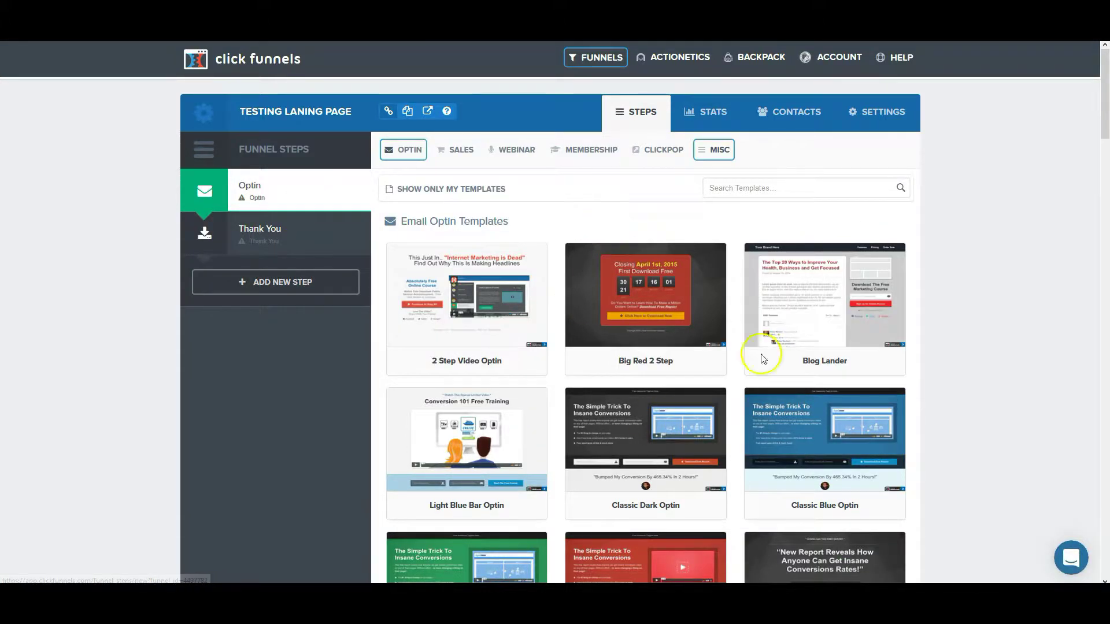
# Filter the email optin templates by 2 Step and preview the Action 2 Step Optin template with its sign-up popup
pyautogui.moveTo(538, 351)
pyautogui.scroll(-11, 538, 352)
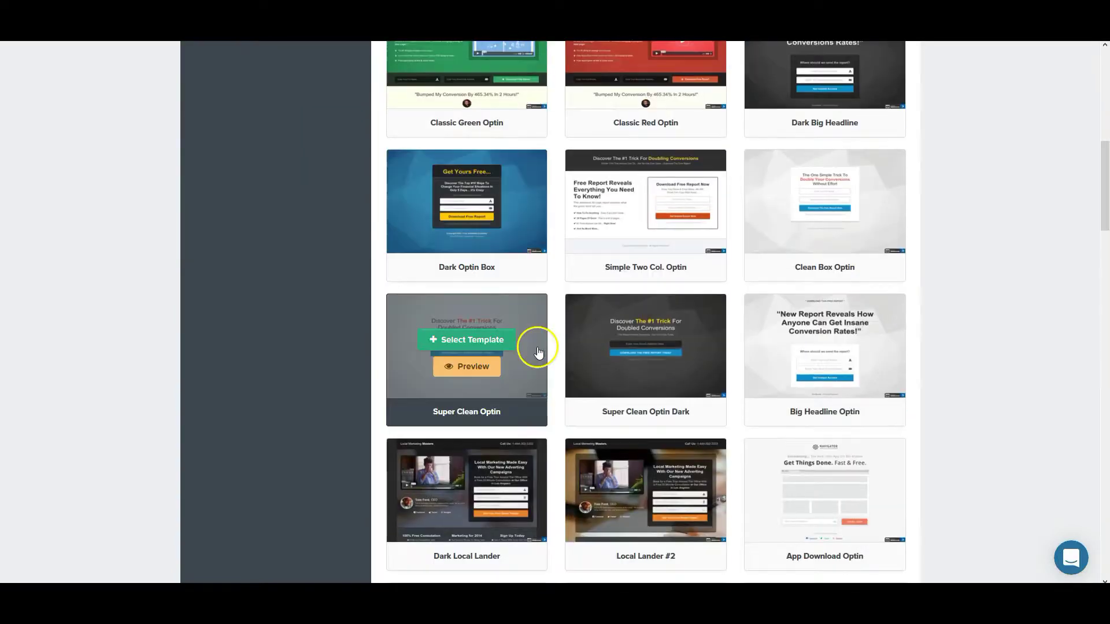
pyautogui.scroll(-5, 538, 352)
pyautogui.scroll(12, 535, 408)
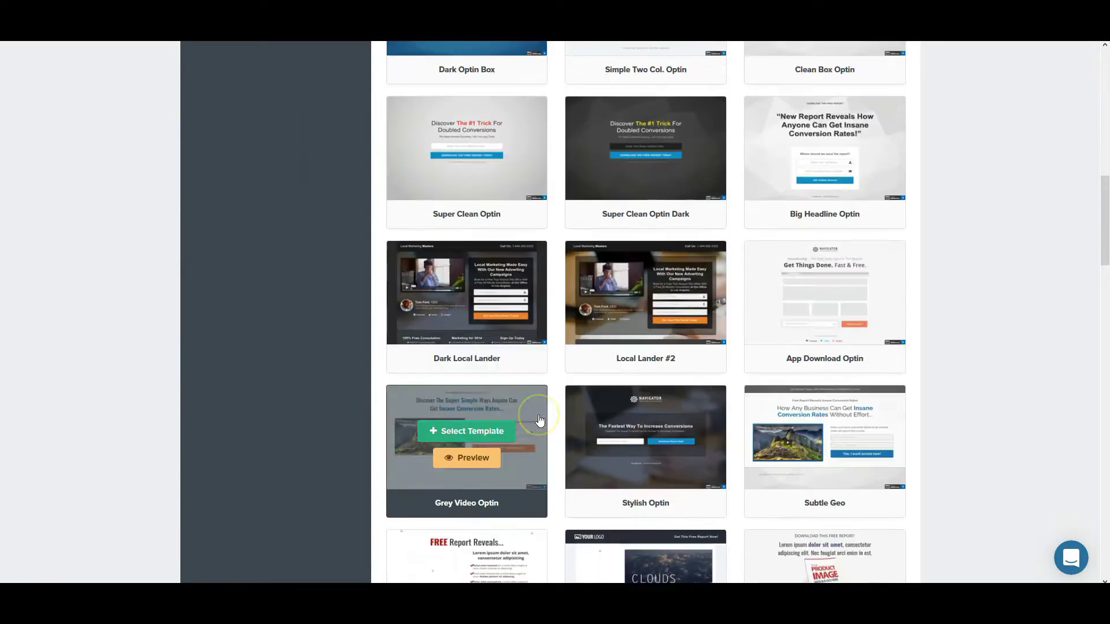
pyautogui.scroll(6, 539, 421)
pyautogui.click(738, 190)
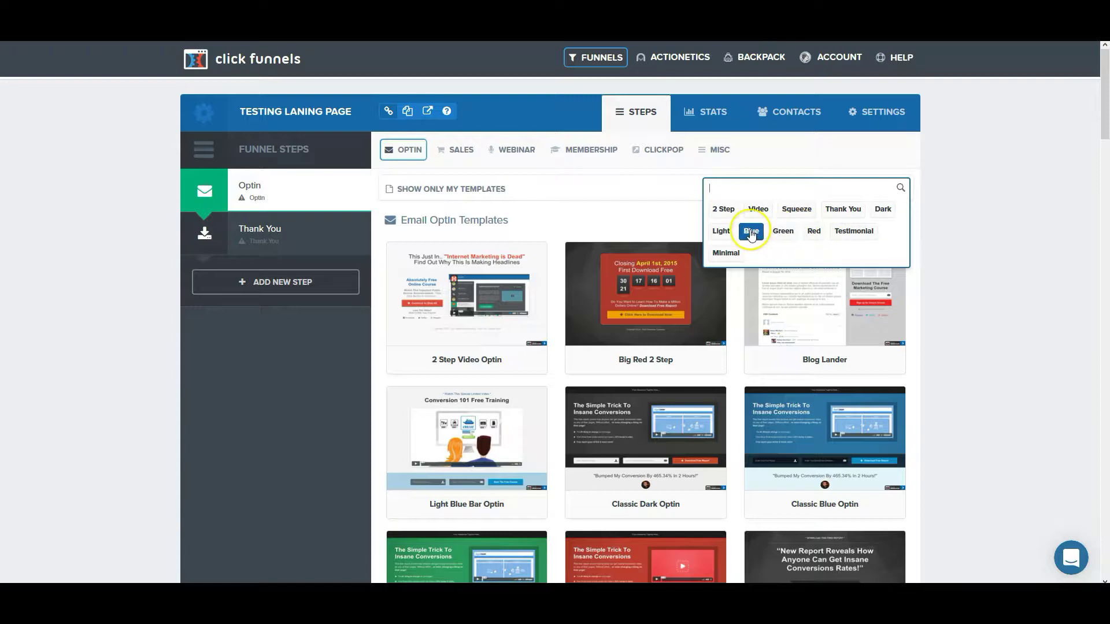
pyautogui.click(724, 210)
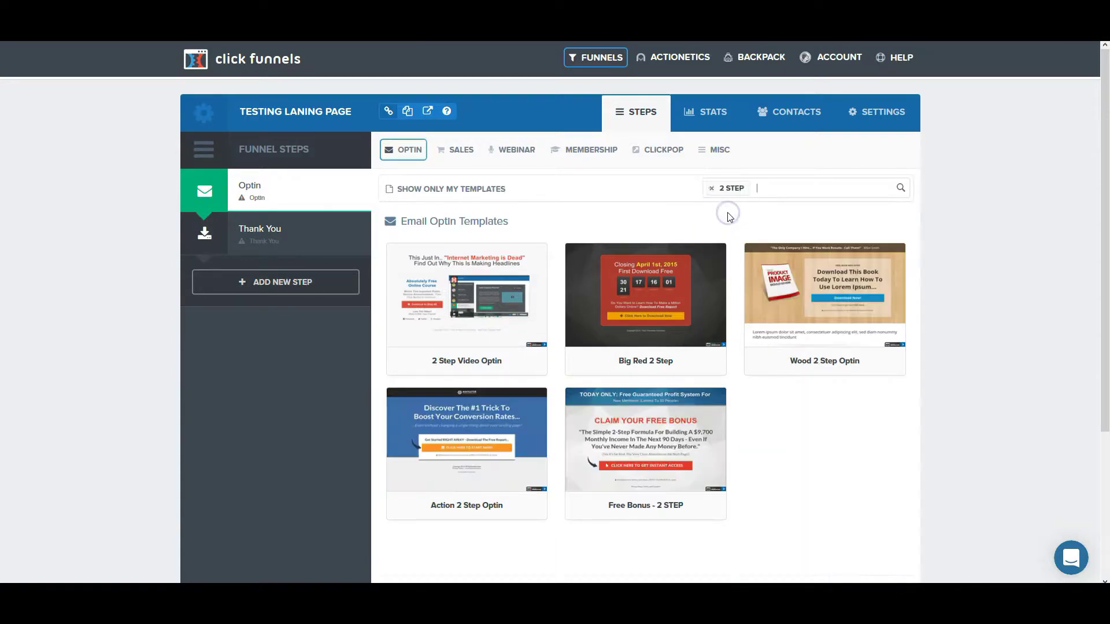
pyautogui.click(463, 458)
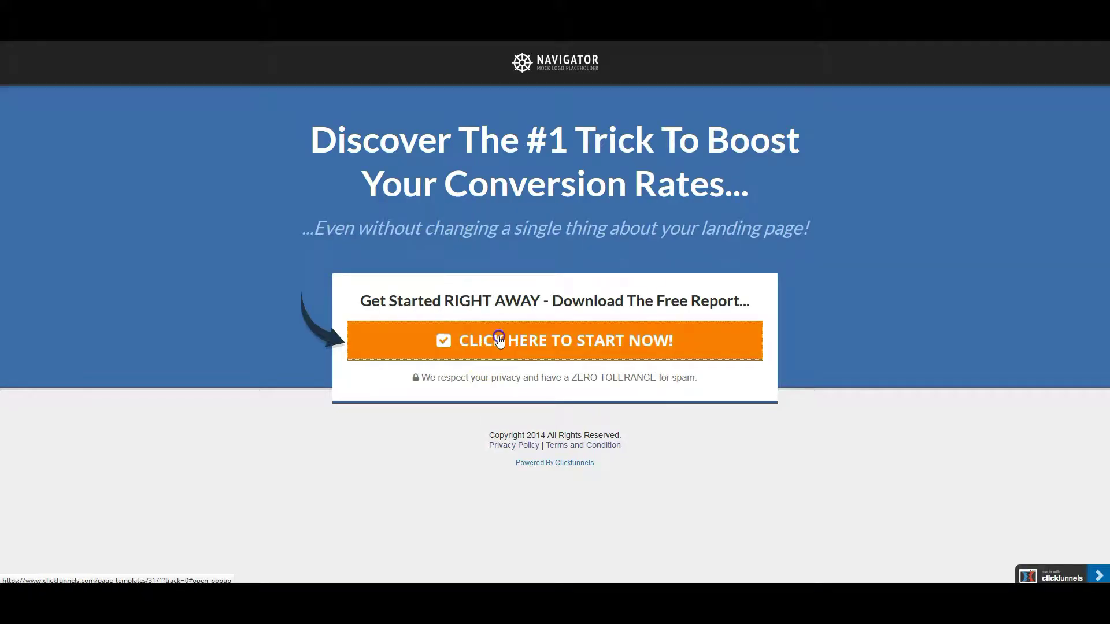
pyautogui.click(501, 340)
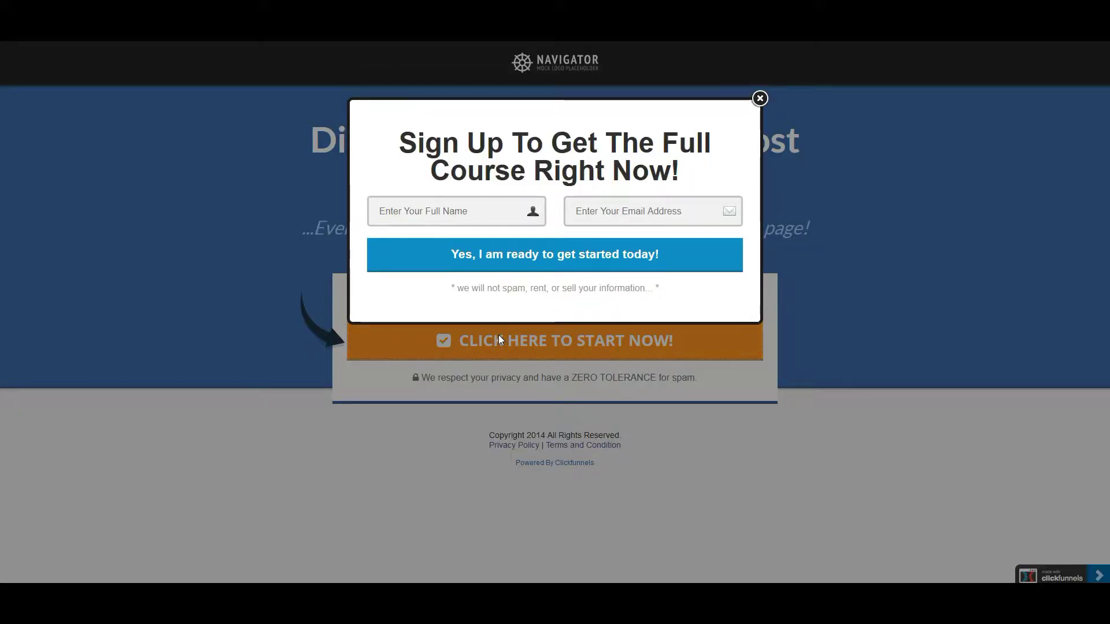
pyautogui.click(453, 253)
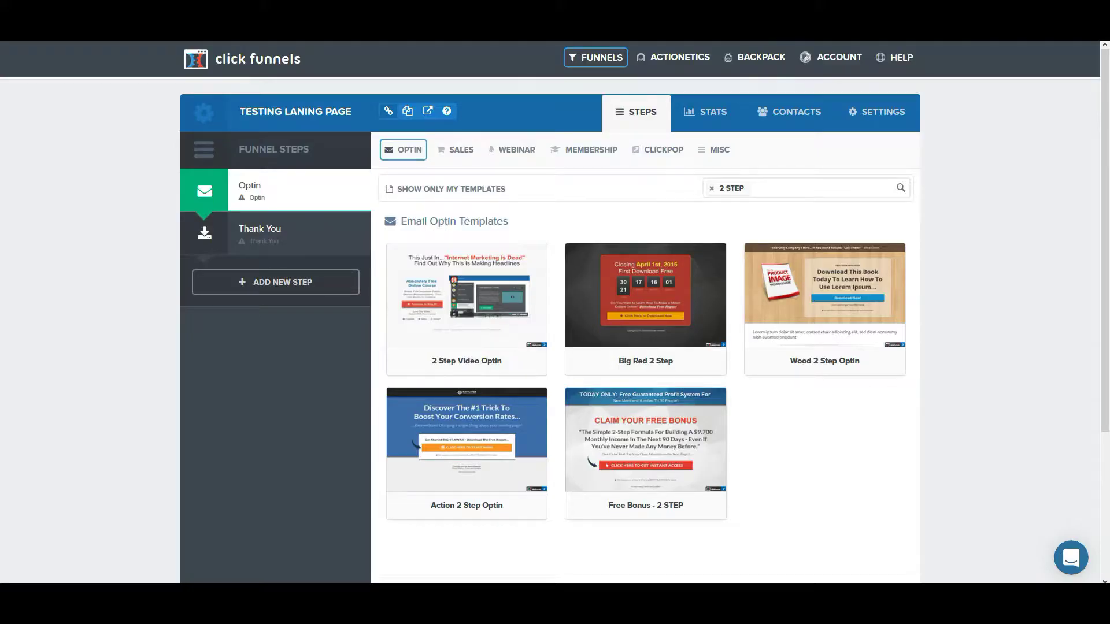
# Look through the ClickPop template gallery
pyautogui.click(655, 155)
pyautogui.scroll(-3, 587, 422)
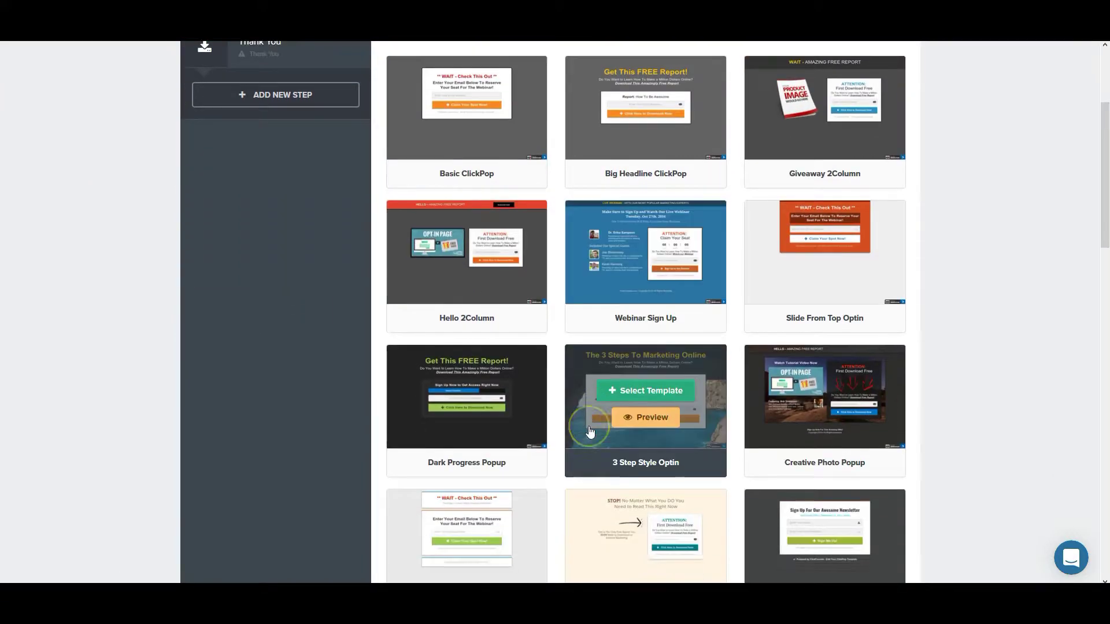
pyautogui.scroll(3, 590, 431)
# Return to the Email Optin templates and filter them by the 2 Step tag
pyautogui.click(406, 150)
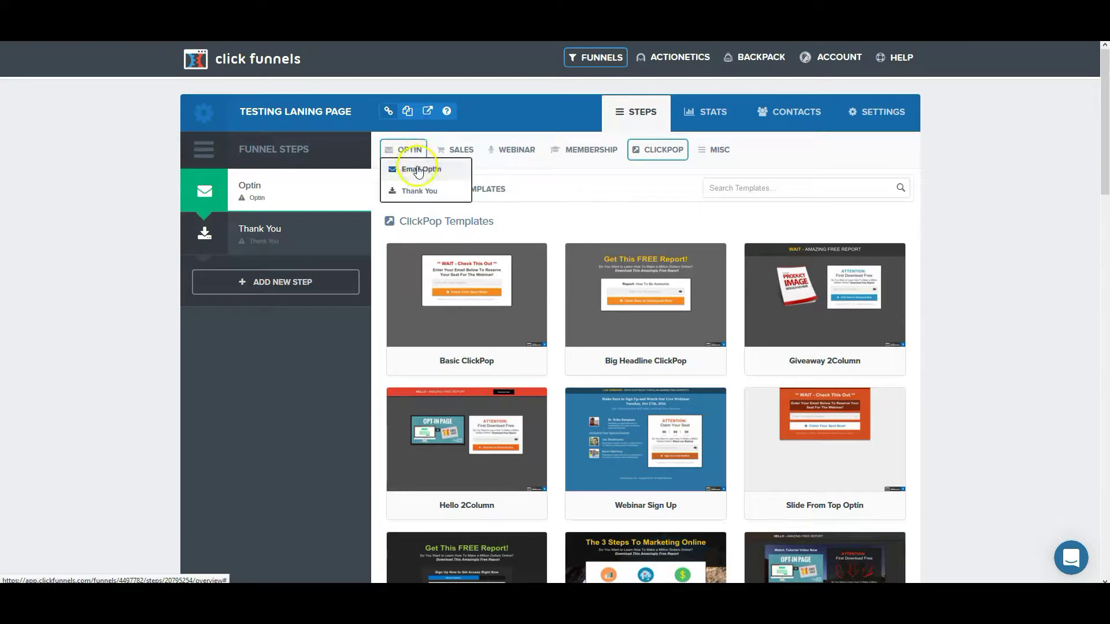
pyautogui.click(419, 171)
pyautogui.click(755, 191)
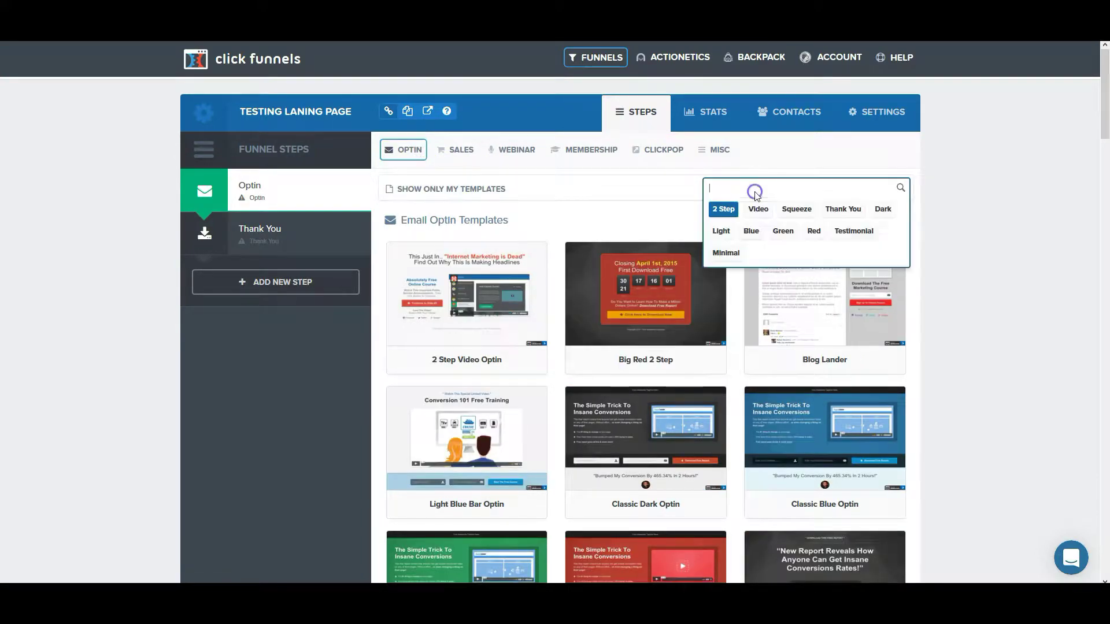
pyautogui.click(724, 208)
# Apply the Action 2 Step Optin template to the Optin funnel step and open the page for editing
pyautogui.moveTo(492, 469)
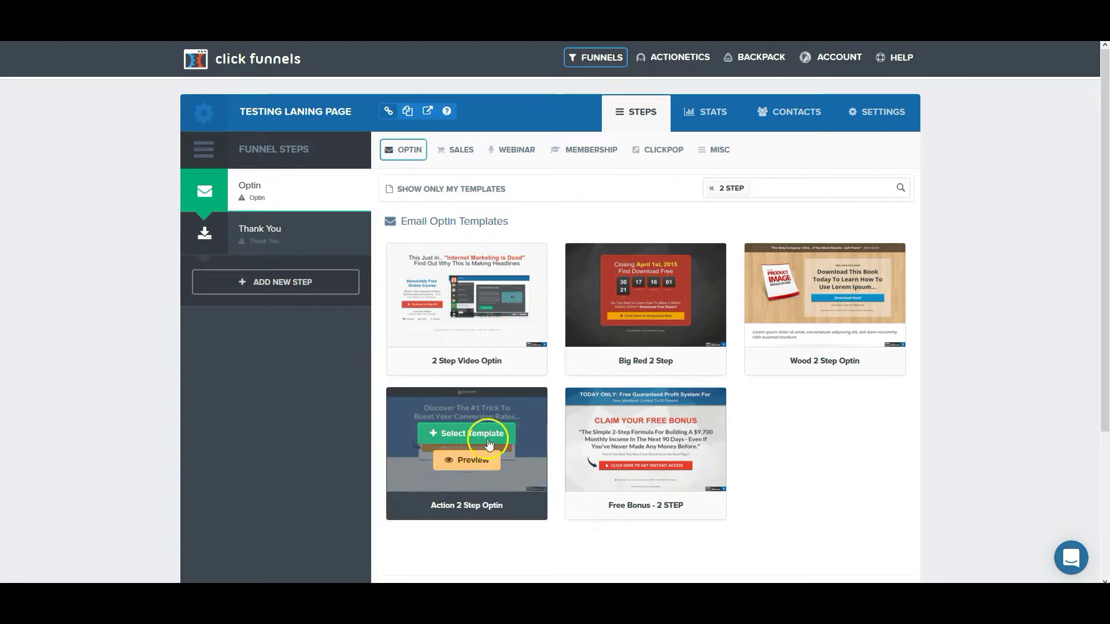
pyautogui.click(461, 467)
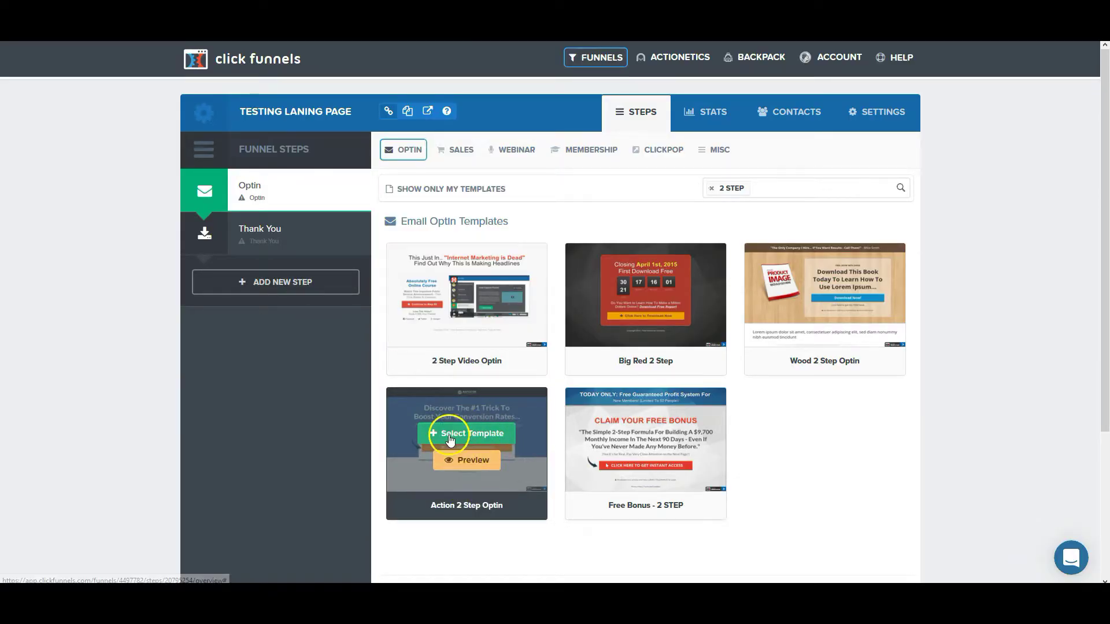
pyautogui.click(449, 434)
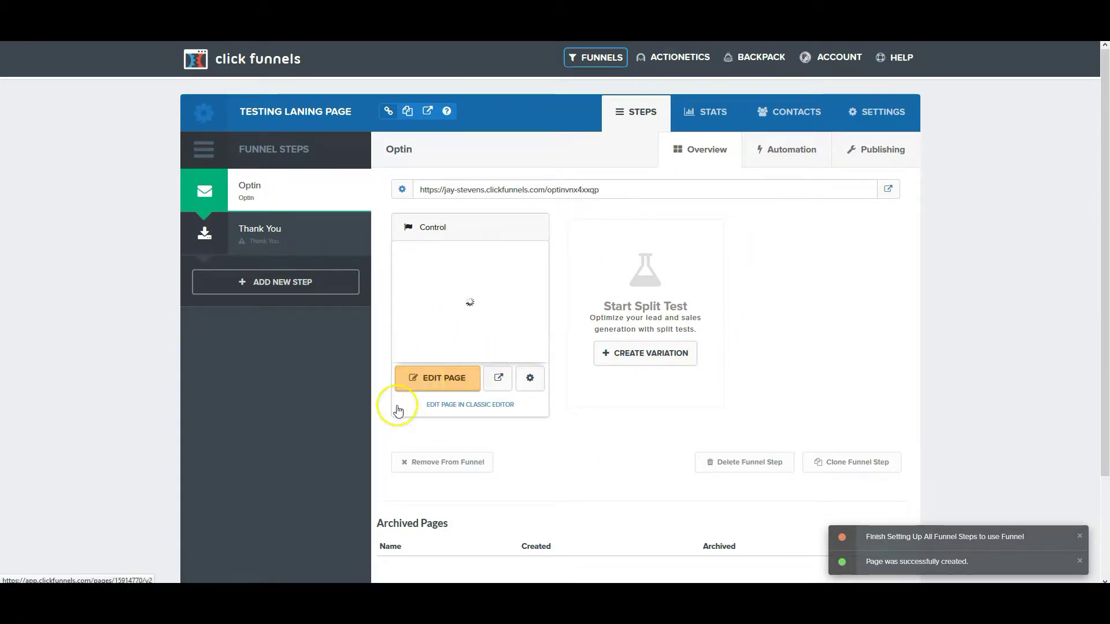
pyautogui.click(425, 385)
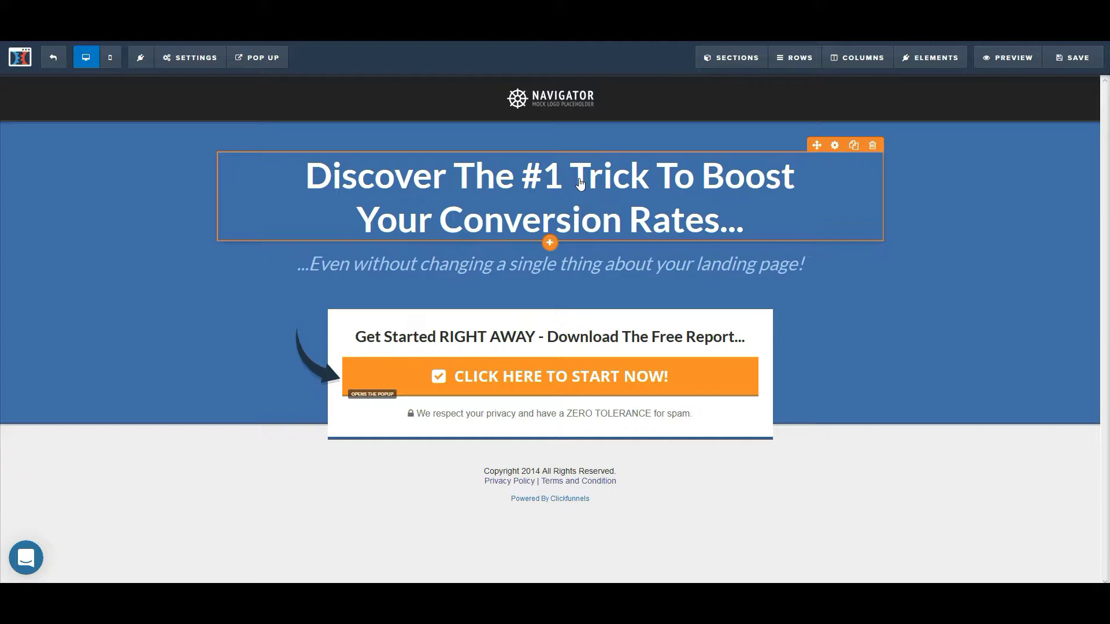
# Examine the header logo's image settings and the uploaded image library without changing the image
pyautogui.click(570, 101)
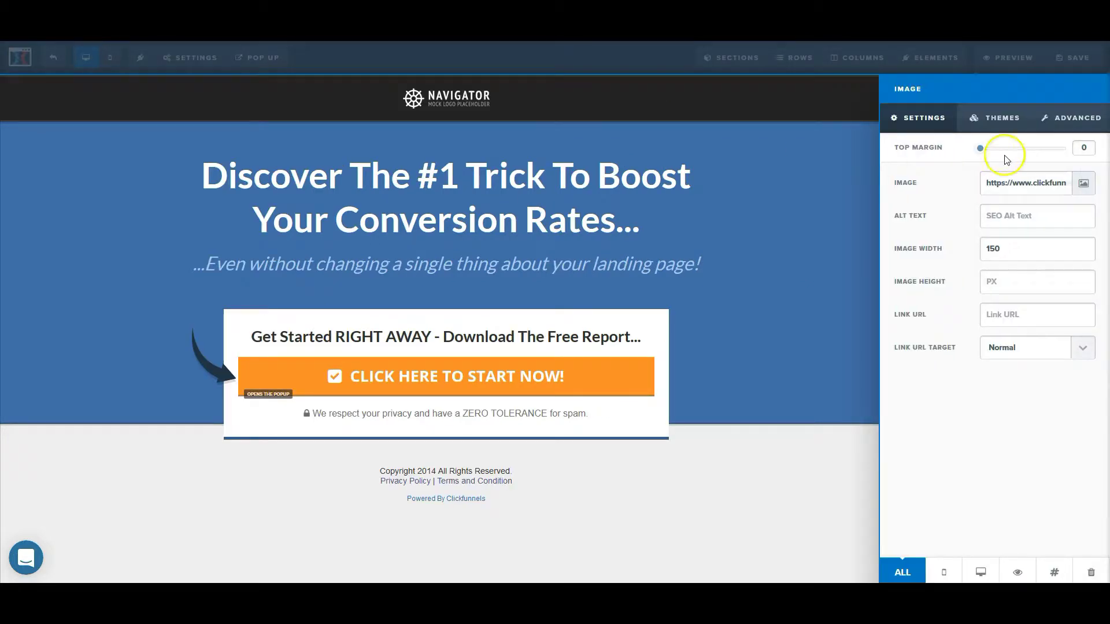
pyautogui.click(1092, 186)
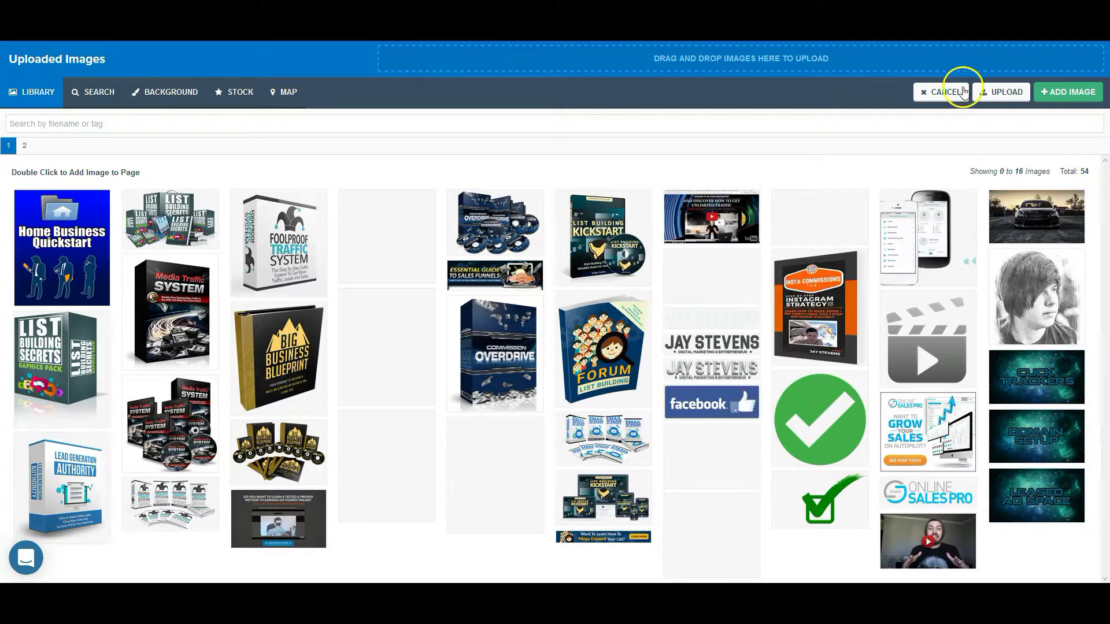
pyautogui.click(962, 92)
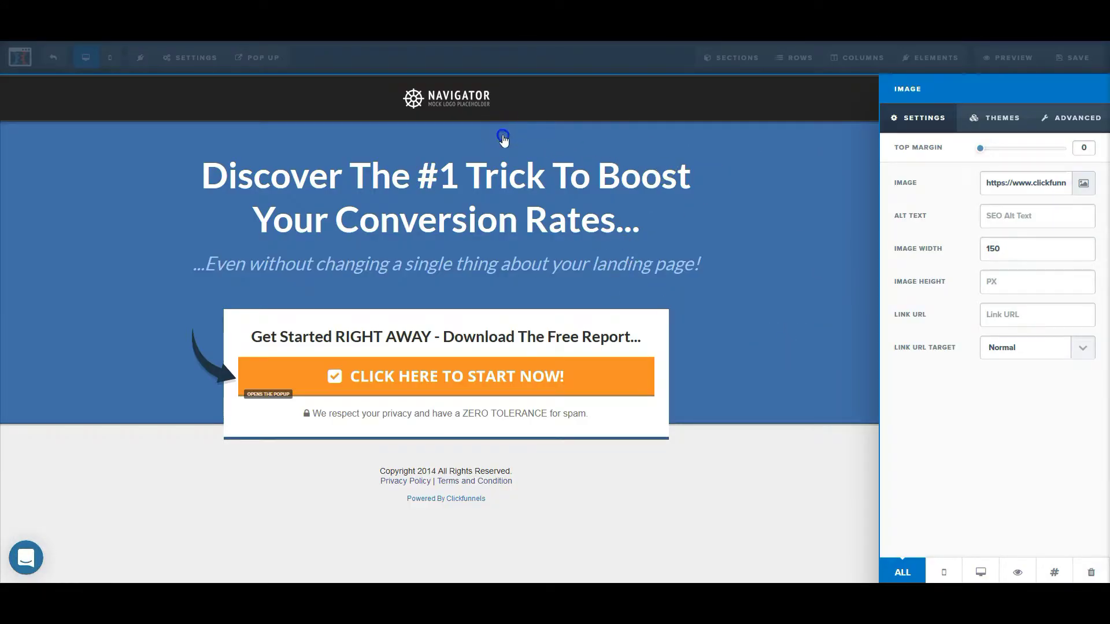
pyautogui.click(503, 138)
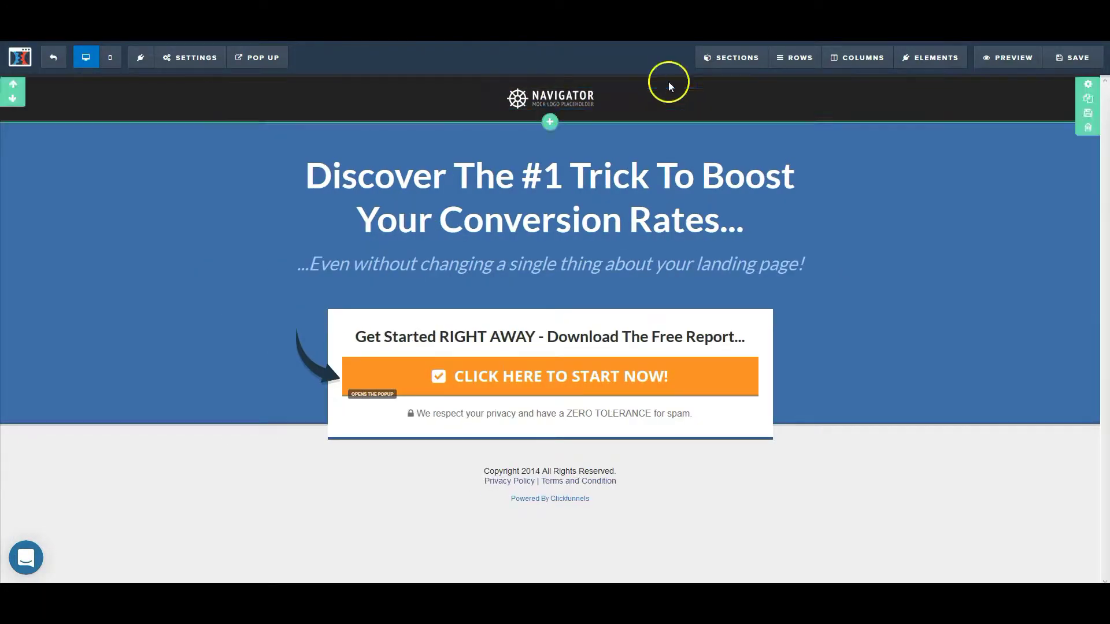
pyautogui.click(604, 99)
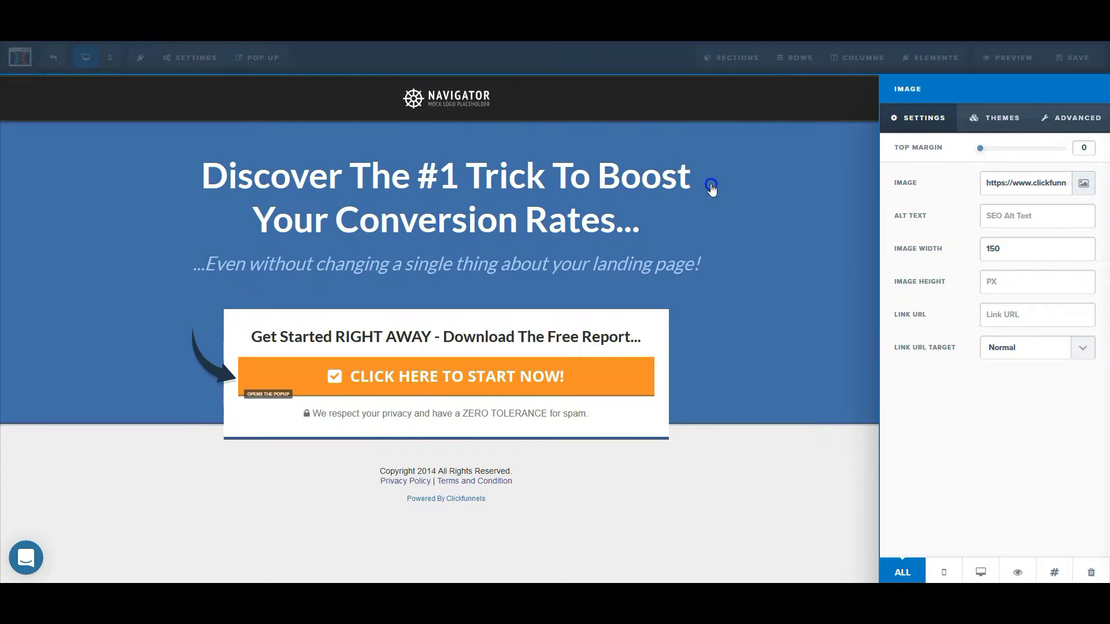
pyautogui.click(712, 188)
# Delete the logo image from the dark header section and add a headline element in its place
pyautogui.moveTo(664, 99)
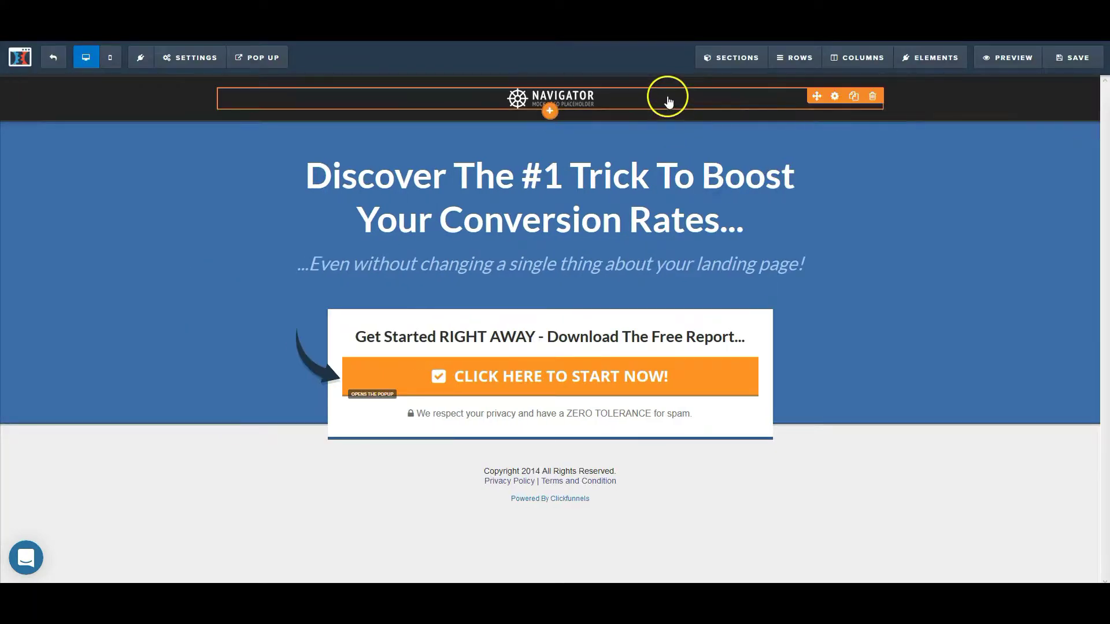
pyautogui.click(871, 97)
pyautogui.click(561, 259)
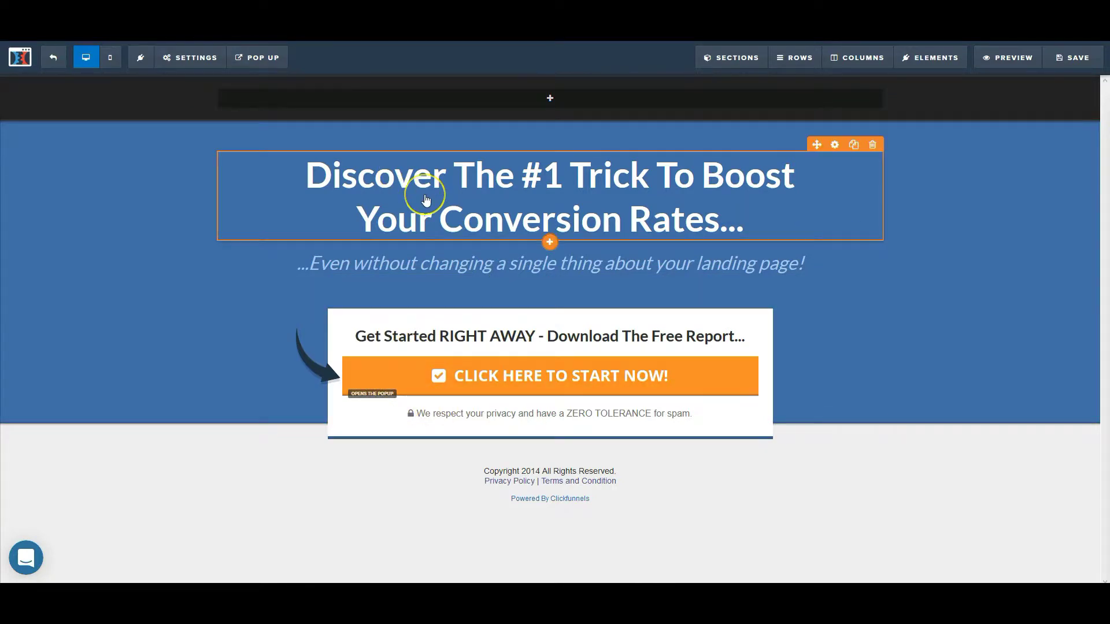
pyautogui.click(387, 179)
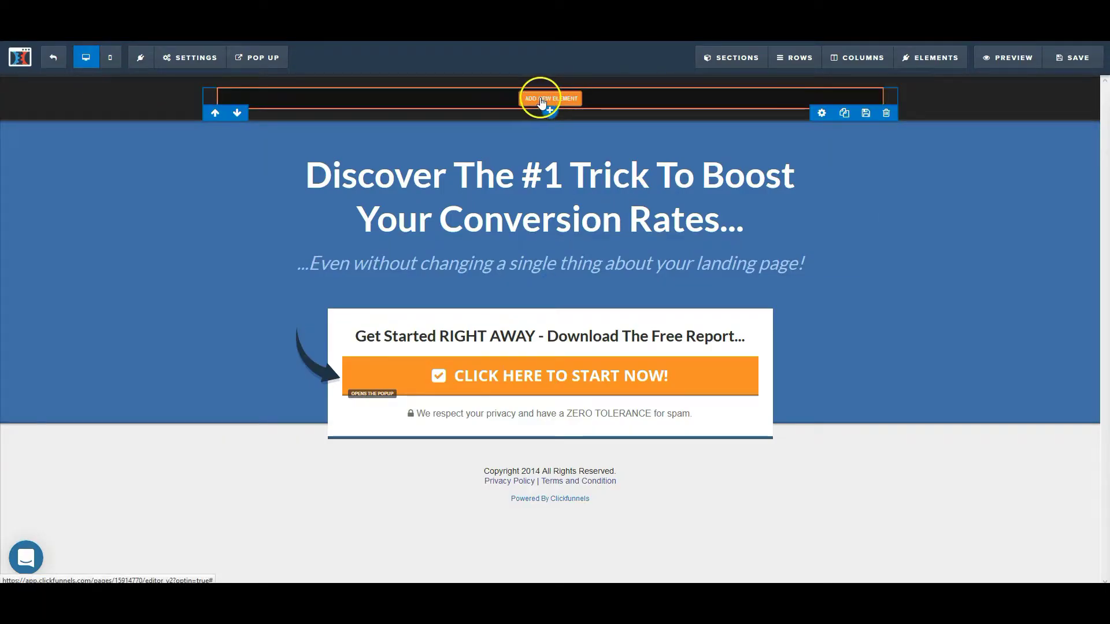
pyautogui.click(541, 101)
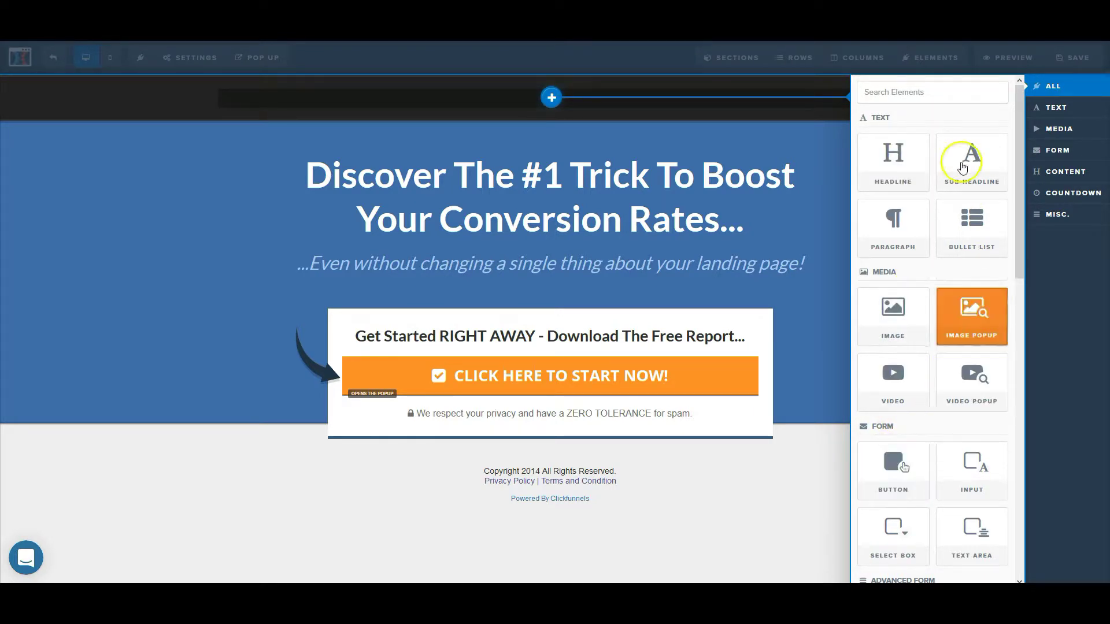
pyautogui.click(903, 152)
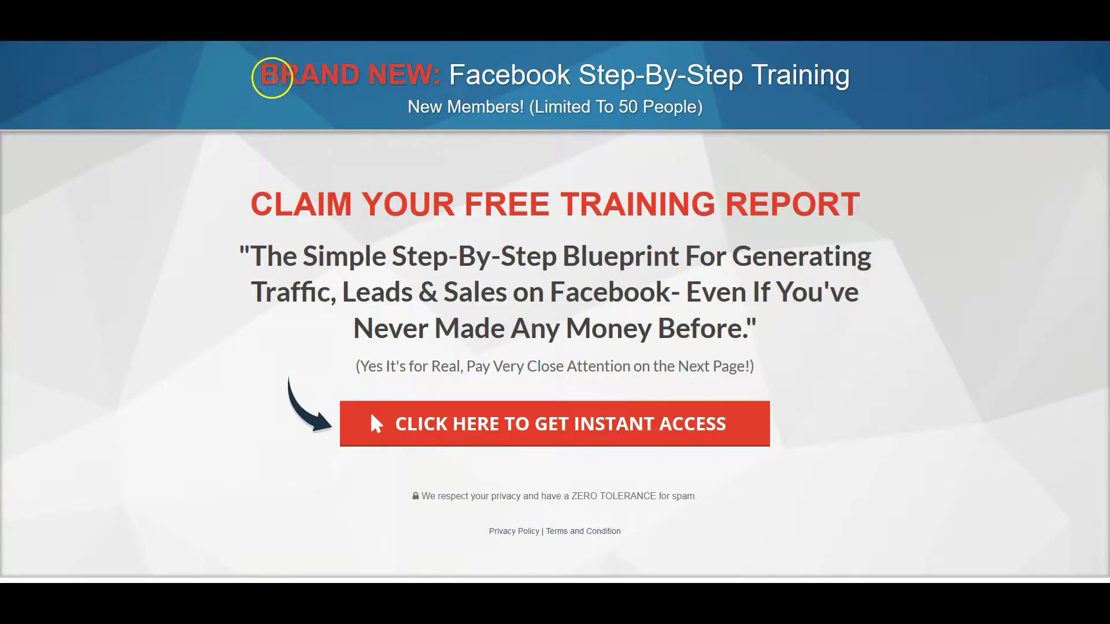
# Replace the header headline's placeholder text with "BRAND NEW: Facebook Step-By-Step Training", copied from the finished training page
pyautogui.moveTo(261, 74); pyautogui.dragTo(836, 83)
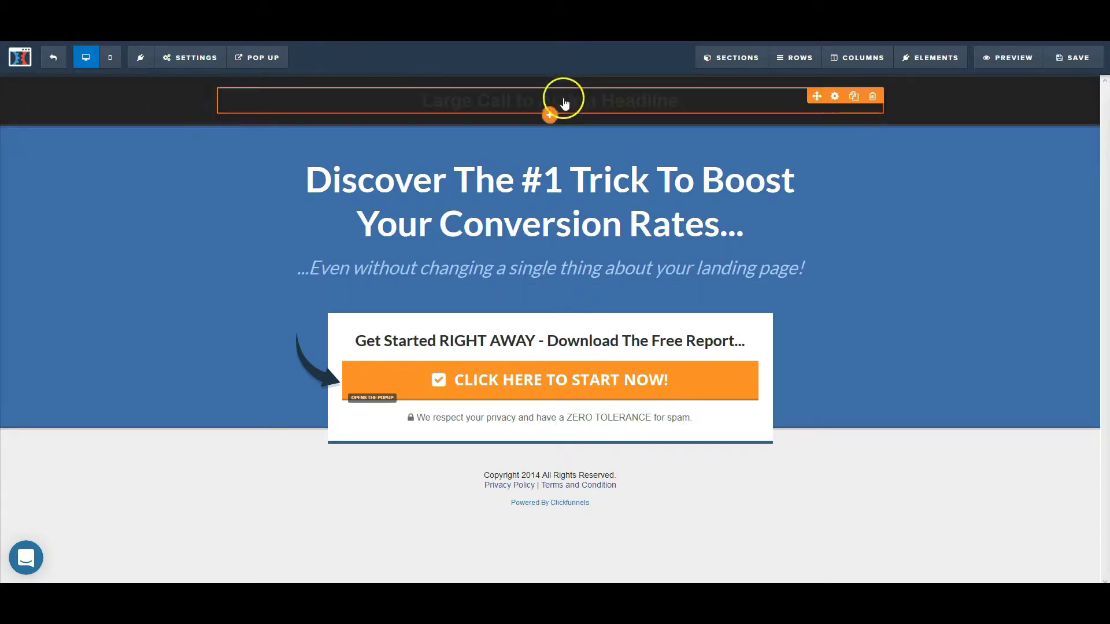
pyautogui.doubleClick(563, 100)
pyautogui.tripleClick(564, 100)
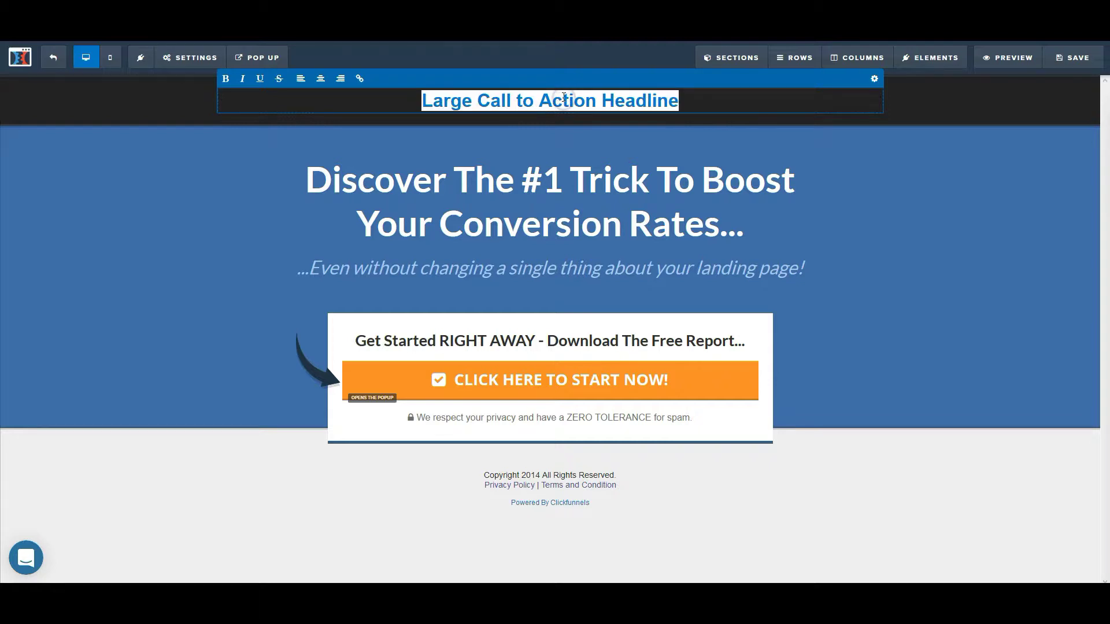
pyautogui.write('BRAND NEW: Facebook Step-By-Step Training')
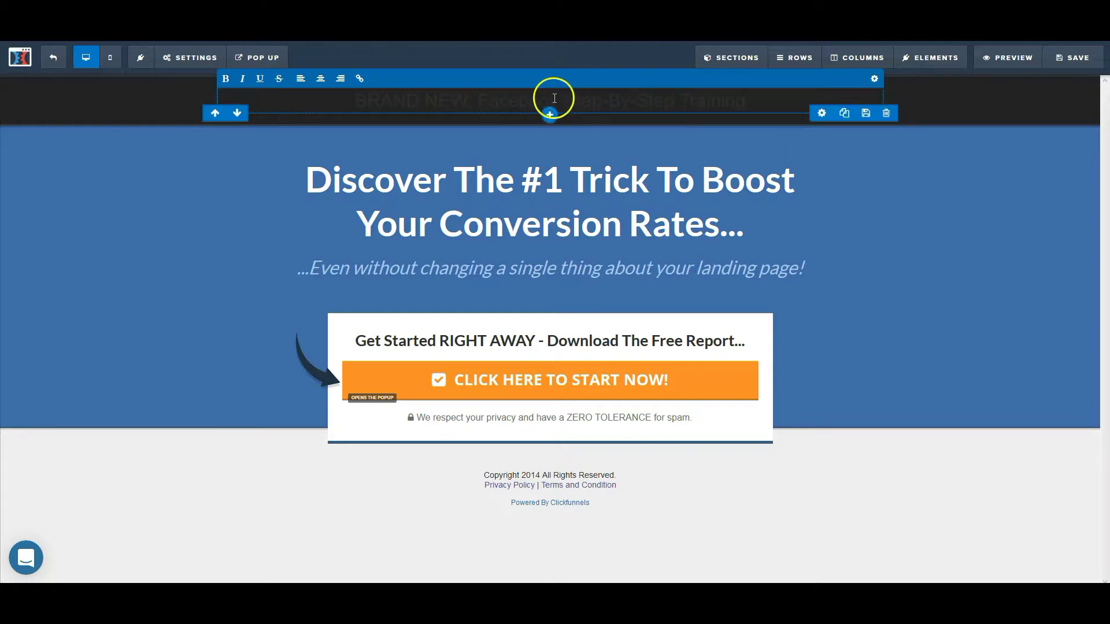
pyautogui.click(500, 144)
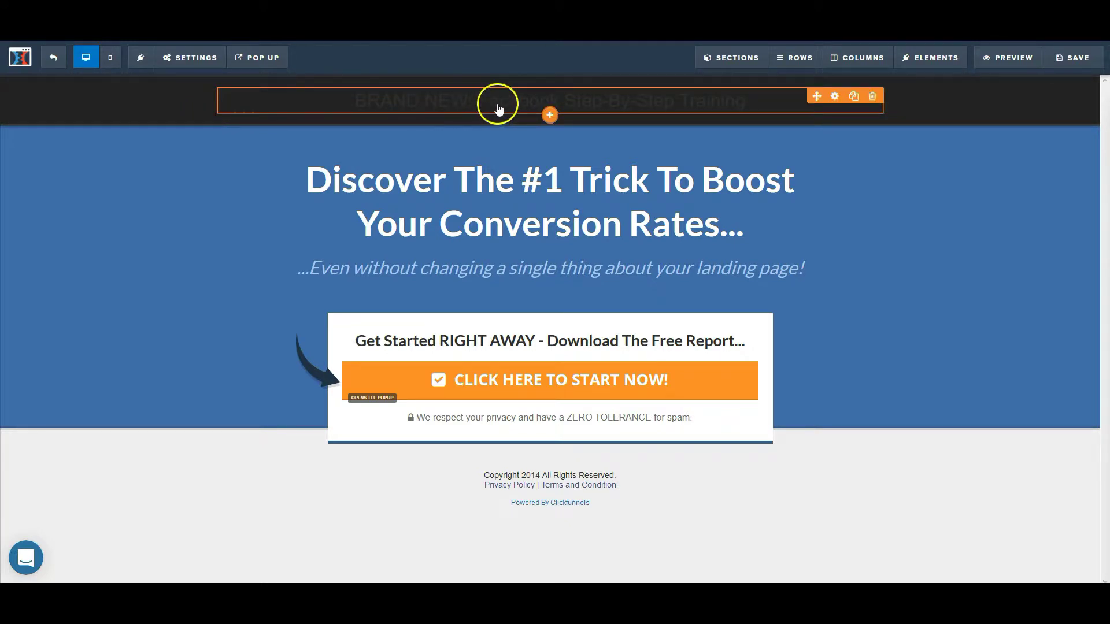
# Set the header headline's text color to white (#ffffff) and its bold color to the red conversion color
pyautogui.click(835, 97)
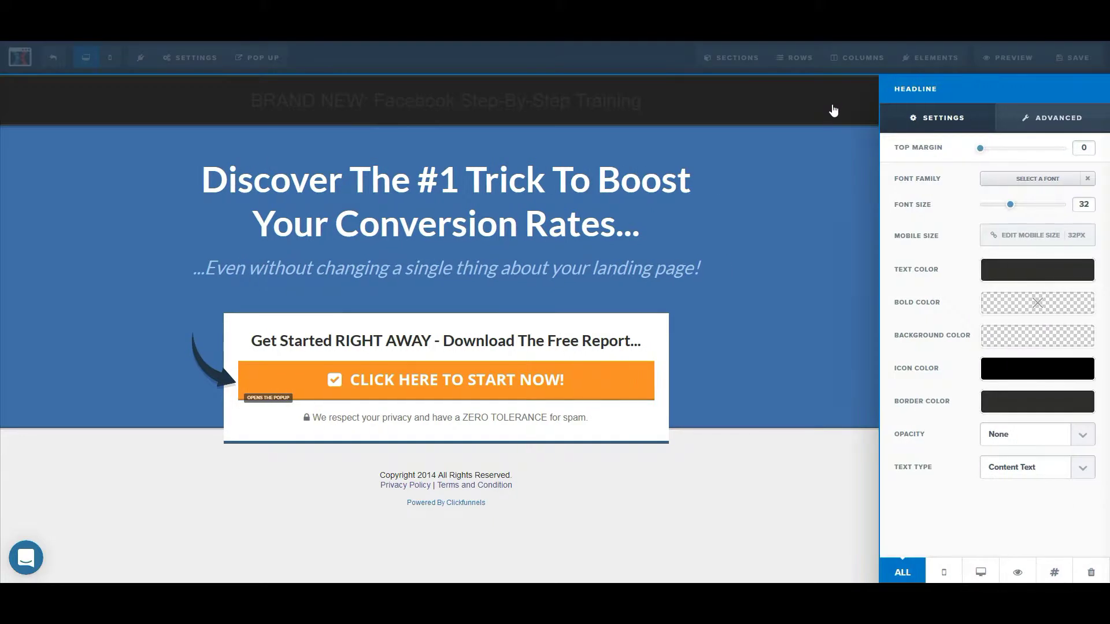
pyautogui.click(1034, 272)
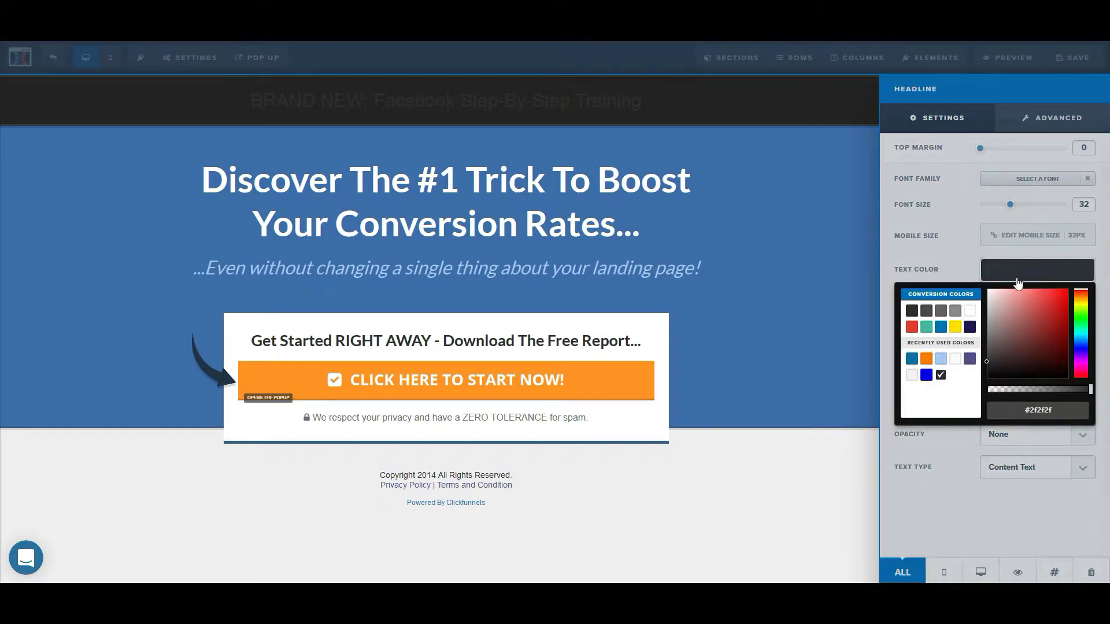
pyautogui.click(927, 327)
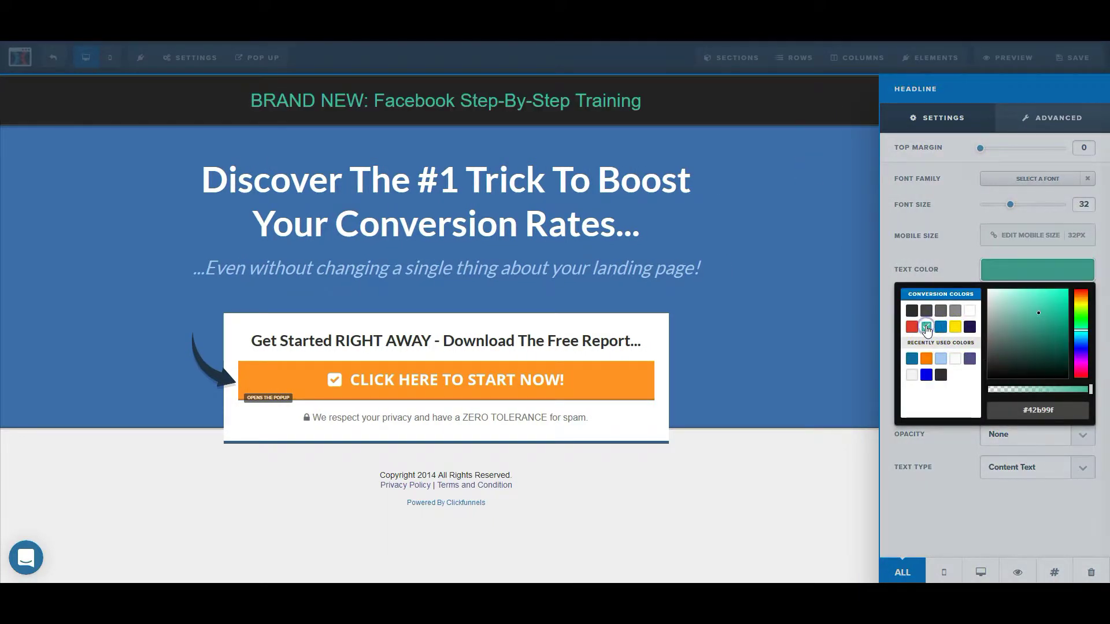
pyautogui.click(969, 312)
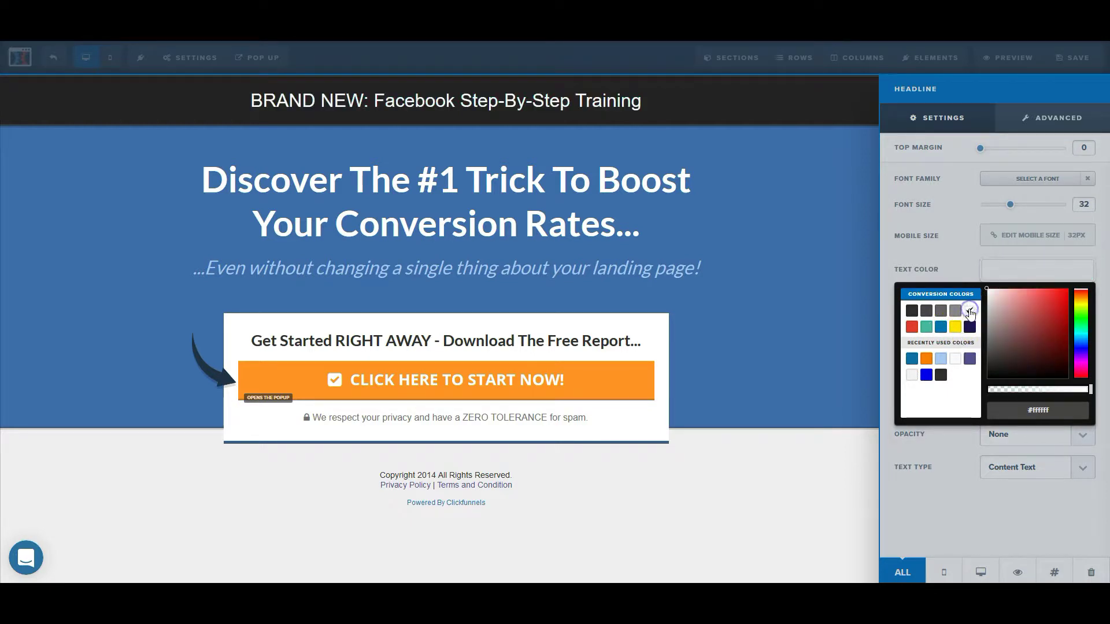
pyautogui.click(940, 256)
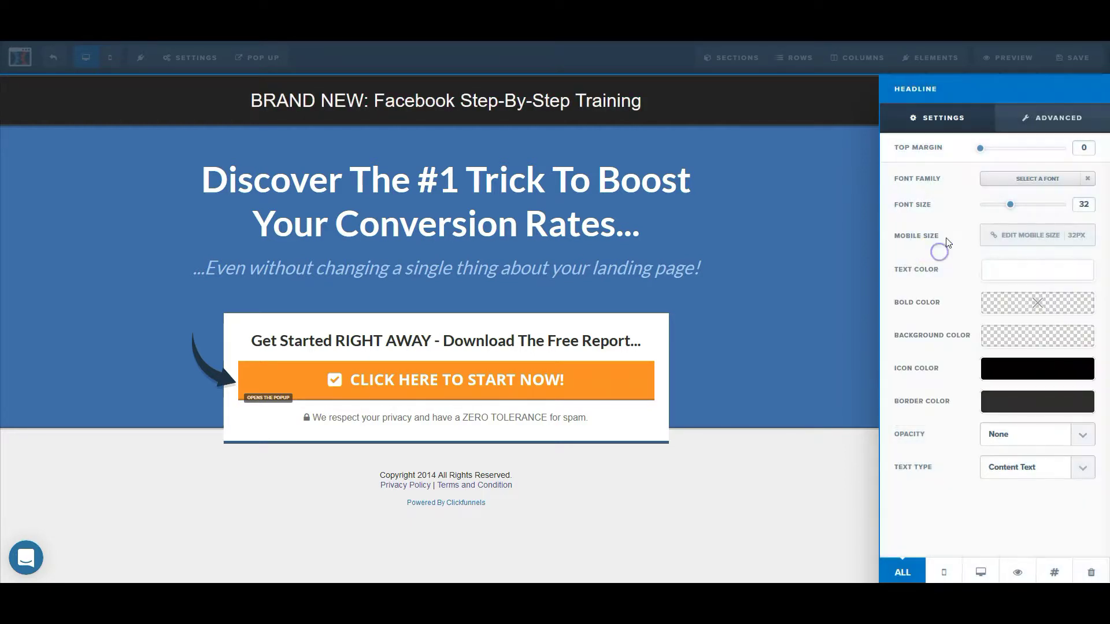
pyautogui.click(996, 300)
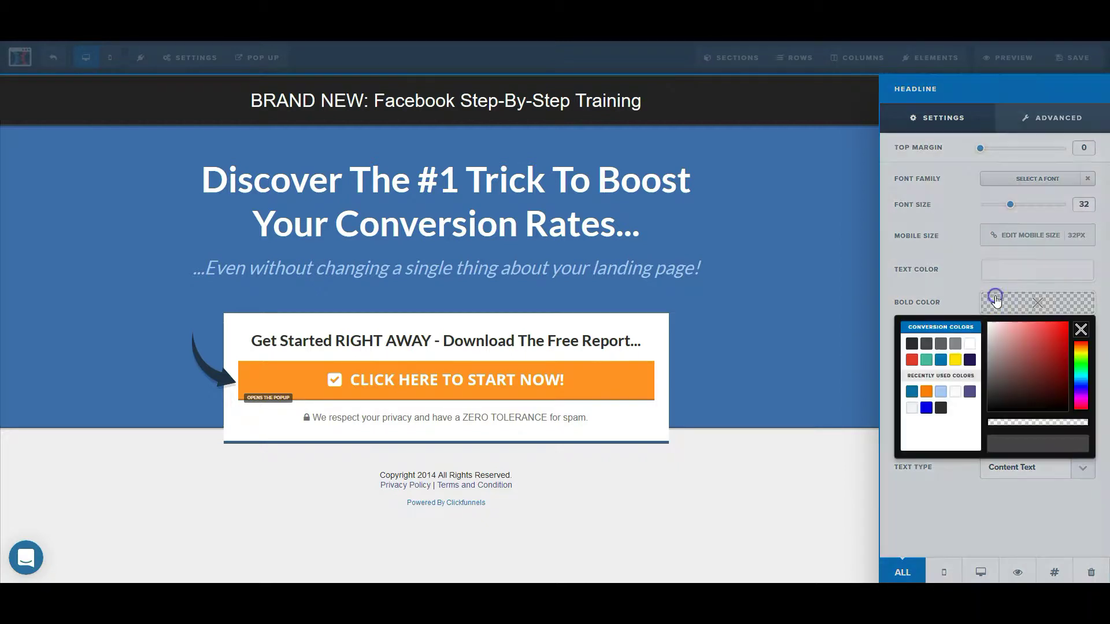
pyautogui.click(911, 359)
pyautogui.click(962, 287)
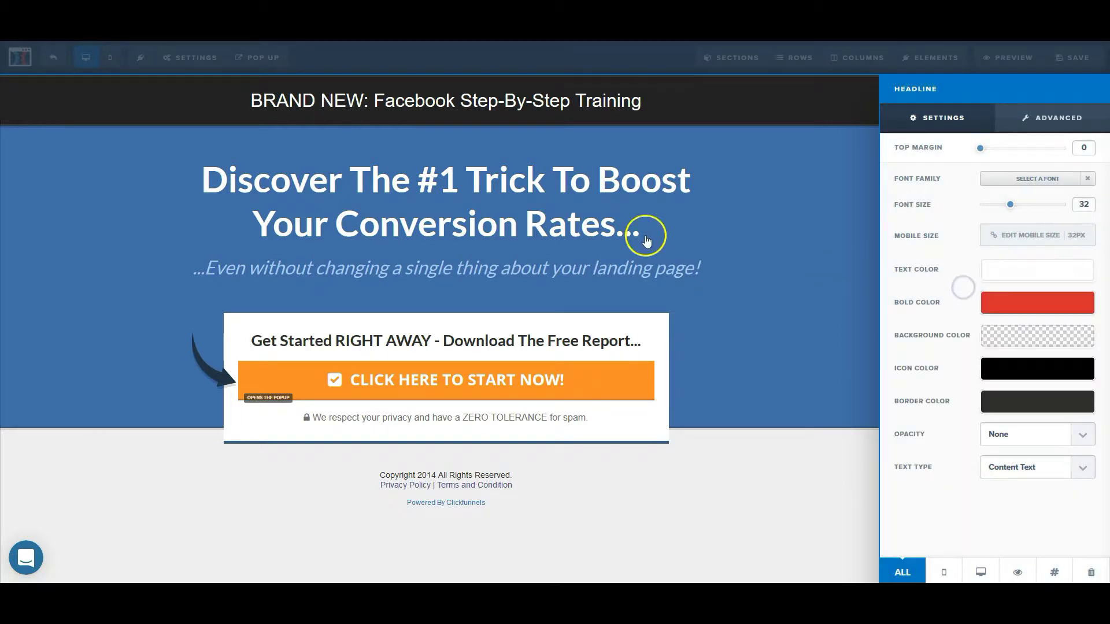
# Make "BRAND NEW:" bold in the header headline
pyautogui.click(770, 238)
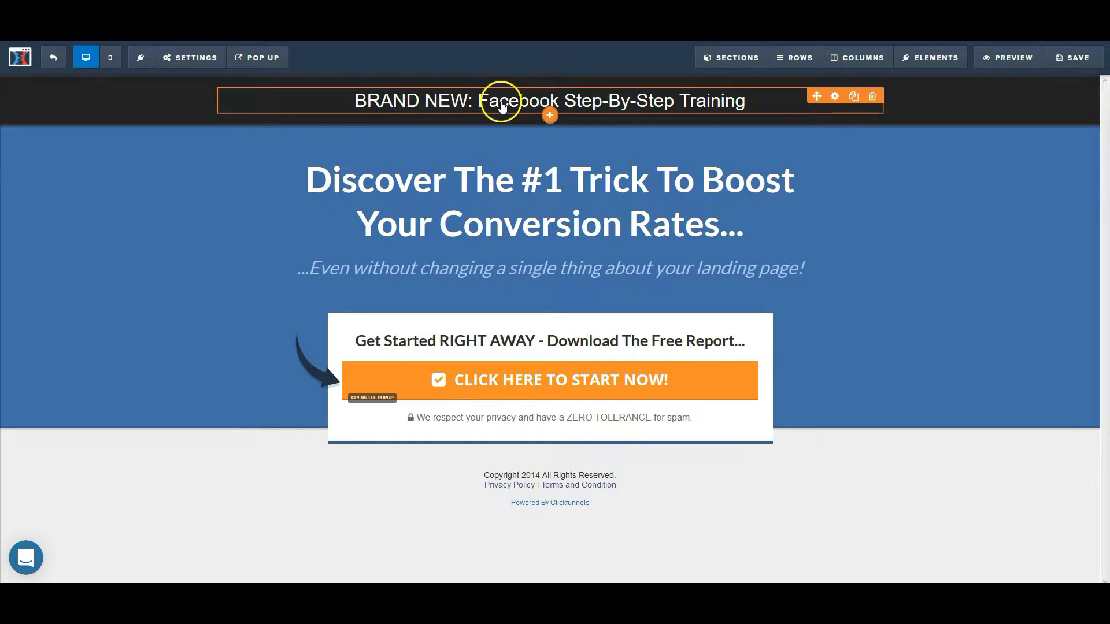
pyautogui.doubleClick(399, 101)
pyautogui.moveTo(353, 100); pyautogui.dragTo(429, 103)
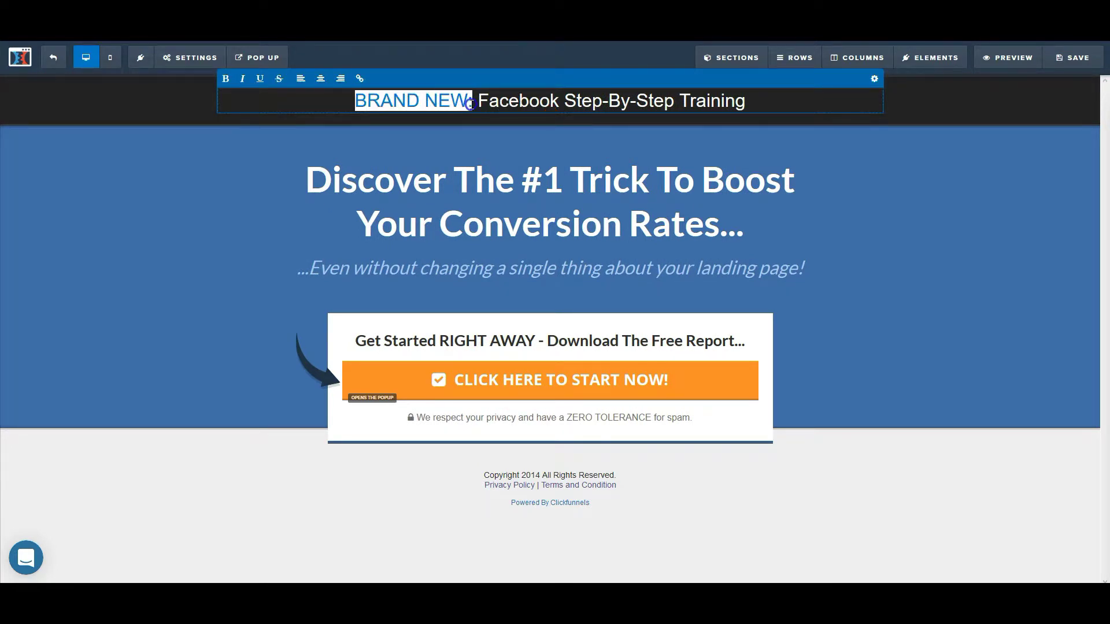
pyautogui.click(225, 78)
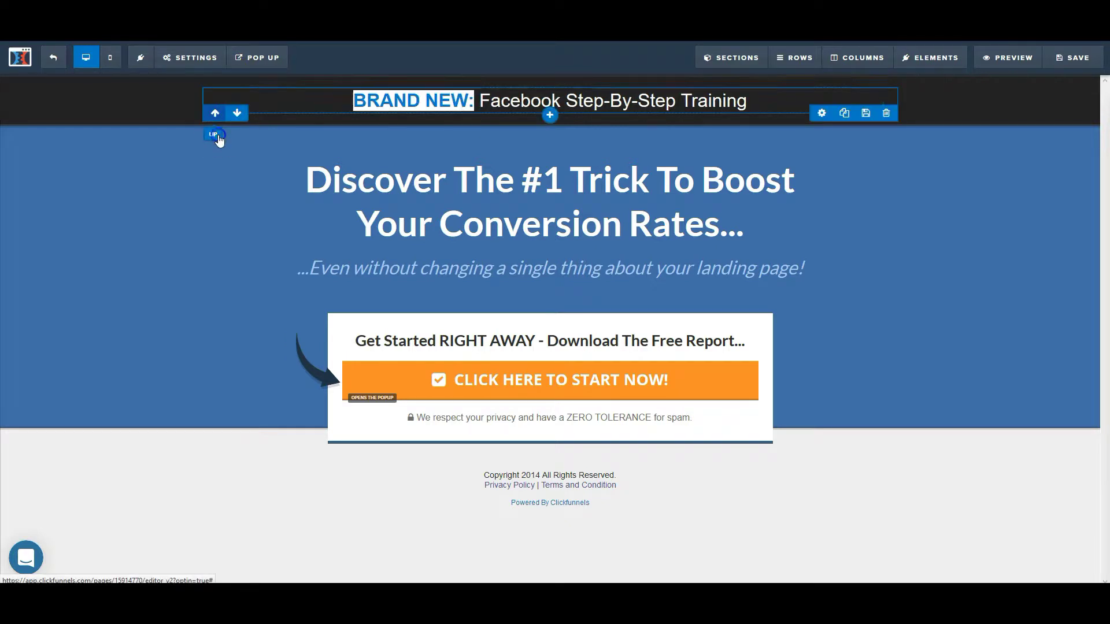
pyautogui.click(197, 200)
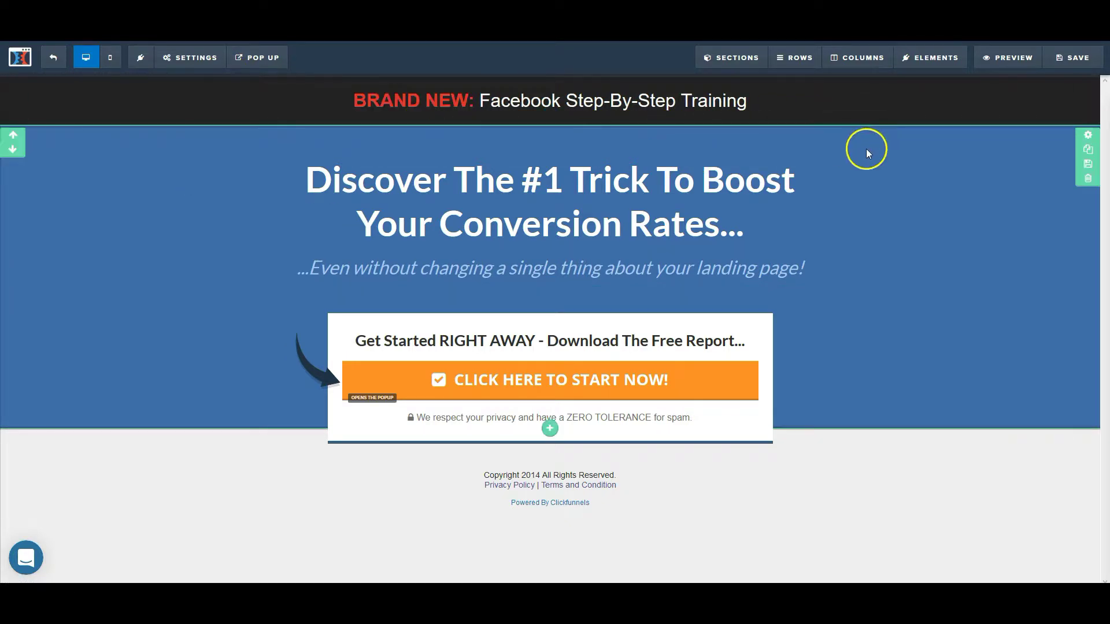
# Set the header headline's font size to 44 and its top margin to 5
pyautogui.moveTo(732, 108)
pyautogui.click(833, 100)
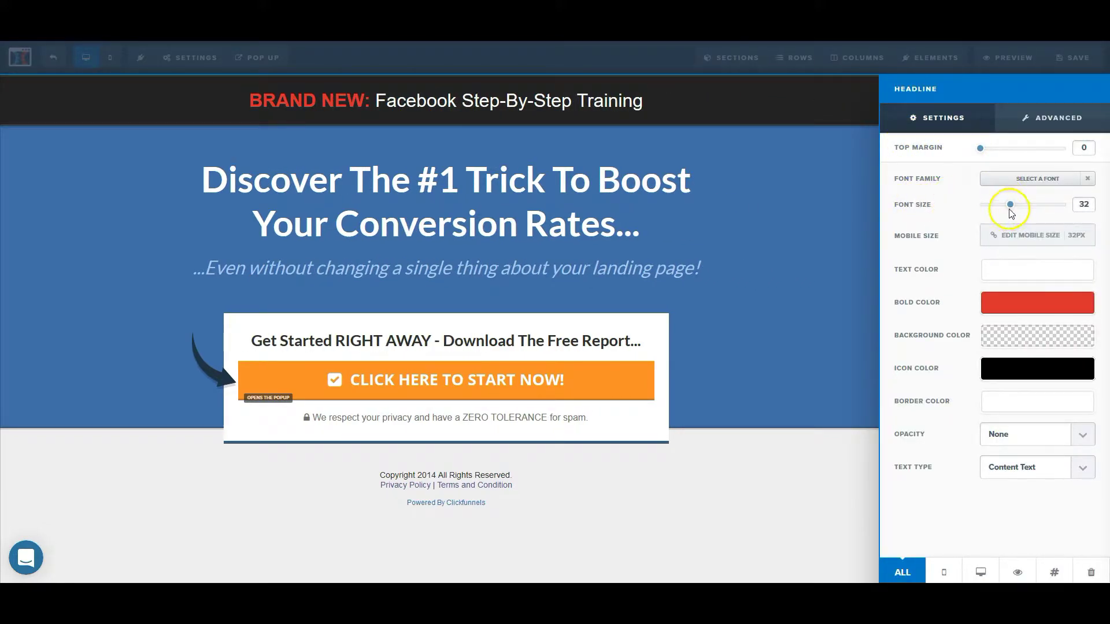
pyautogui.moveTo(1015, 211); pyautogui.dragTo(1030, 209)
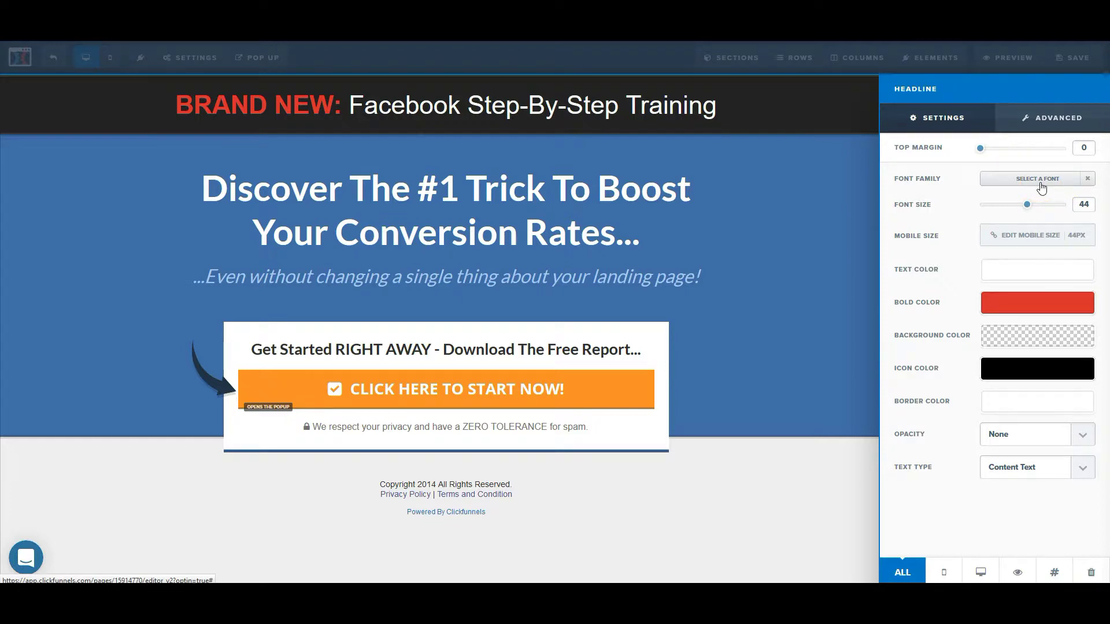
pyautogui.moveTo(981, 148)
pyautogui.mouseDown()
pyautogui.moveTo(1021, 150)
pyautogui.moveTo(986, 149)
pyautogui.mouseUp()
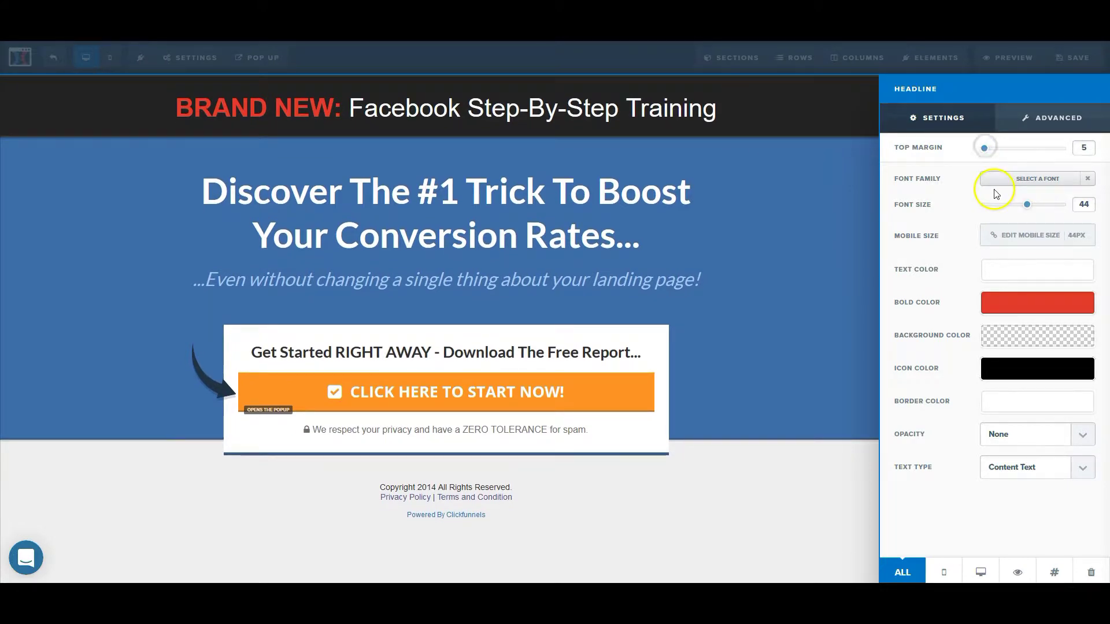
pyautogui.click(813, 238)
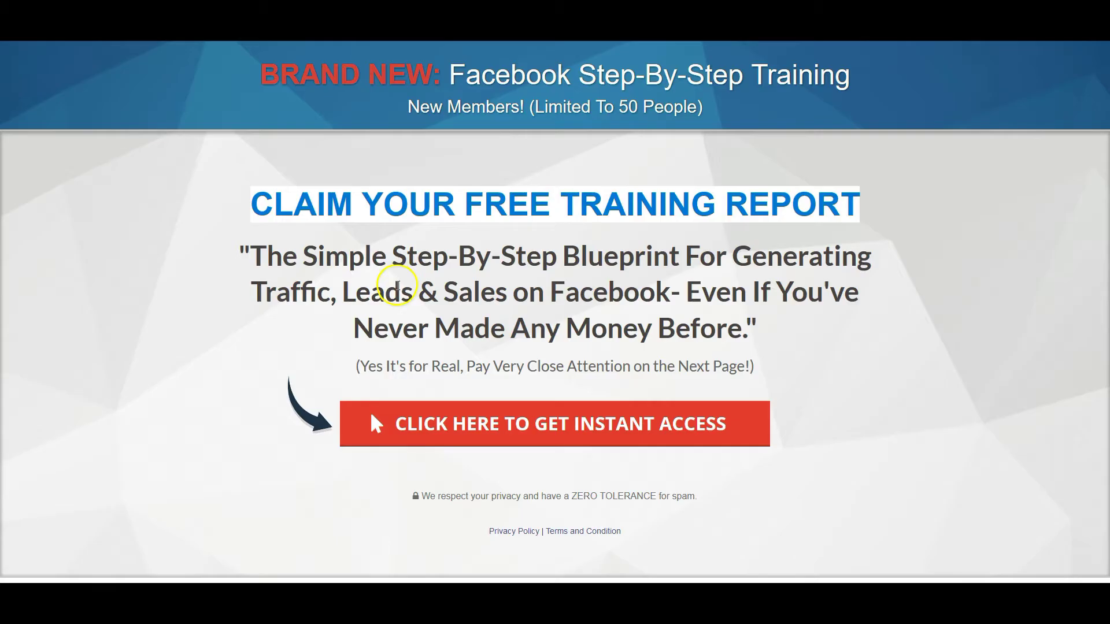
# Replace the main headline with "The Simple Step-By-Step Blueprint For Generating Traffic, Leads & Sales on Facebook", copied from the finished training page
pyautogui.click(397, 284)
pyautogui.moveTo(250, 254); pyautogui.dragTo(662, 294)
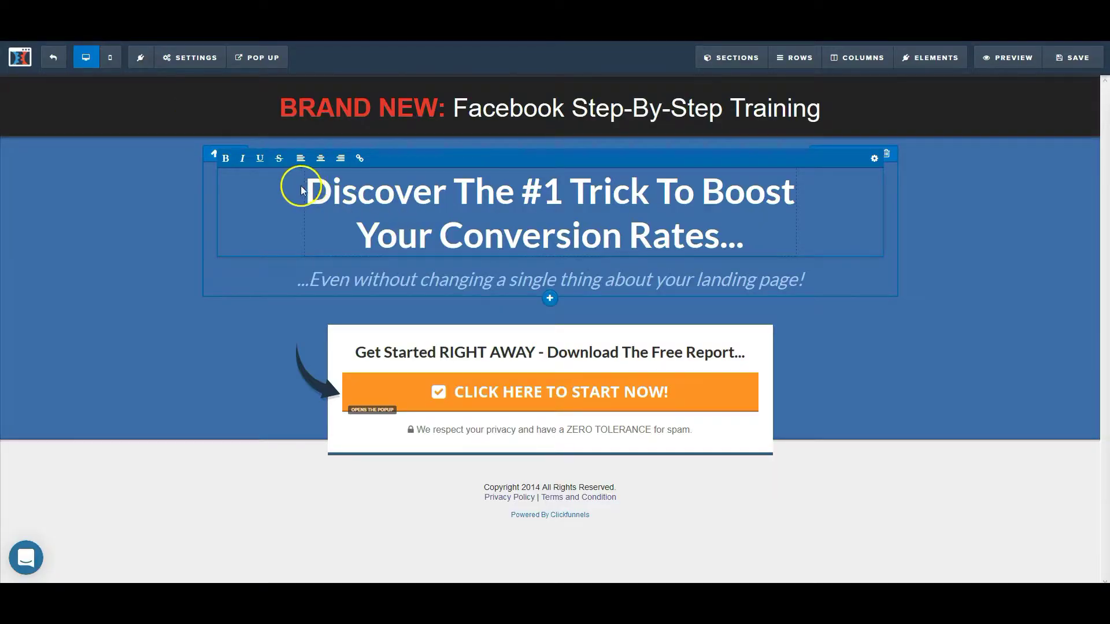
pyautogui.moveTo(306, 188); pyautogui.dragTo(678, 239)
pyautogui.write('The Simple Step-By-Step Blueprint For Generating Traffic, Leads & Sales on Facebook')
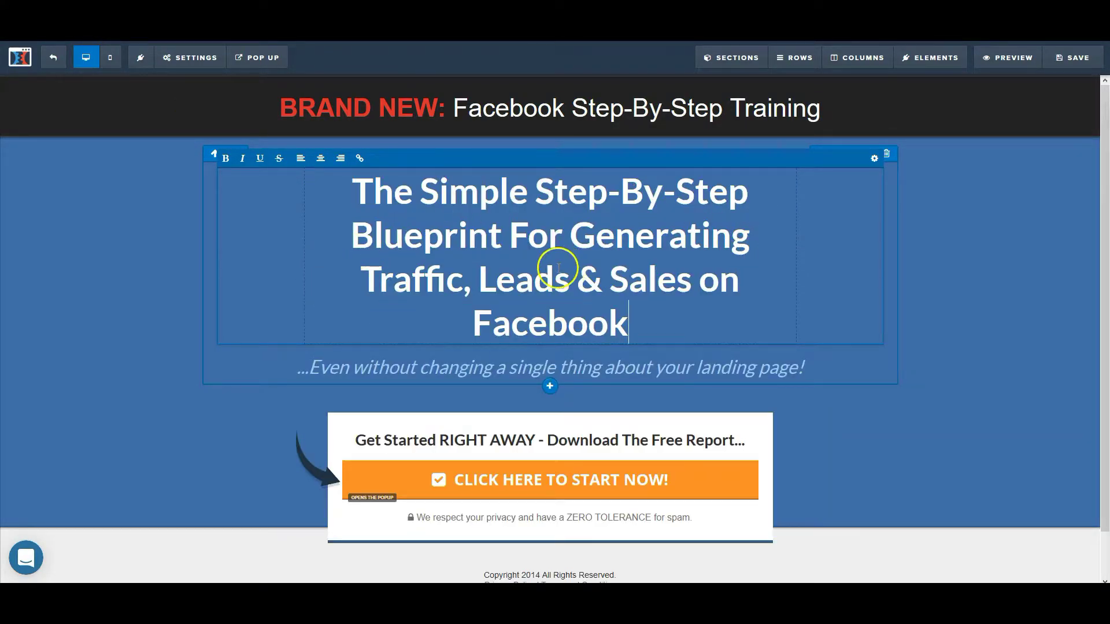
pyautogui.click(813, 263)
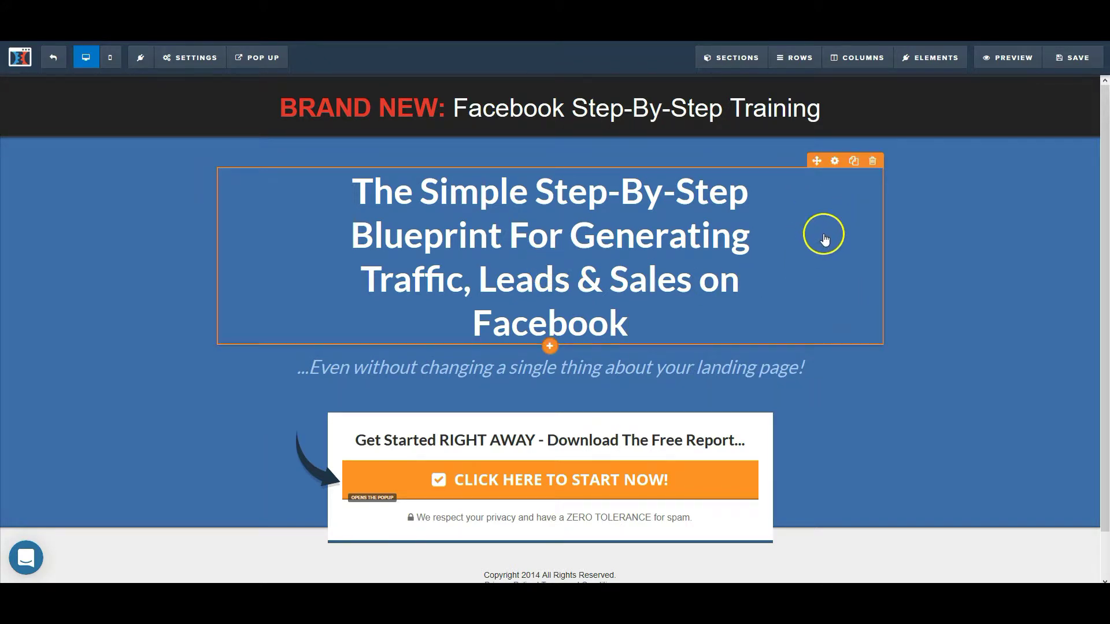
# Reduce the main headline's font size to 54
pyautogui.click(834, 163)
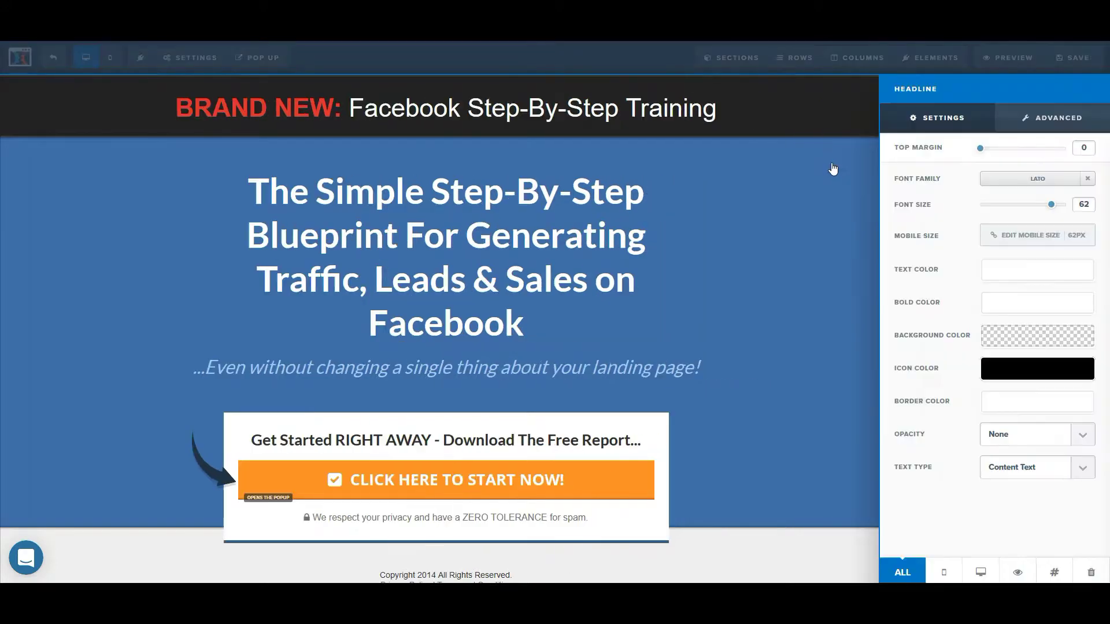
pyautogui.moveTo(1051, 208); pyautogui.dragTo(1047, 207)
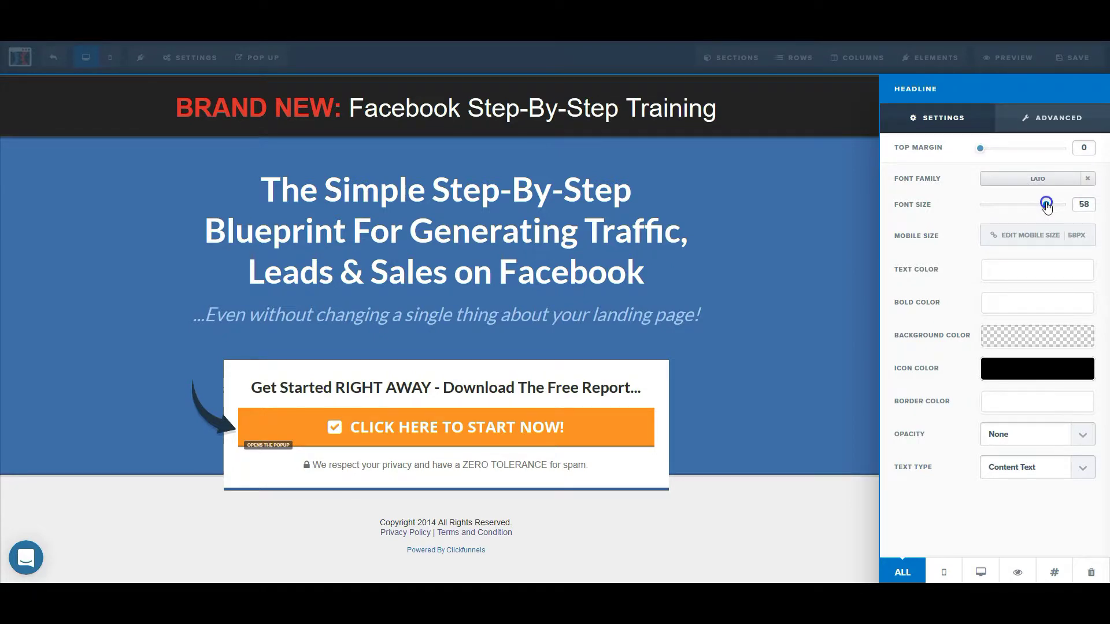
pyautogui.moveTo(1048, 208); pyautogui.dragTo(1042, 207)
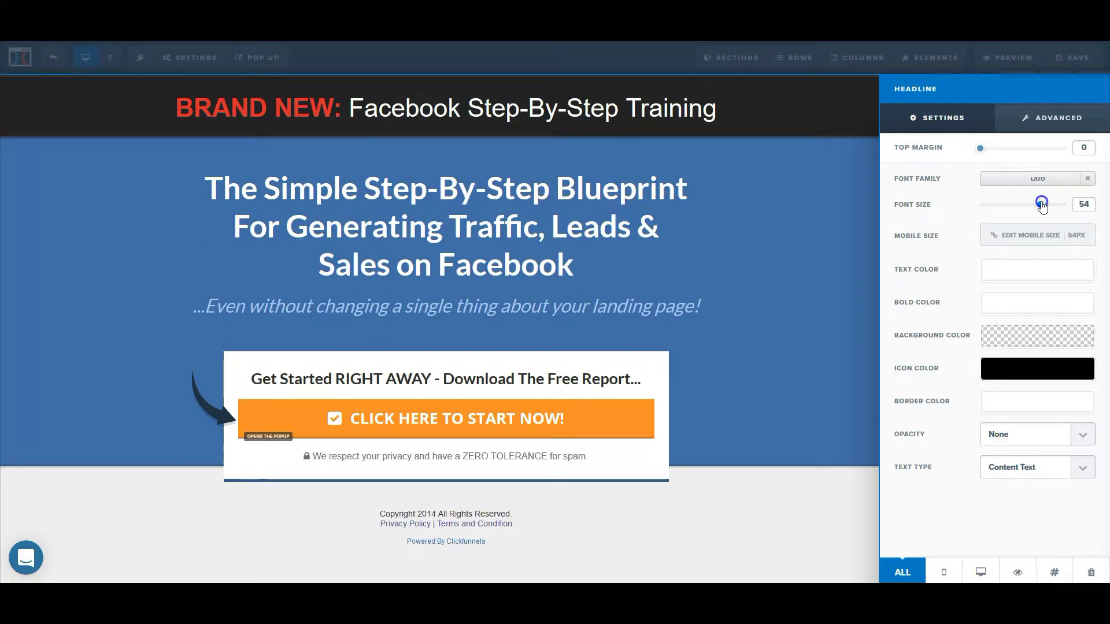
pyautogui.click(830, 237)
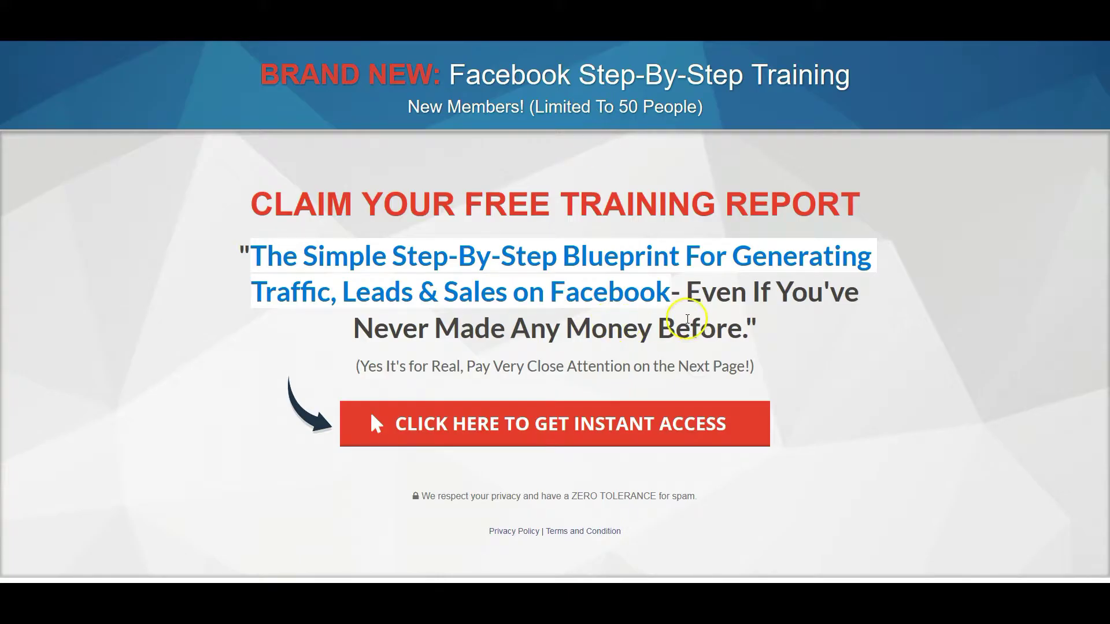
# Replace the italic subheadline with "Even If You've Never Made Any Money Before", copied from the finished training page
pyautogui.moveTo(687, 294); pyautogui.dragTo(722, 324)
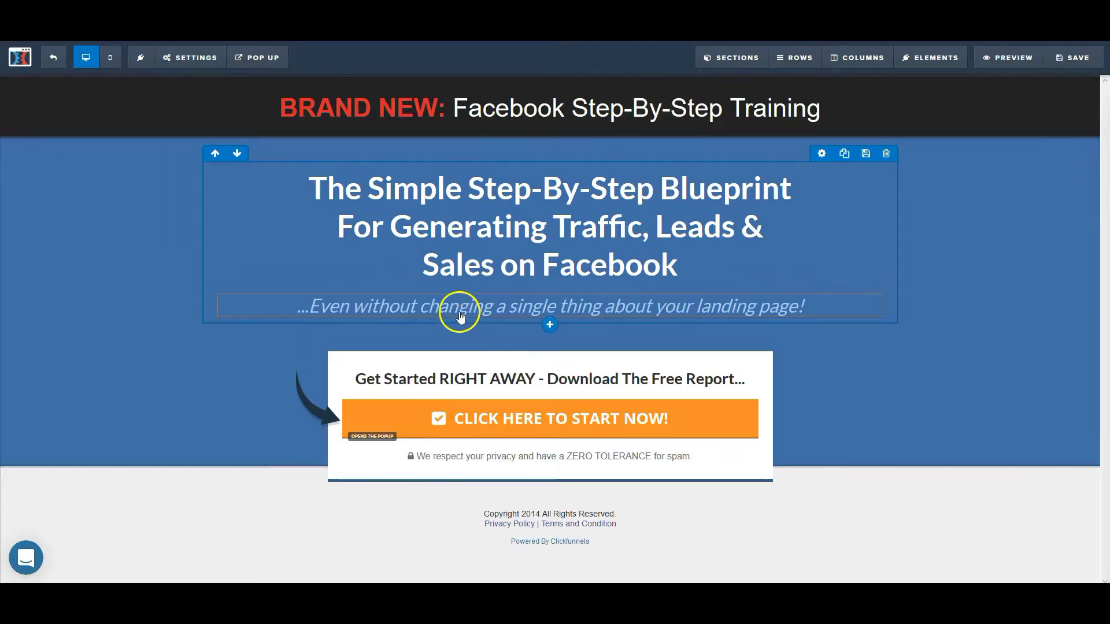
pyautogui.click(458, 310)
pyautogui.tripleClick(460, 310)
pyautogui.write("Even If You've Never Made Any Money Before")
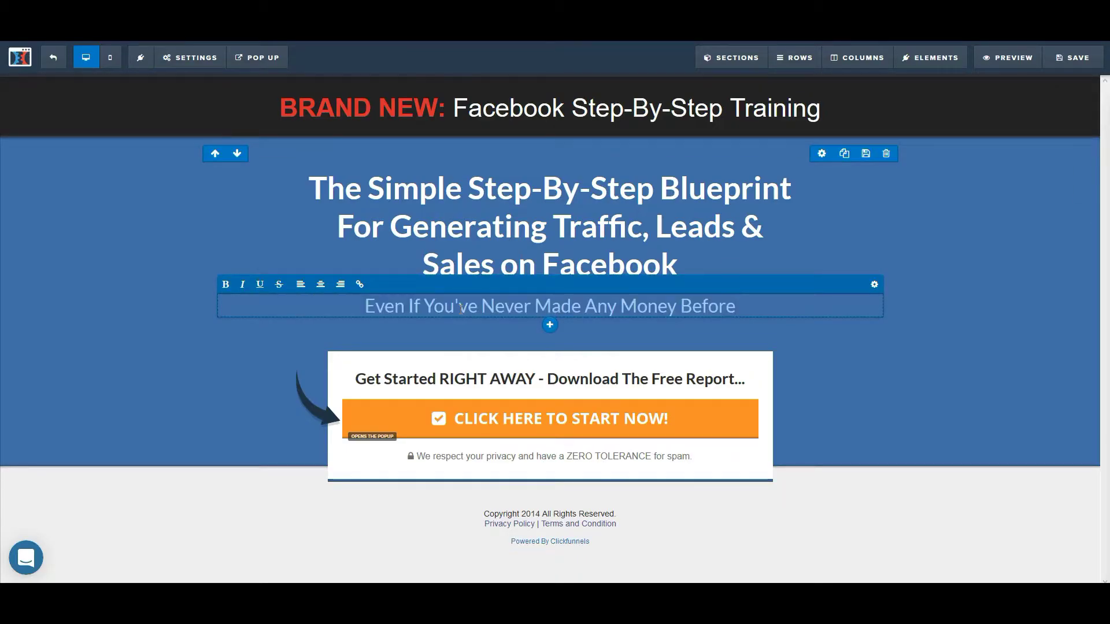
# Examine the subheadline's basic, advanced style and animation settings without changing them
pyautogui.click(873, 286)
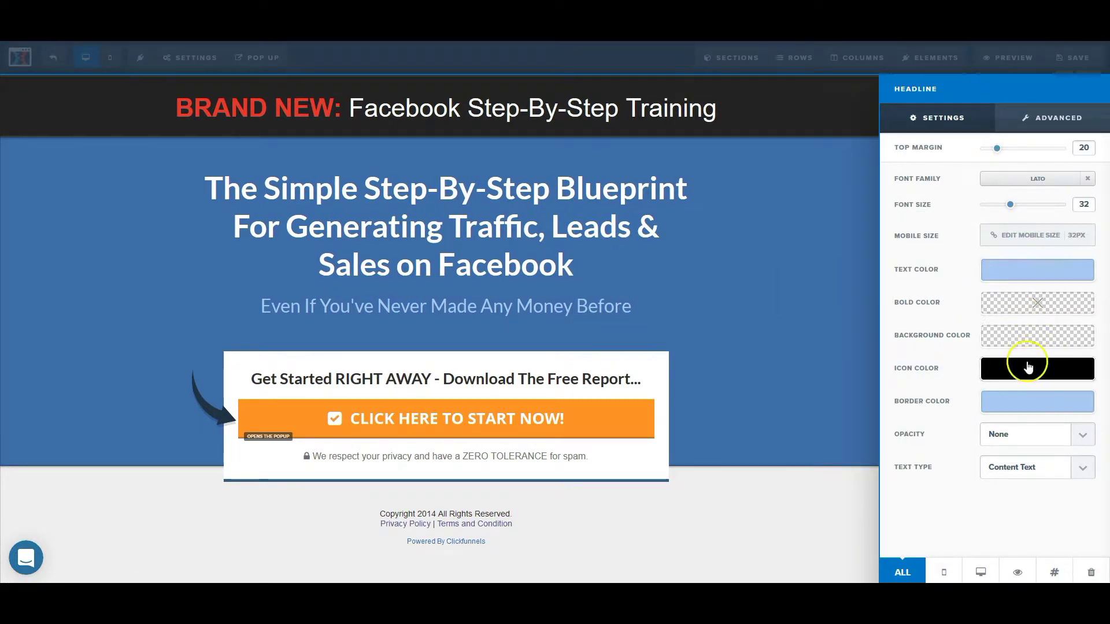
pyautogui.click(1058, 120)
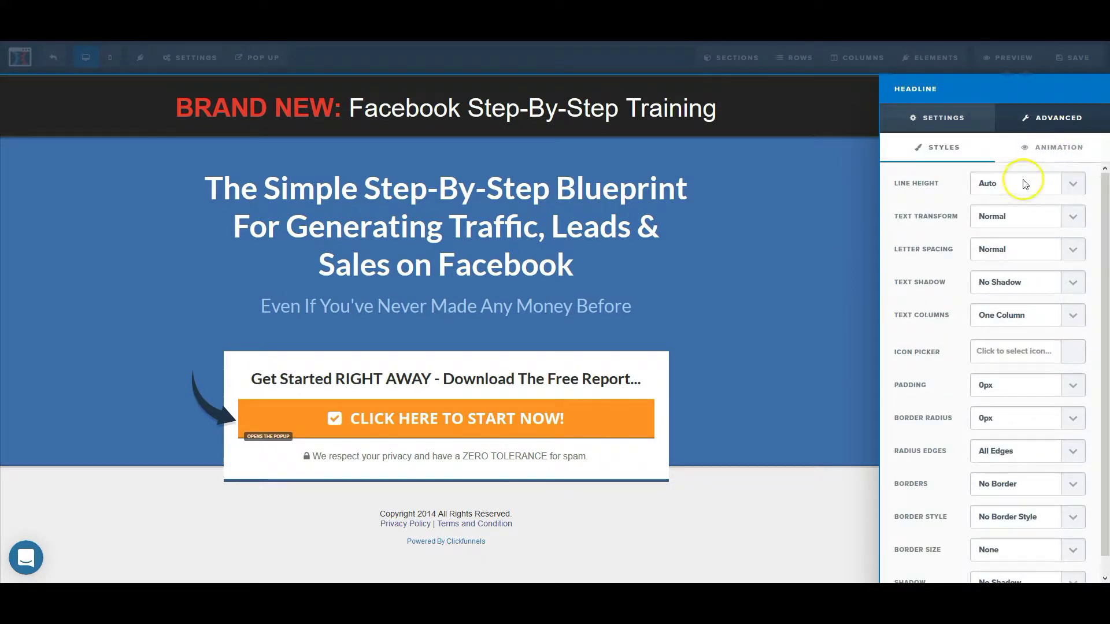
pyautogui.click(992, 192)
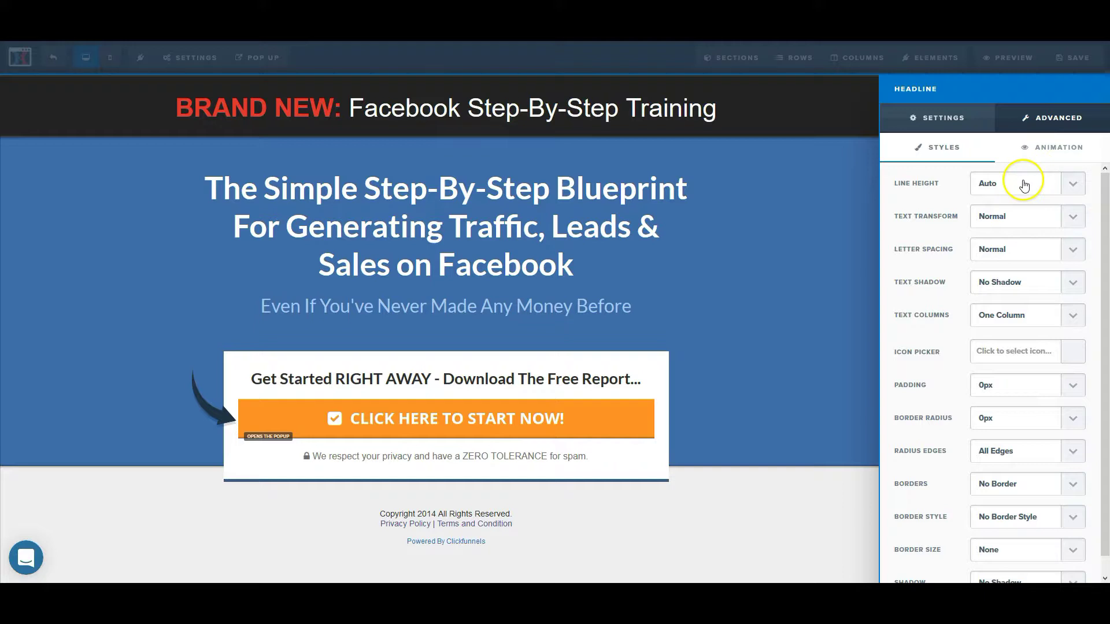
pyautogui.click(1044, 149)
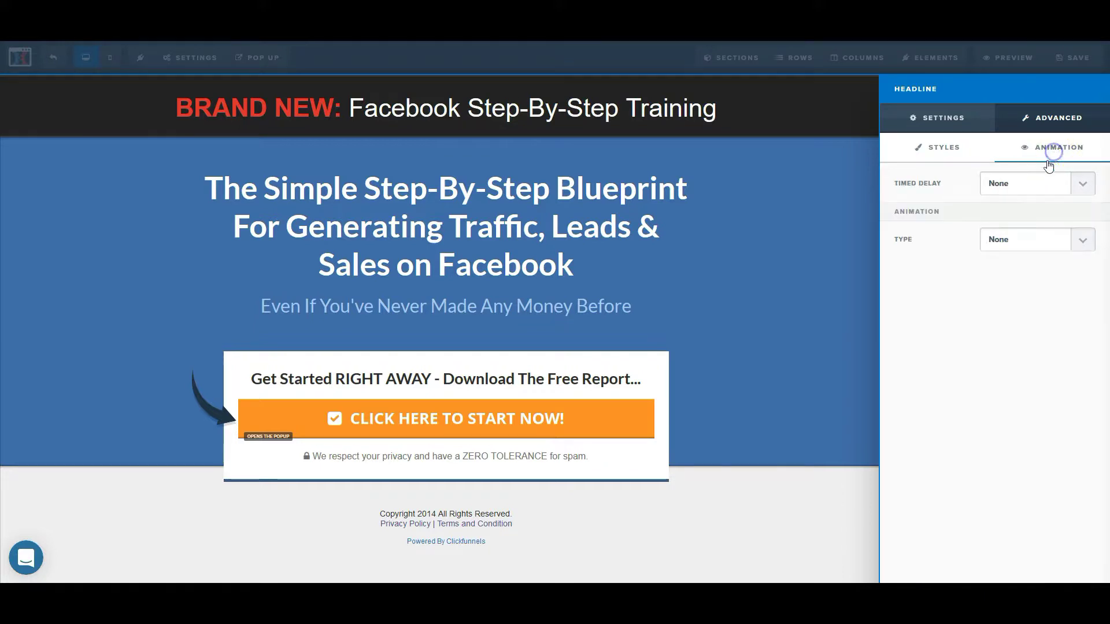
pyautogui.click(941, 120)
pyautogui.click(747, 170)
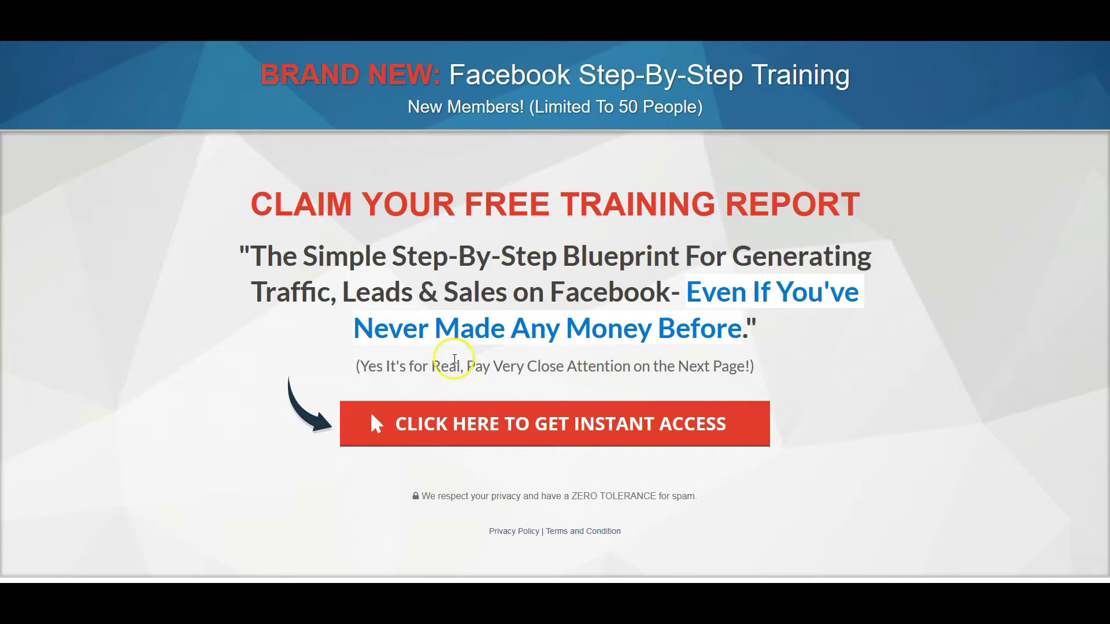
# Replace the text above the orange button with "Yes It's for Real, Pay Very Close Attention on the Next Page", copied from the finished page
pyautogui.click(454, 359)
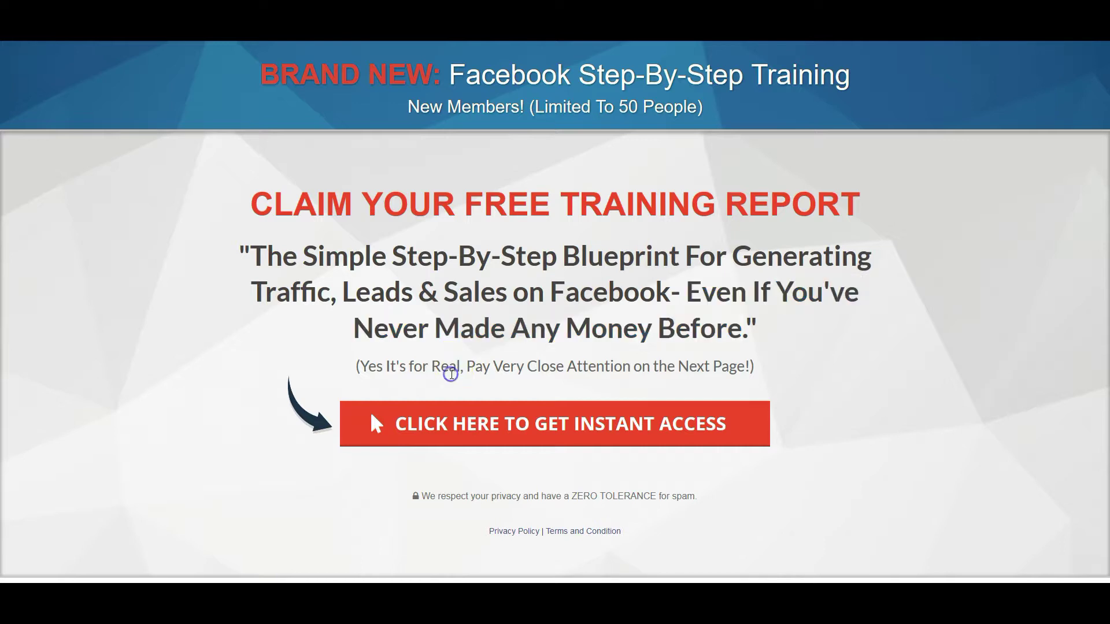
pyautogui.moveTo(358, 365); pyautogui.dragTo(680, 364)
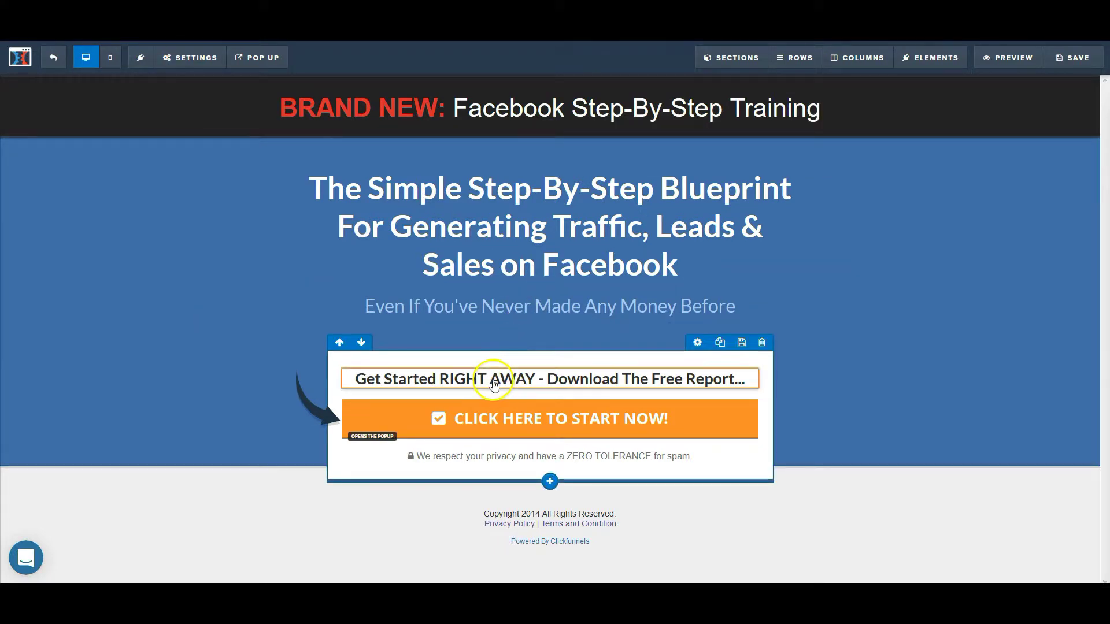
pyautogui.click(483, 379)
pyautogui.hotkey('ctrl', 'a')
pyautogui.write("Yes It's for Real, Pay Very Close Attention on the Next Page")
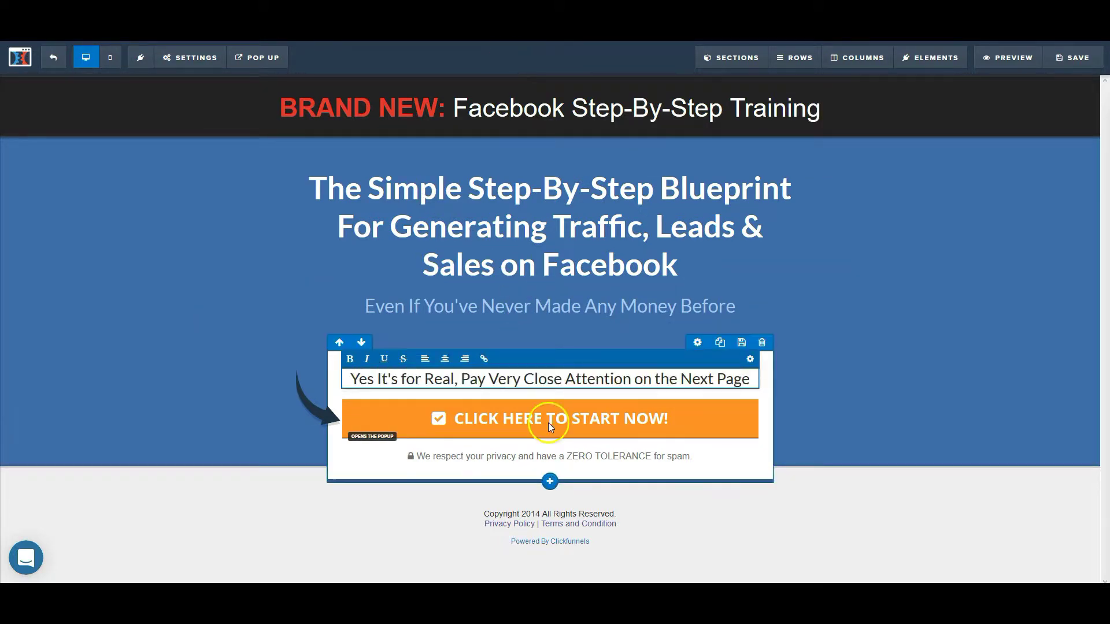
pyautogui.click(843, 383)
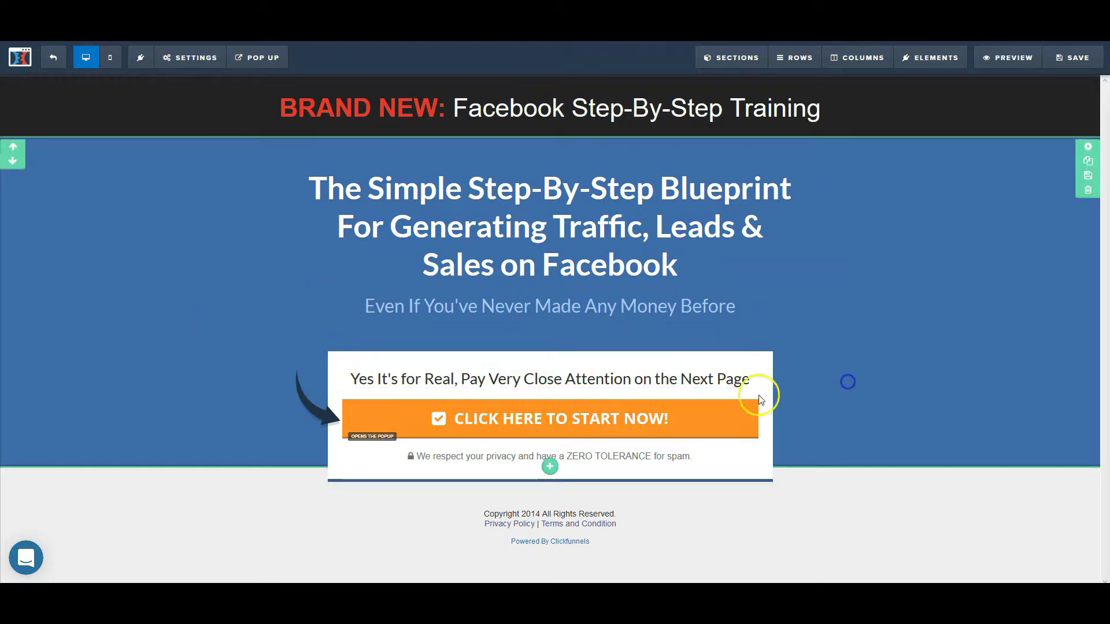
# Try overwriting a word in the orange button's text and undo the edit
pyautogui.click(717, 415)
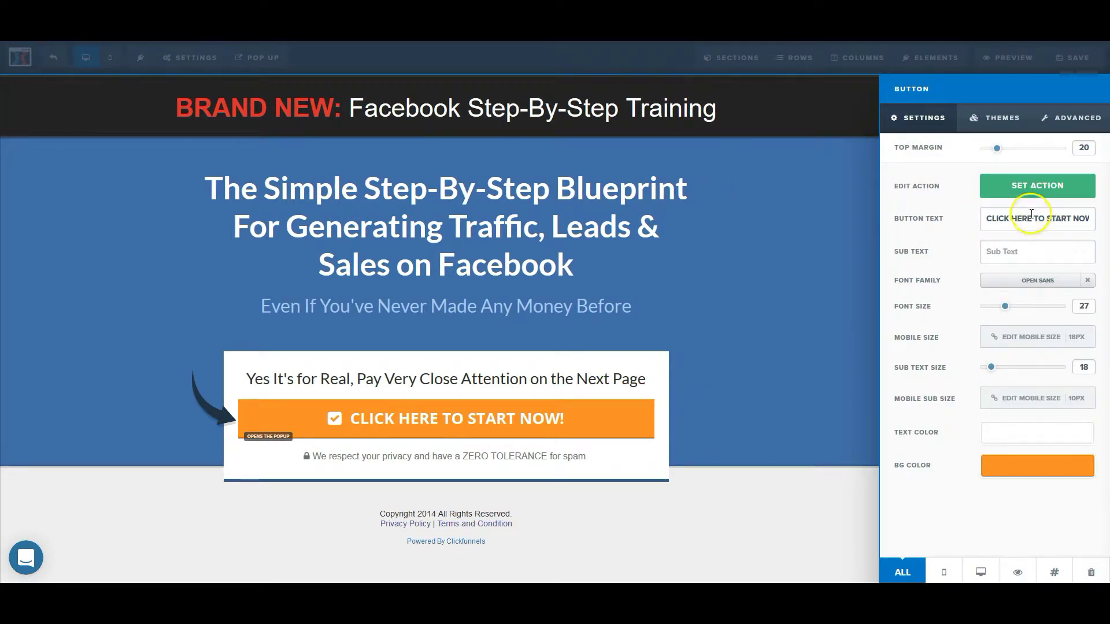
pyautogui.doubleClick(1028, 219)
pyautogui.write('ghghgh')
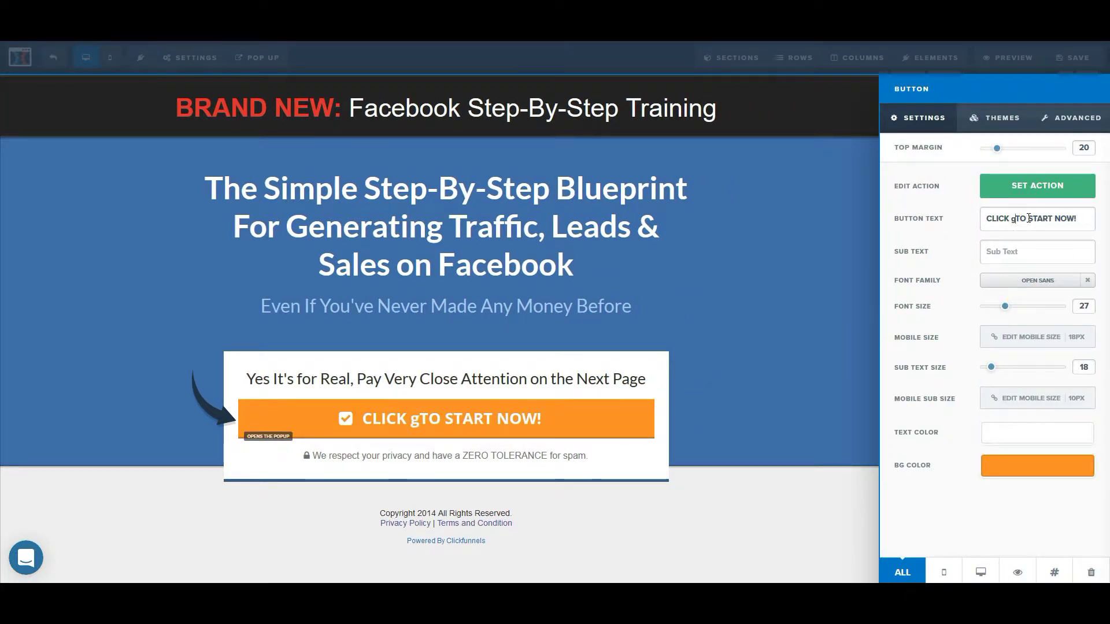
pyautogui.hotkey('ctrl', 'z')
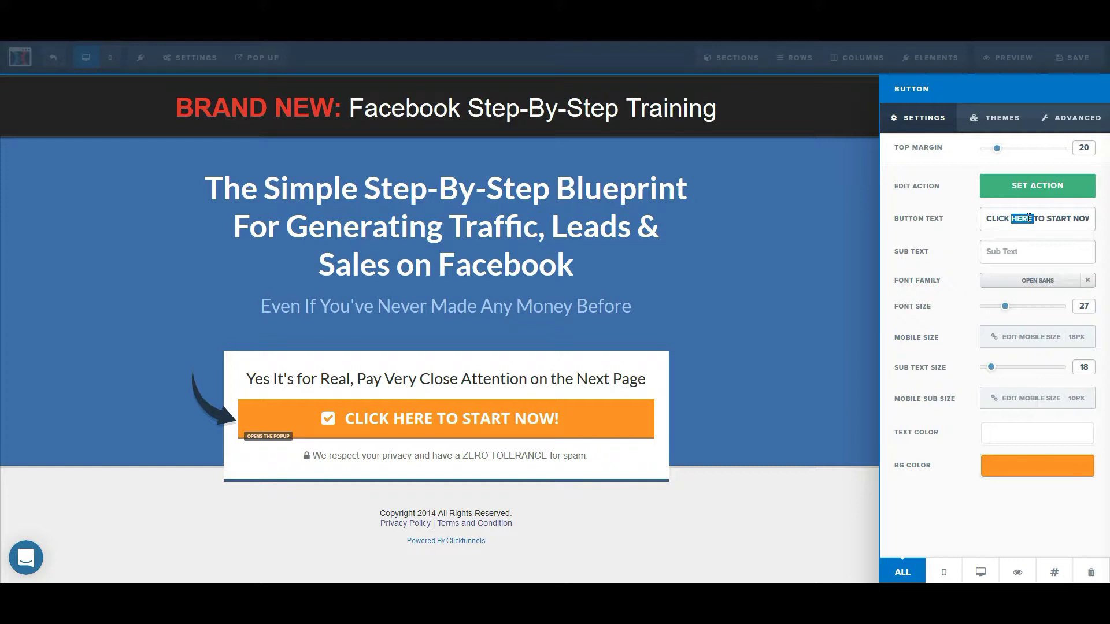
# Try blue and teal backgrounds on the call-to-action button and settle on the red conversion color (#e43b2c)
pyautogui.click(1016, 468)
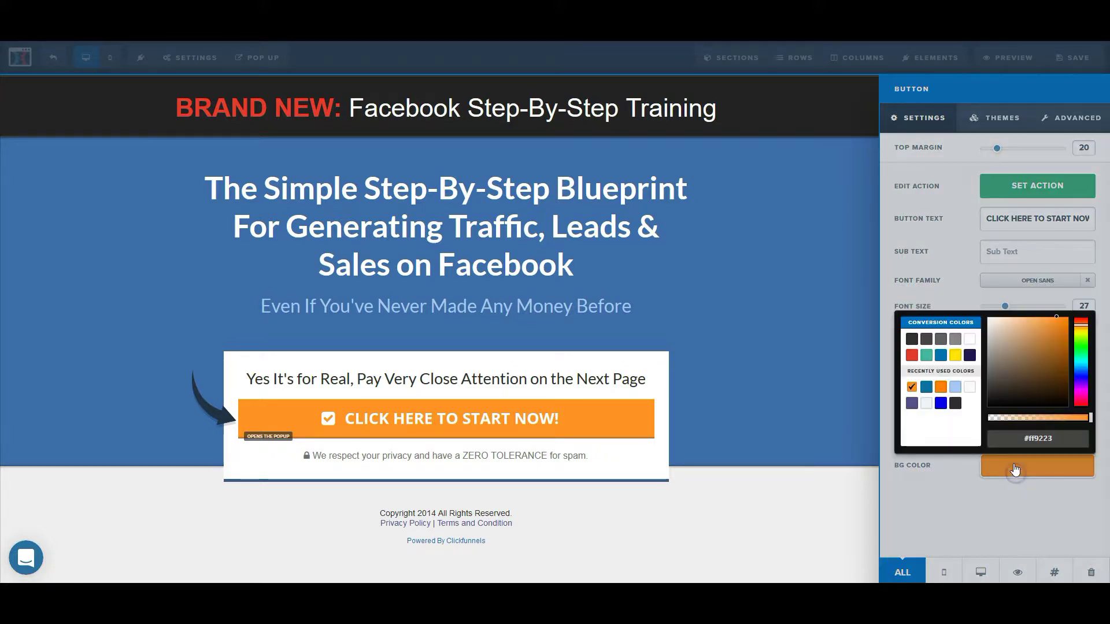
pyautogui.click(926, 387)
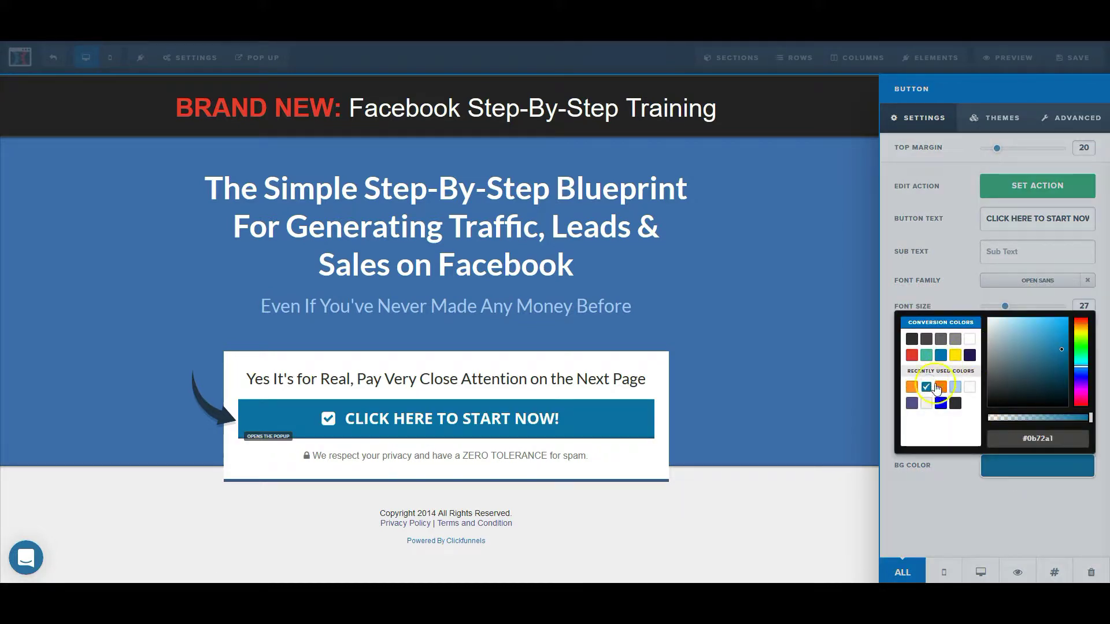
pyautogui.click(927, 356)
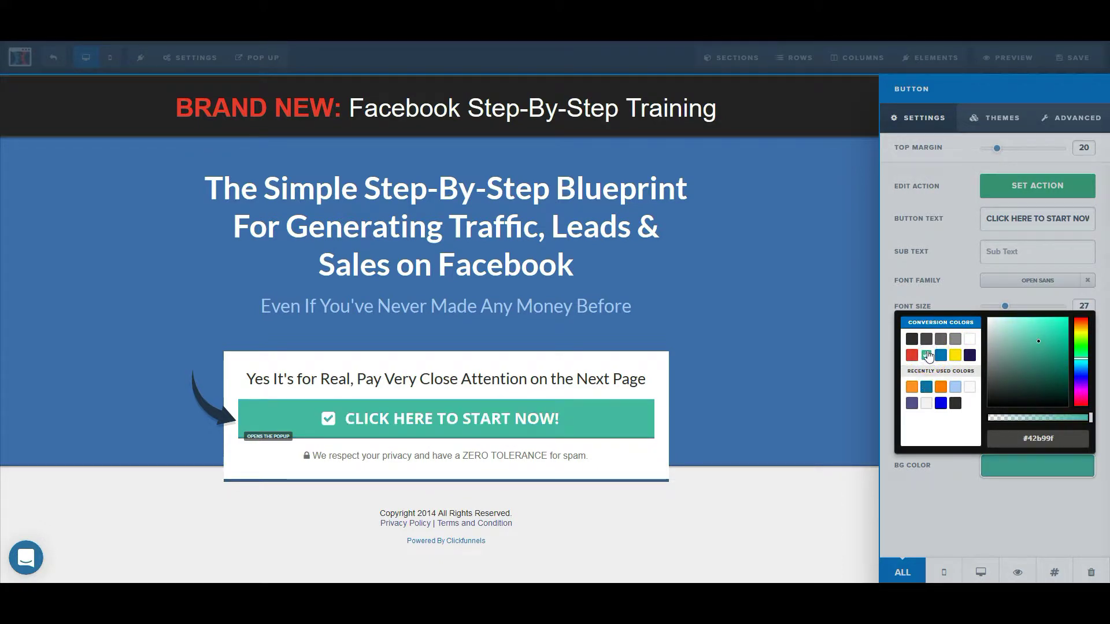
pyautogui.click(911, 356)
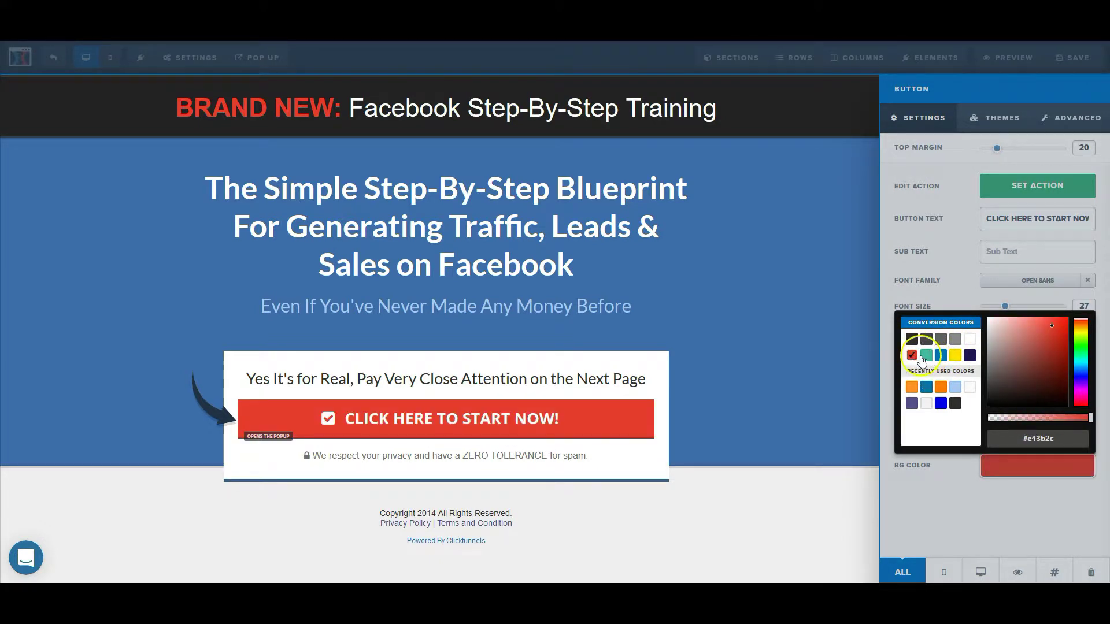
pyautogui.click(815, 304)
# Set the header headline's bold text color to a darker red, #c1382c
pyautogui.moveTo(250, 85)
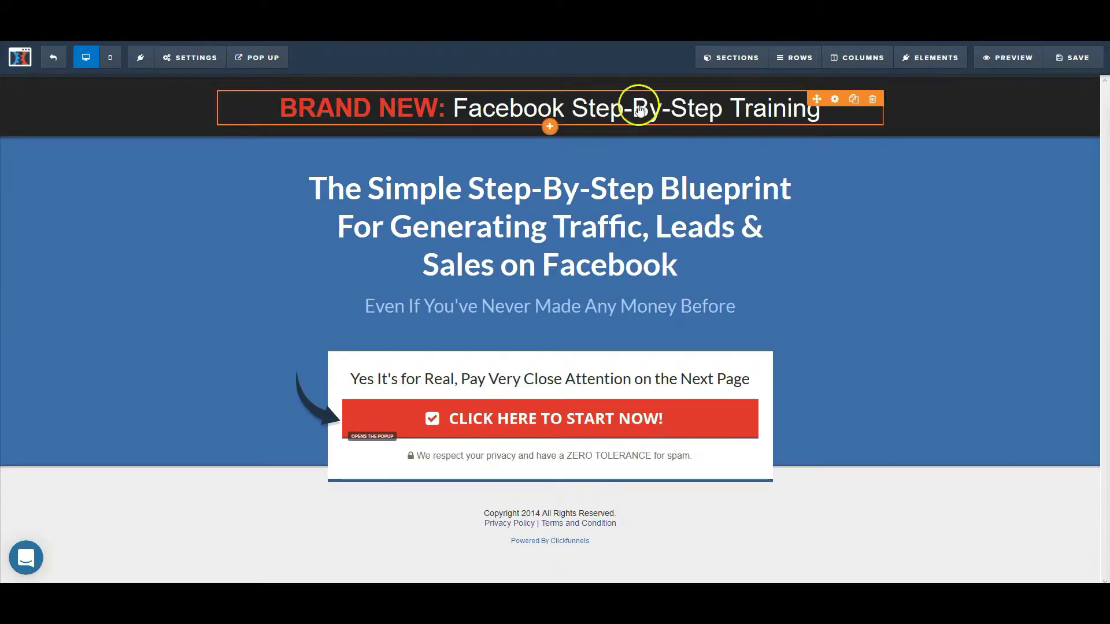
pyautogui.click(838, 99)
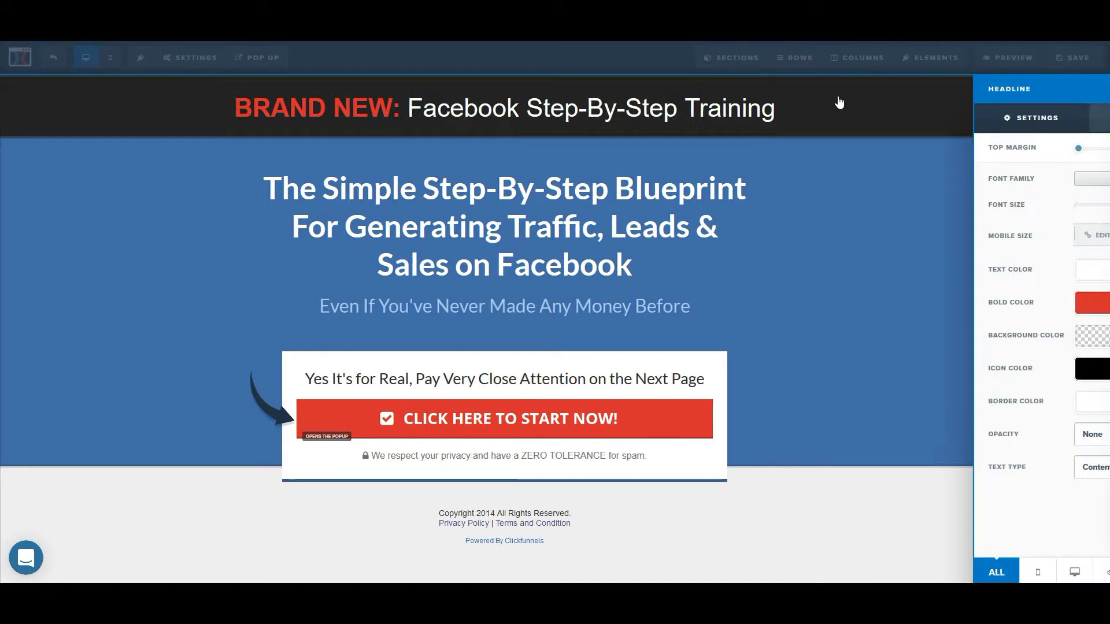
pyautogui.click(1017, 307)
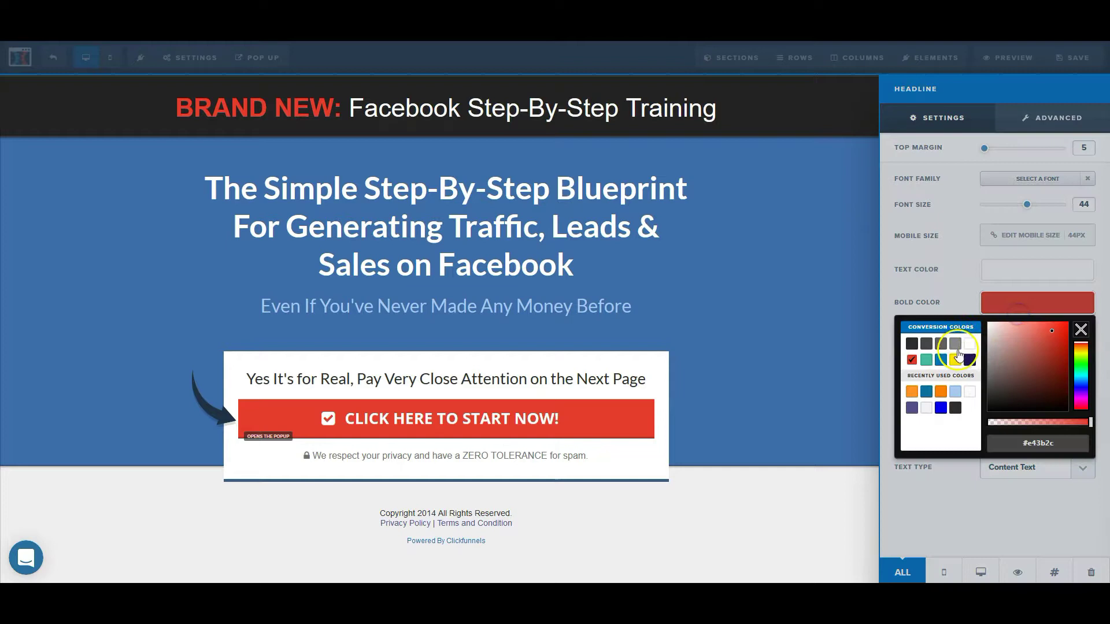
pyautogui.click(912, 360)
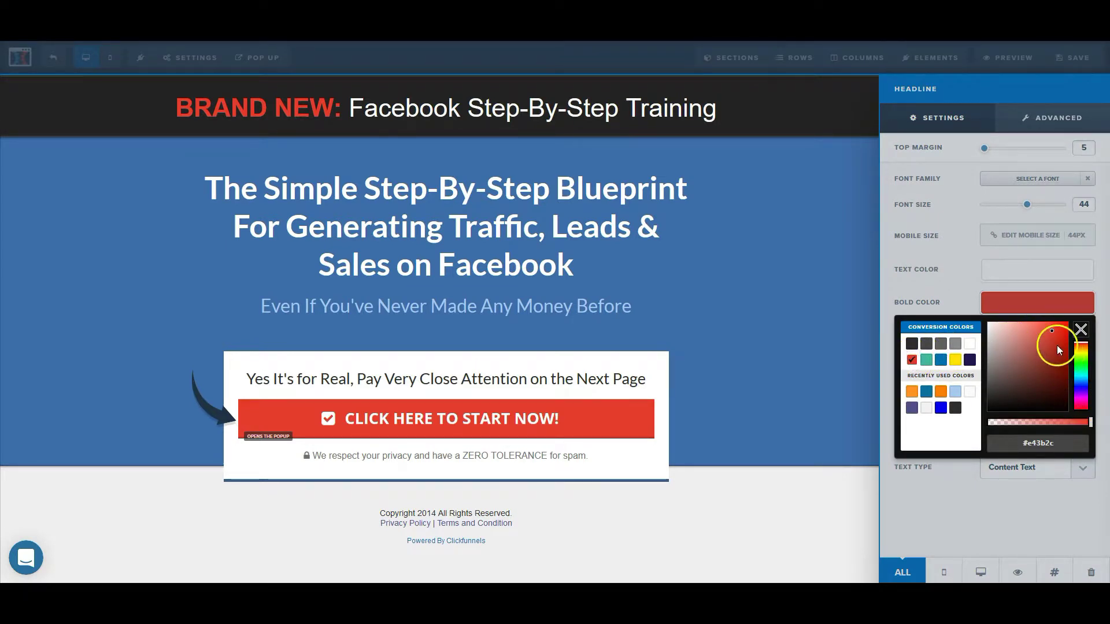
pyautogui.moveTo(1061, 341)
pyautogui.mouseDown()
pyautogui.moveTo(1071, 345)
pyautogui.moveTo(1051, 335)
pyautogui.moveTo(1050, 348)
pyautogui.mouseUp()
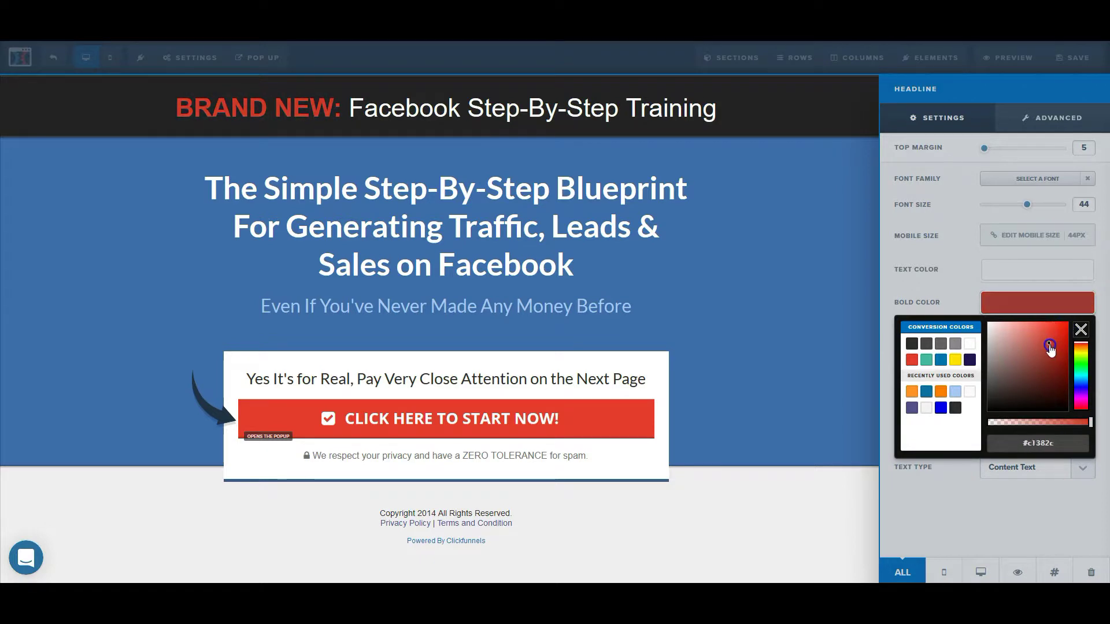
pyautogui.click(787, 280)
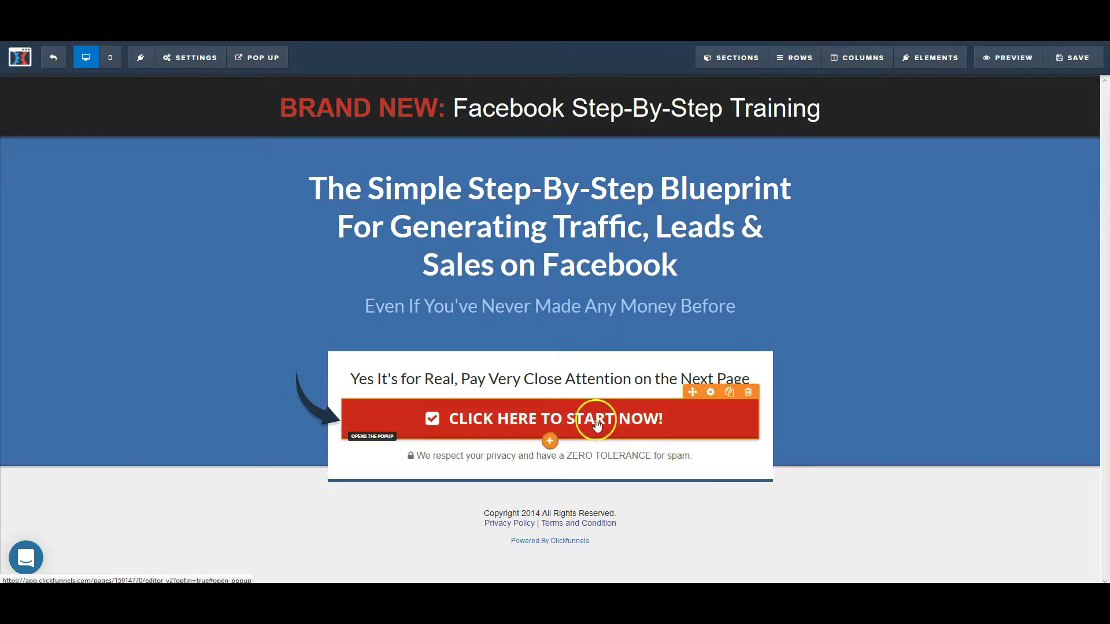
# Show the page's pop-up and reword its headline to "Sign Up Now To Get The Free Full"
pyautogui.click(269, 64)
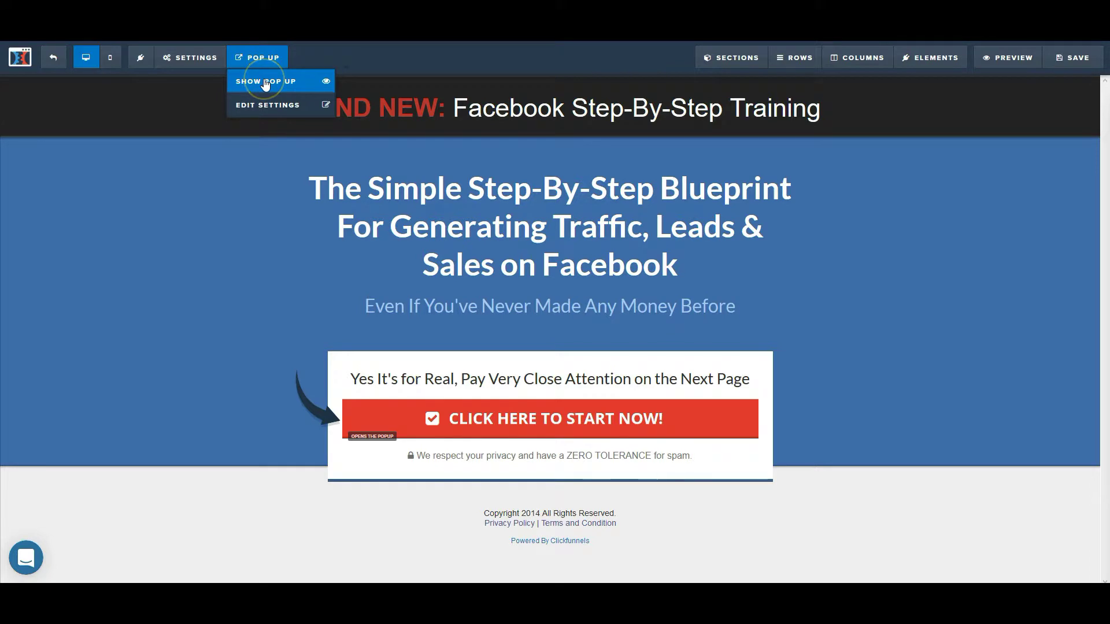
pyautogui.click(265, 83)
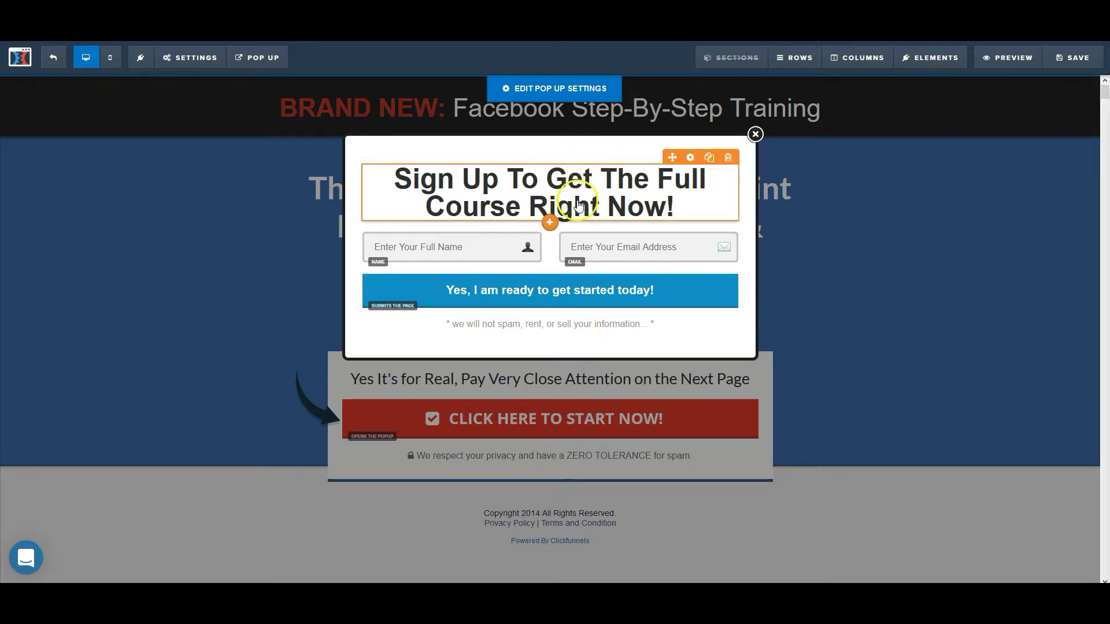
pyautogui.click(577, 202)
pyautogui.moveTo(680, 213); pyautogui.dragTo(434, 203)
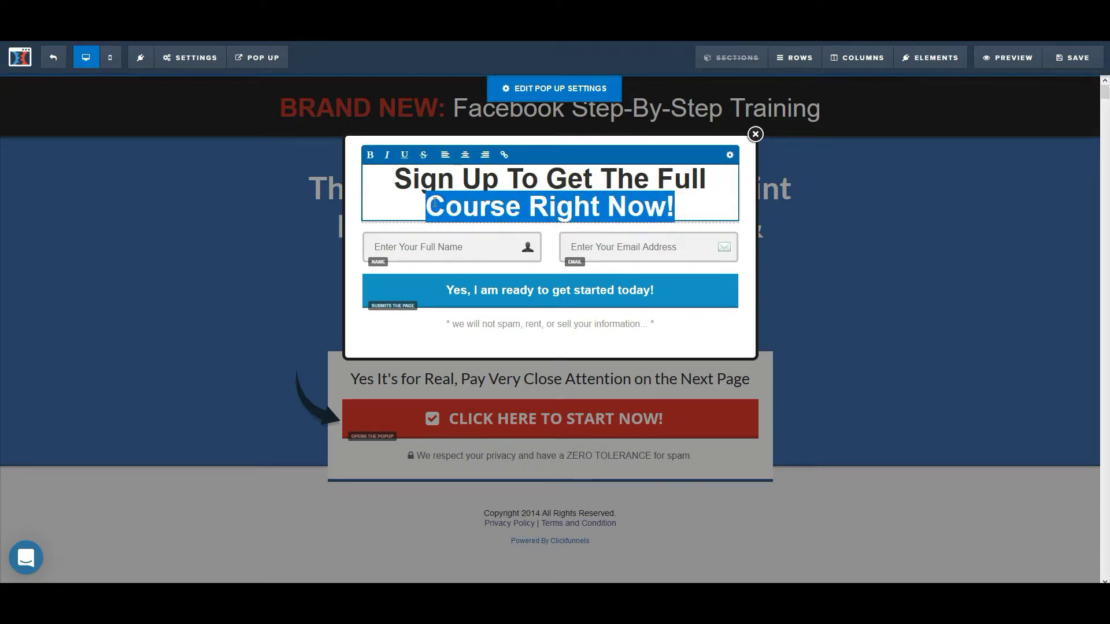
pyautogui.press('BackSpace')
pyautogui.click(512, 177)
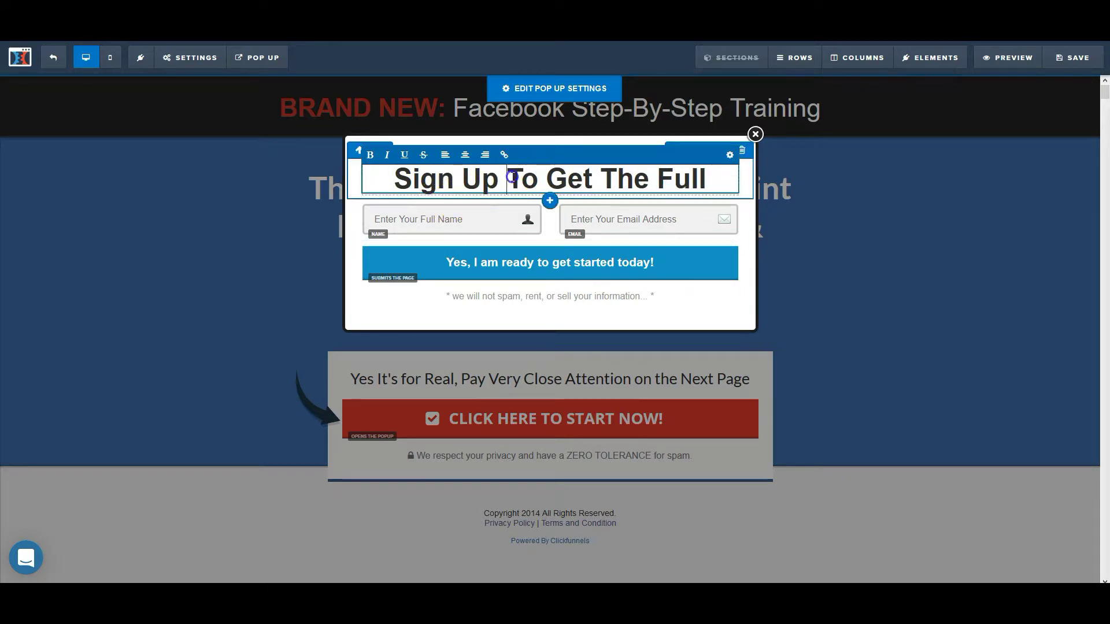
pyautogui.write('no')
pyautogui.press('BackSpace')
pyautogui.press('BackSpace')
pyautogui.write('Now ')
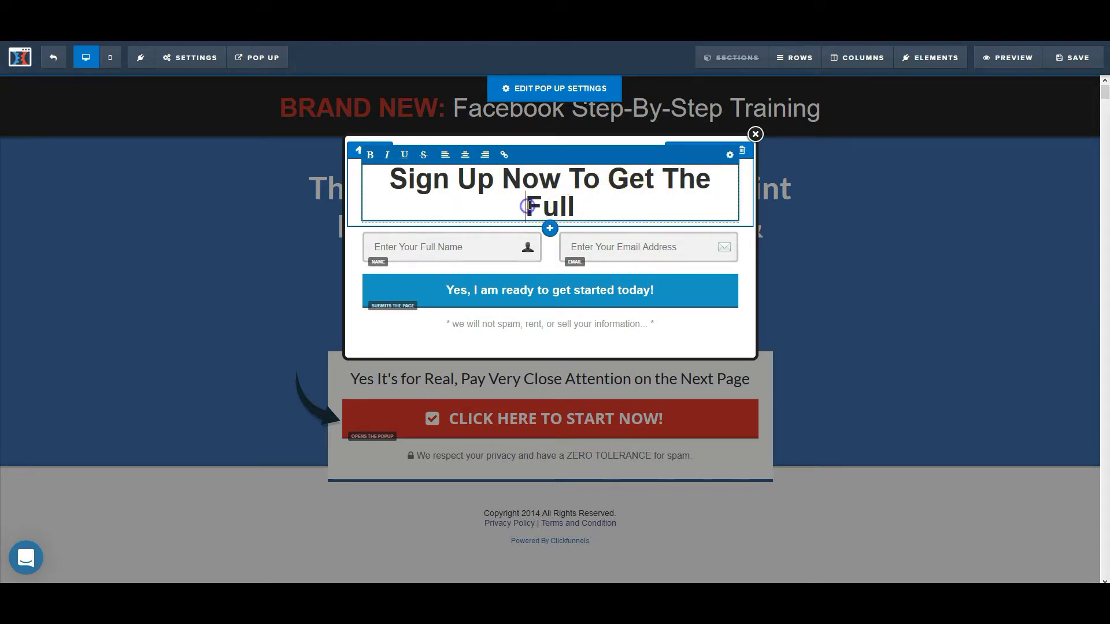
pyautogui.write('Free')
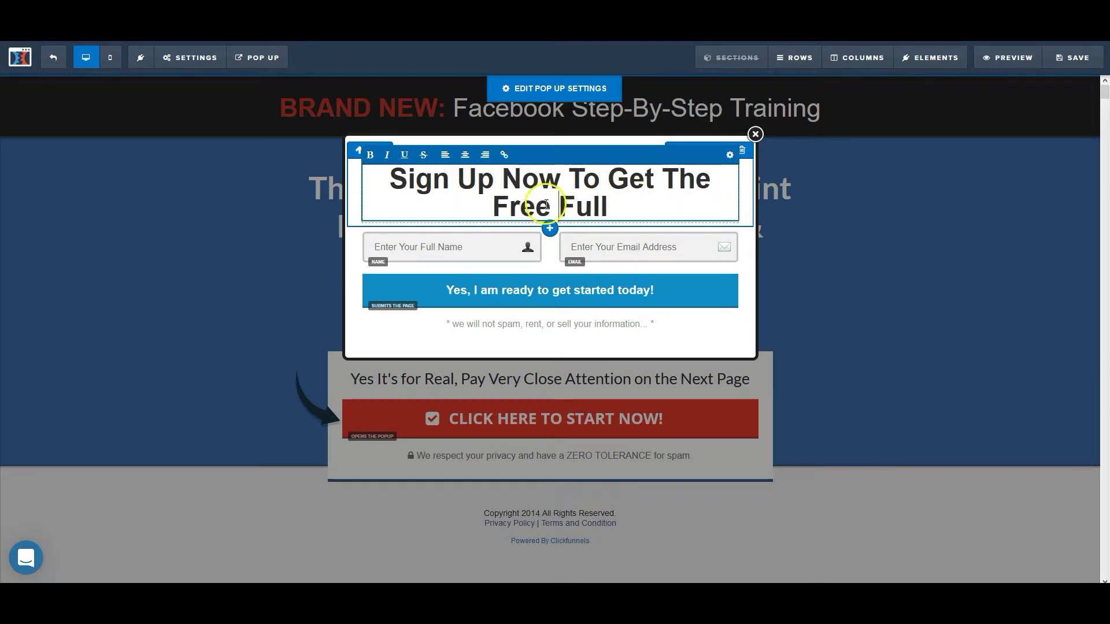
# Reduce the pop-up headline's font size to 38
pyautogui.click(729, 154)
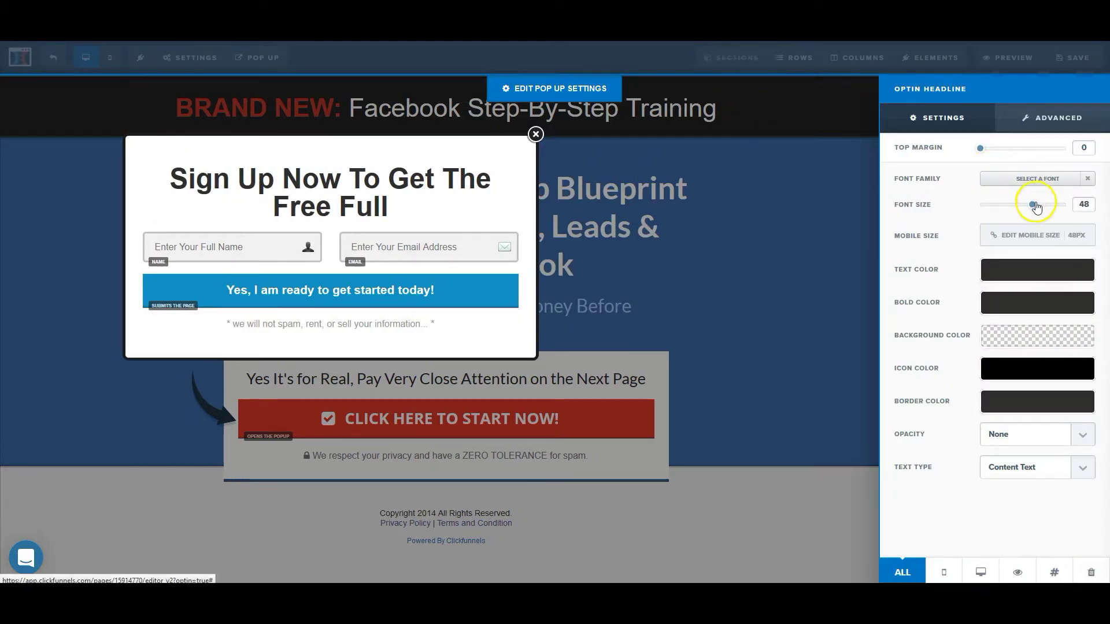
pyautogui.moveTo(1031, 205); pyautogui.dragTo(1018, 206)
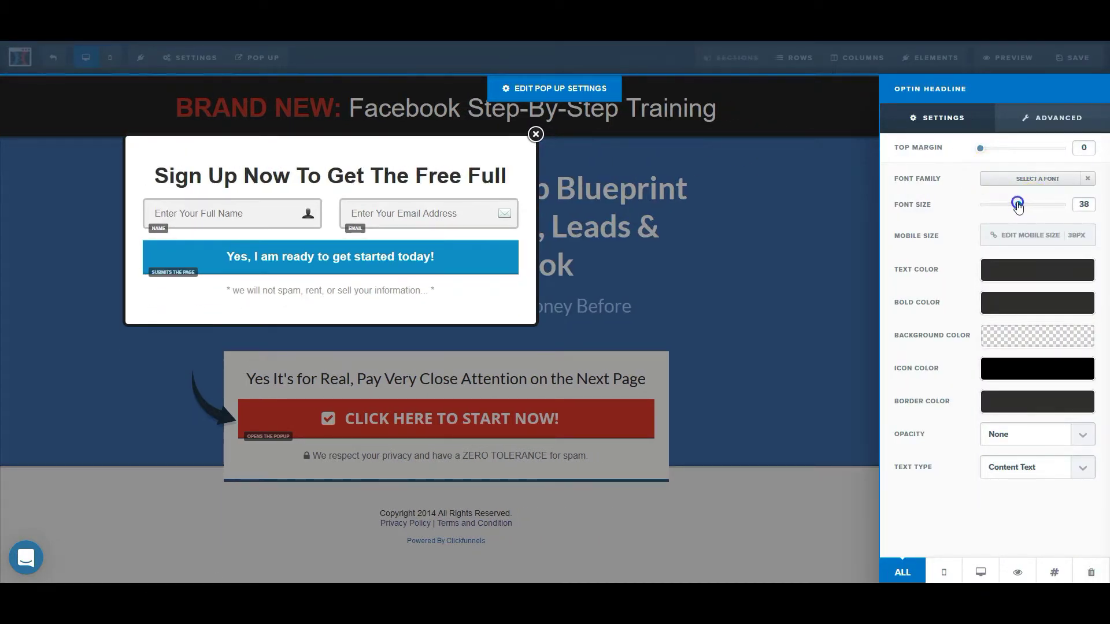
pyautogui.click(460, 297)
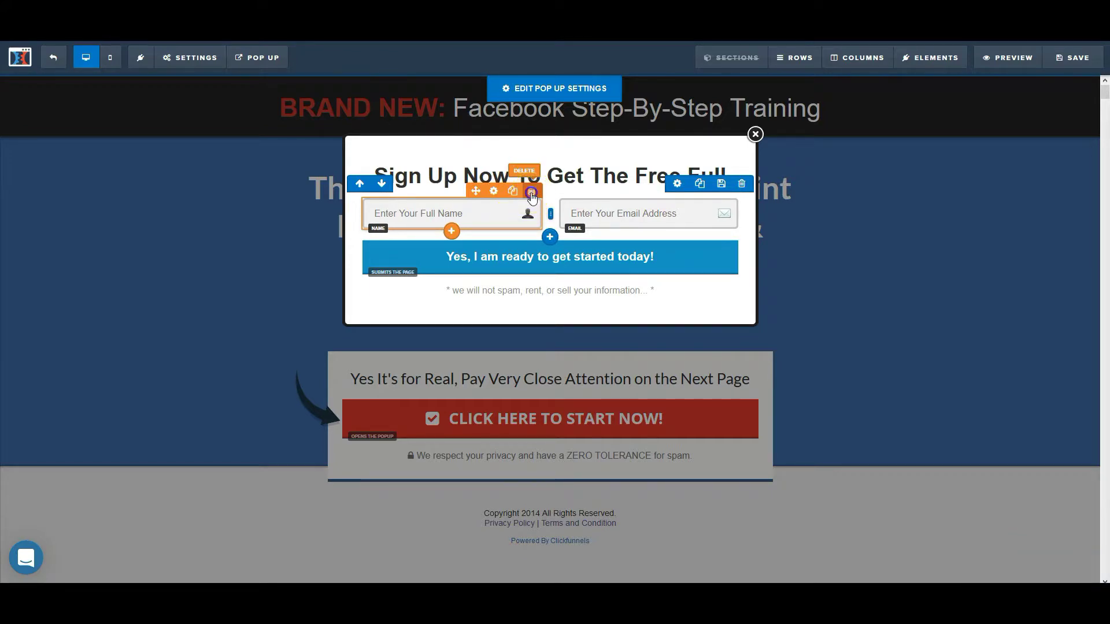
# Delete the pop-up's full name field and two-column row, moving the email field to full width directly above the submit button
pyautogui.click(532, 194)
pyautogui.click(550, 258)
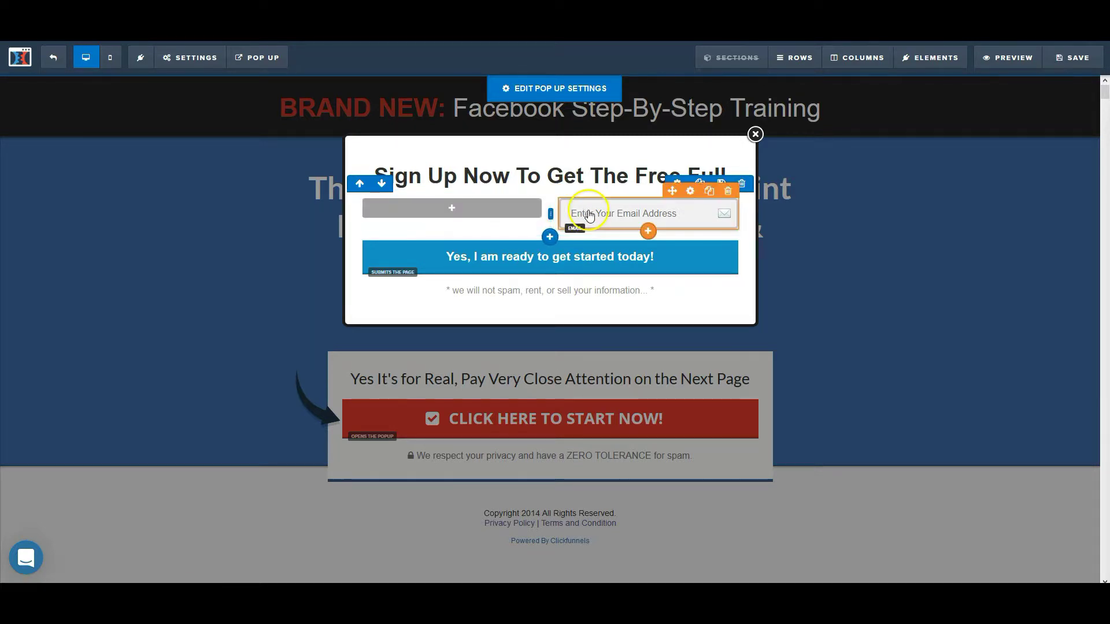
pyautogui.moveTo(675, 191); pyautogui.dragTo(585, 298)
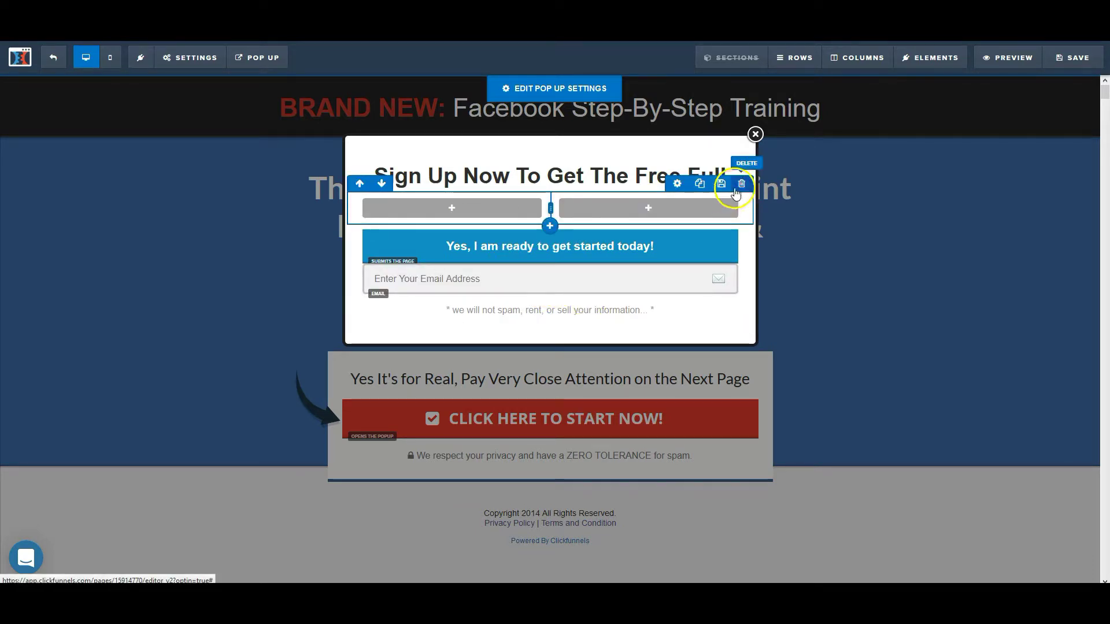
pyautogui.click(742, 183)
pyautogui.click(553, 260)
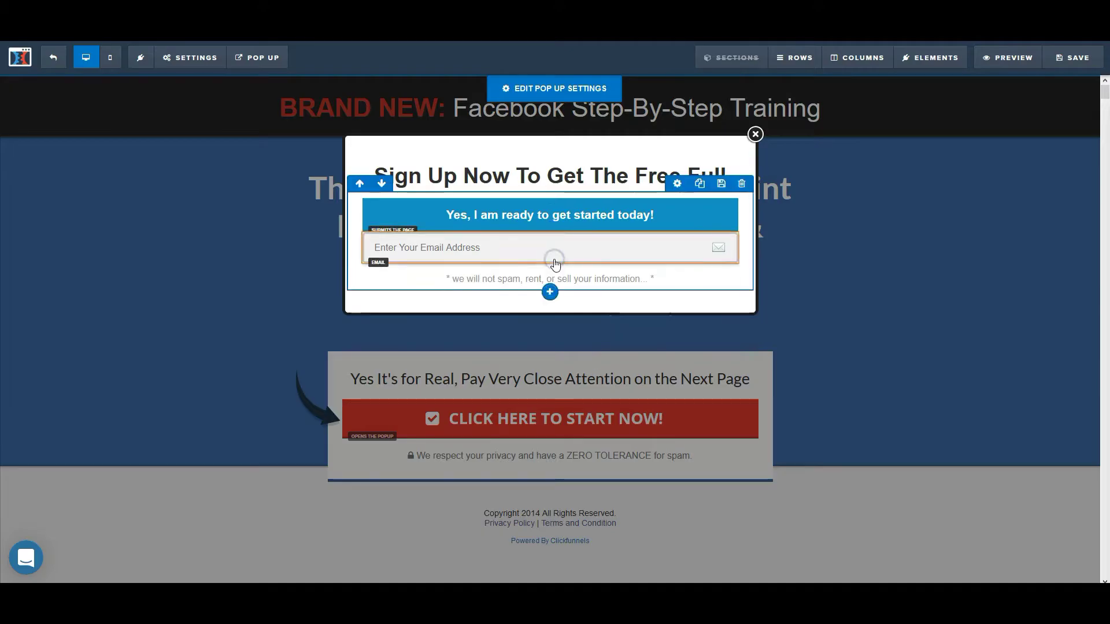
pyautogui.moveTo(670, 226); pyautogui.dragTo(539, 227)
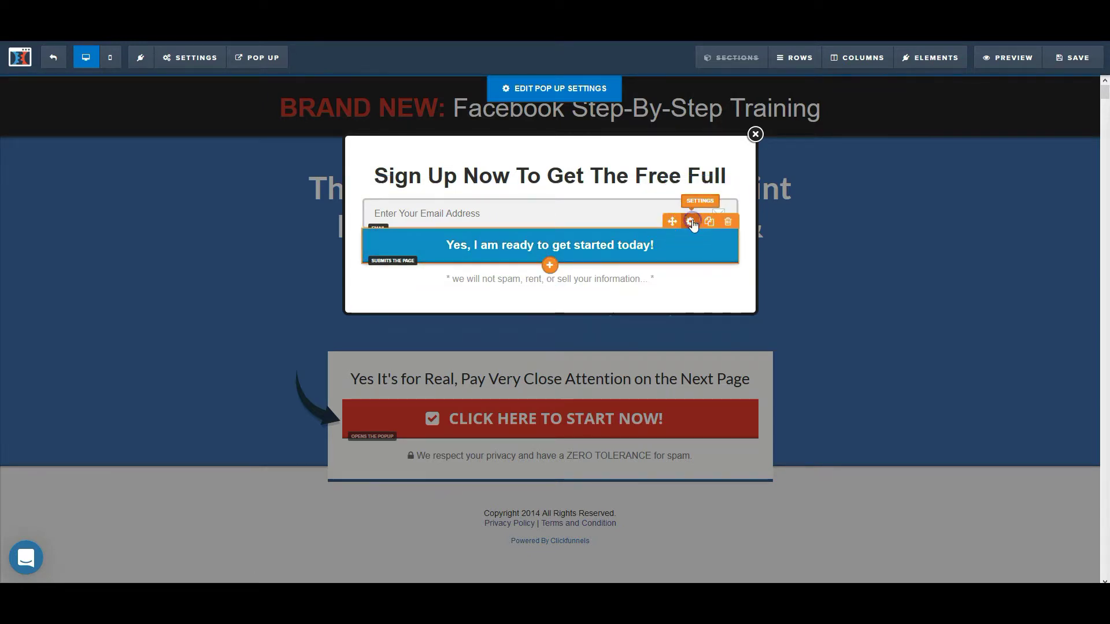
# Set the top margin to 20 for the pop-up's sign-up button and 5 for its email field
pyautogui.click(690, 222)
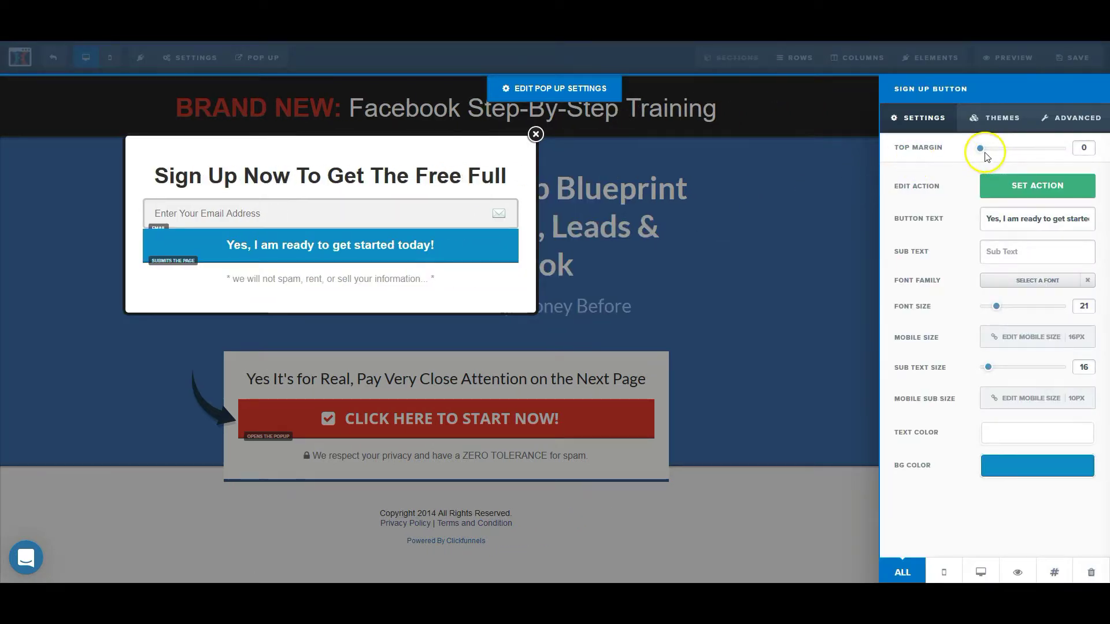
pyautogui.moveTo(983, 152); pyautogui.dragTo(998, 157)
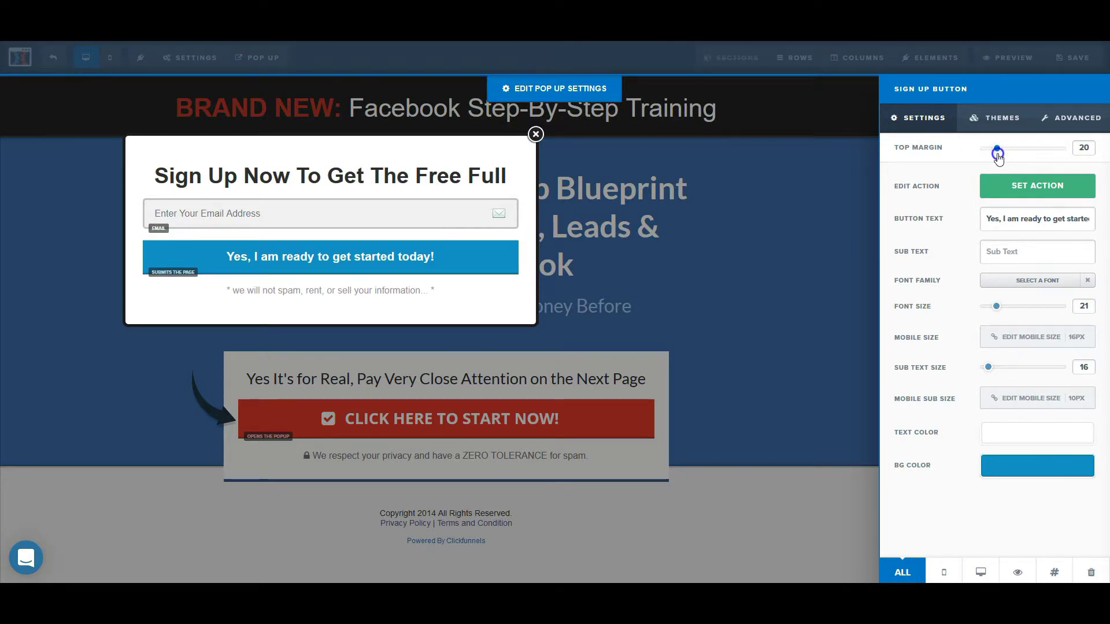
pyautogui.click(486, 309)
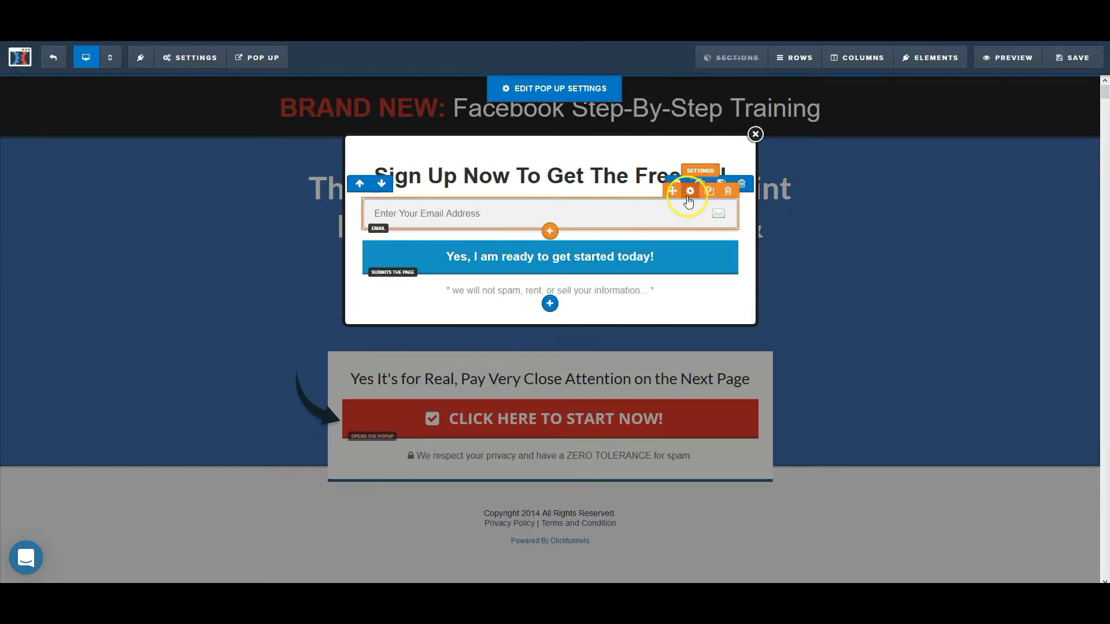
pyautogui.click(689, 192)
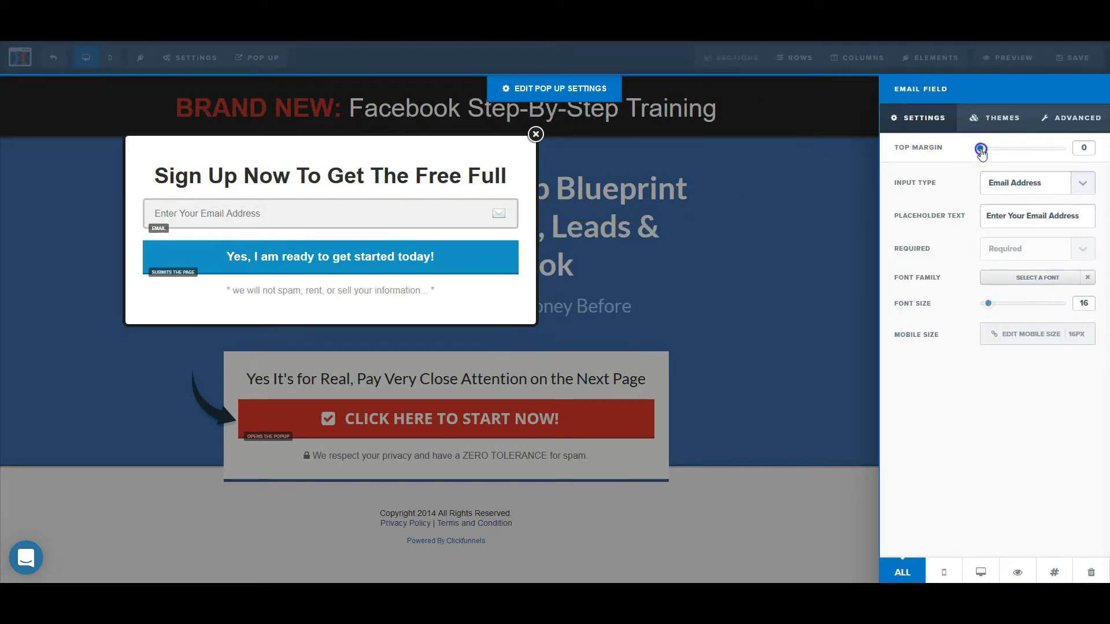
pyautogui.moveTo(981, 152); pyautogui.dragTo(985, 154)
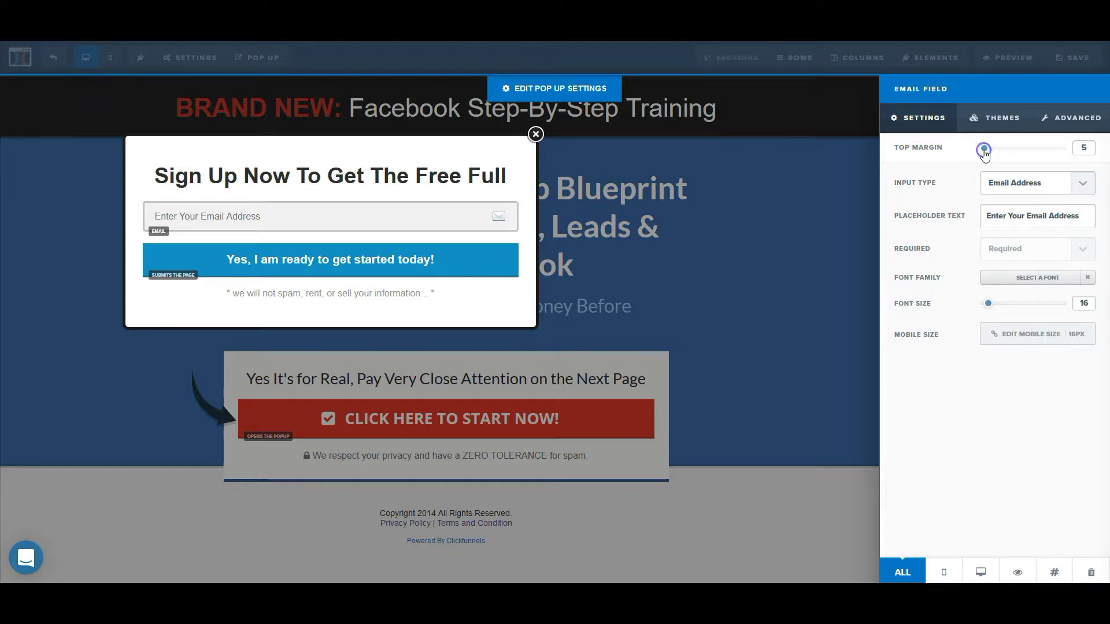
pyautogui.click(455, 300)
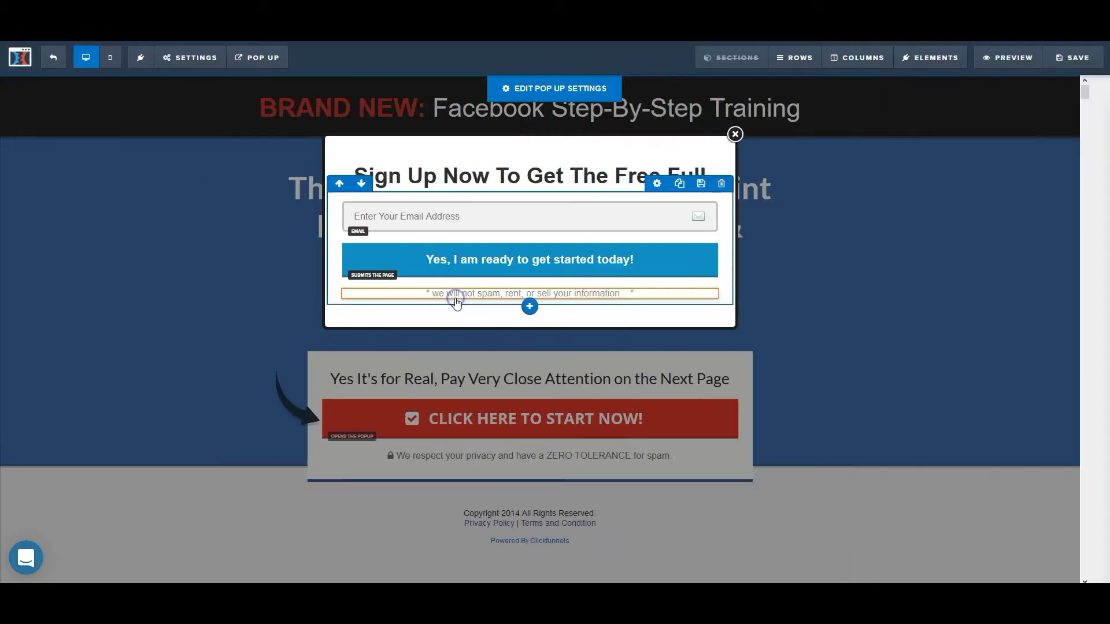
# Change the pop-up's background color to the off-white #fefefe
pyautogui.click(529, 92)
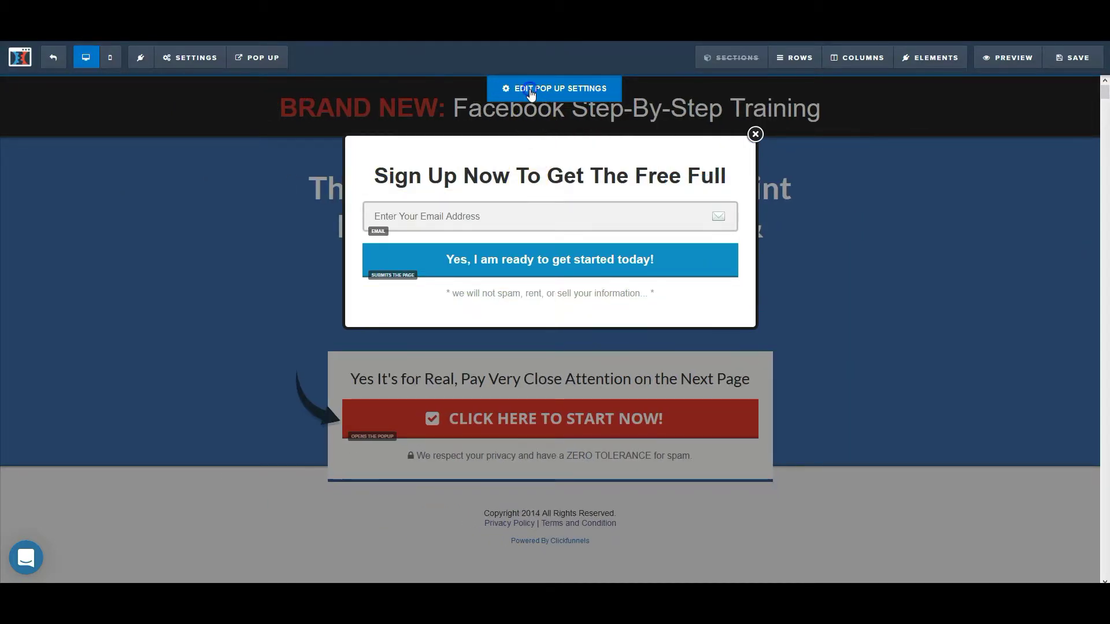
pyautogui.click(994, 342)
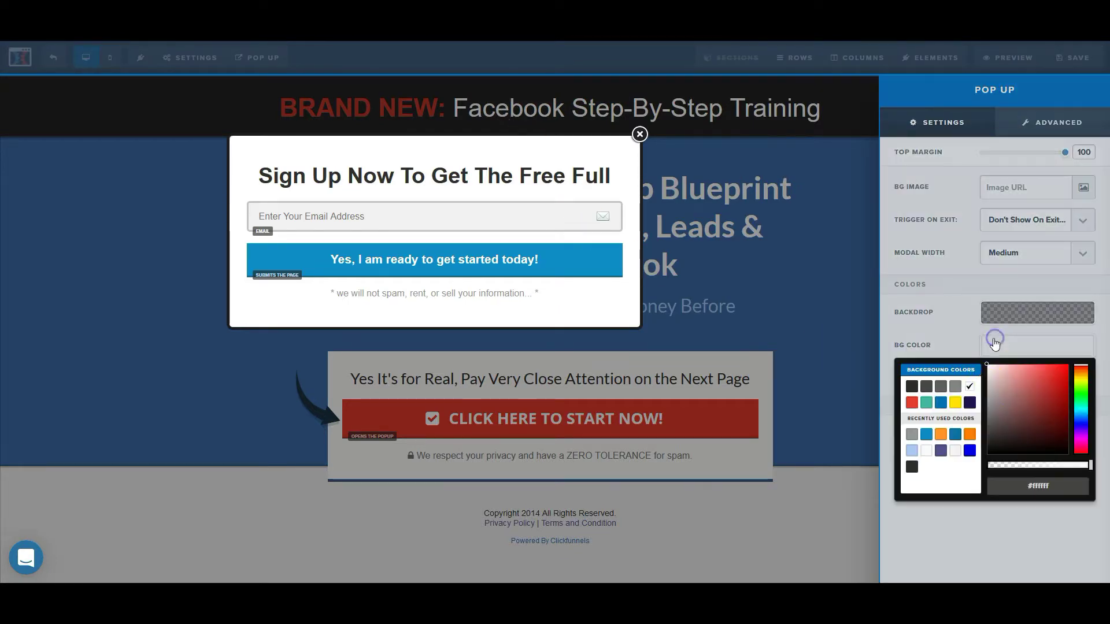
pyautogui.moveTo(995, 398); pyautogui.dragTo(973, 370)
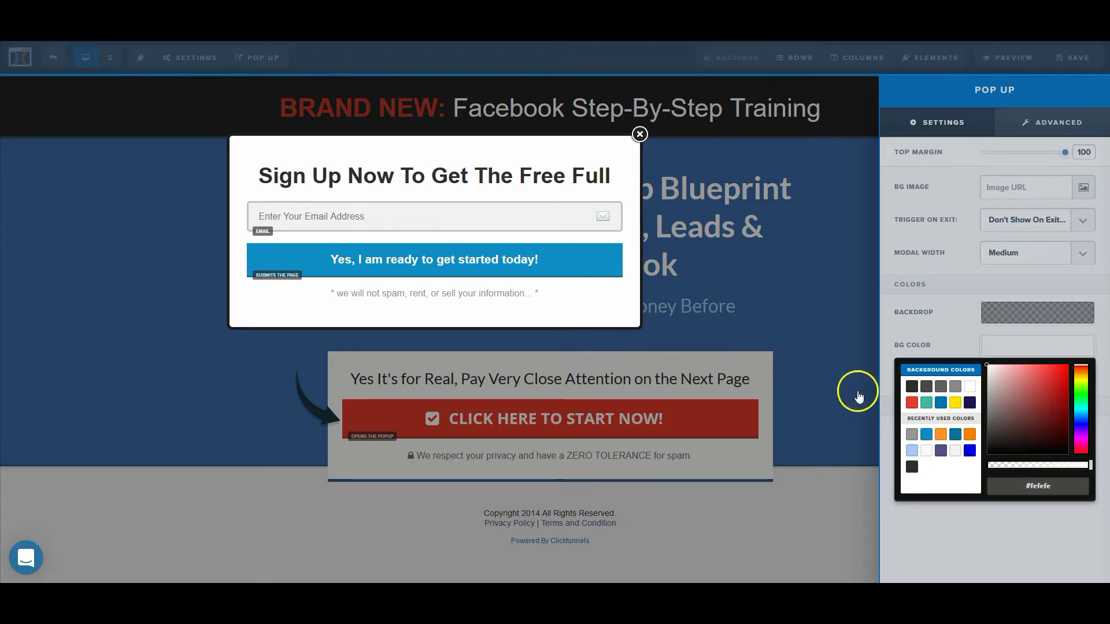
pyautogui.click(849, 353)
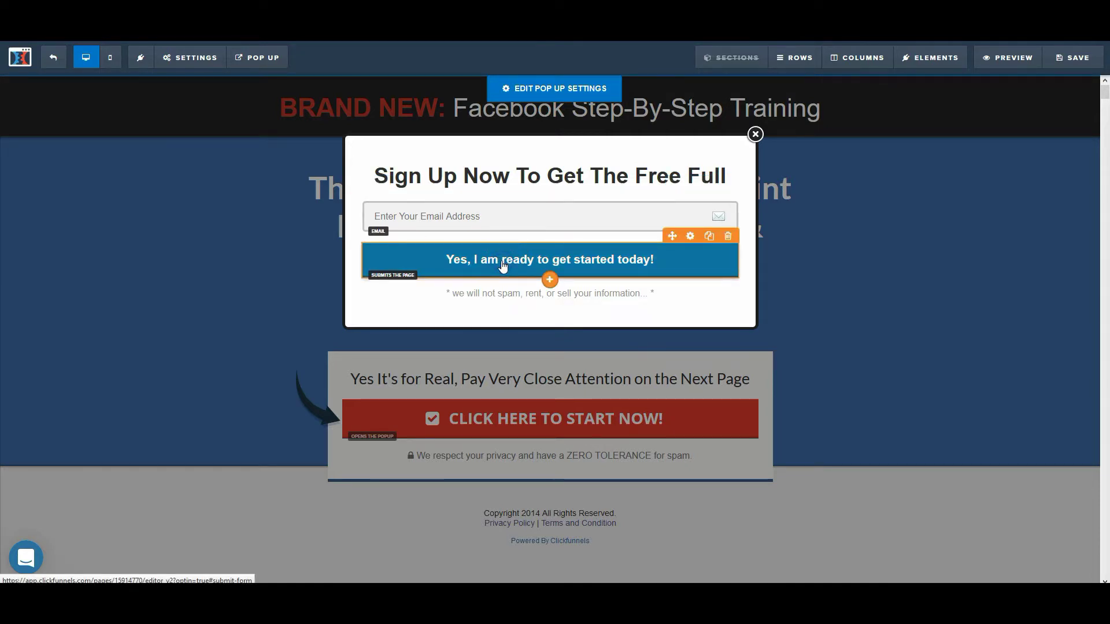
# Check the available actions for the pop-up's sign-up button without changing them, and close the pop-up
pyautogui.click(502, 265)
pyautogui.click(1058, 190)
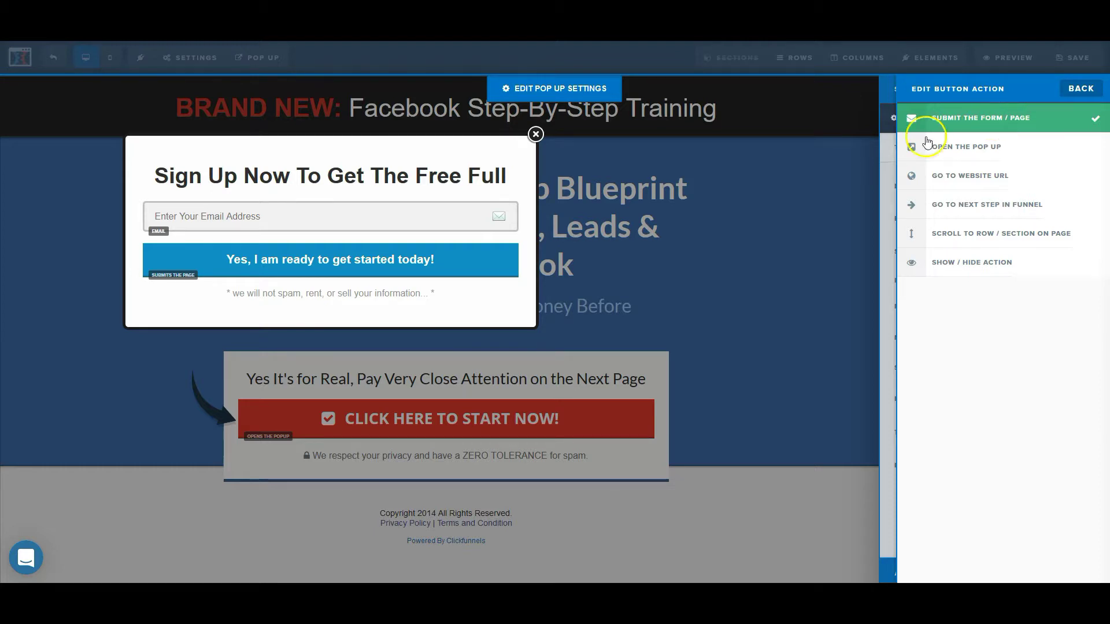
pyautogui.click(744, 235)
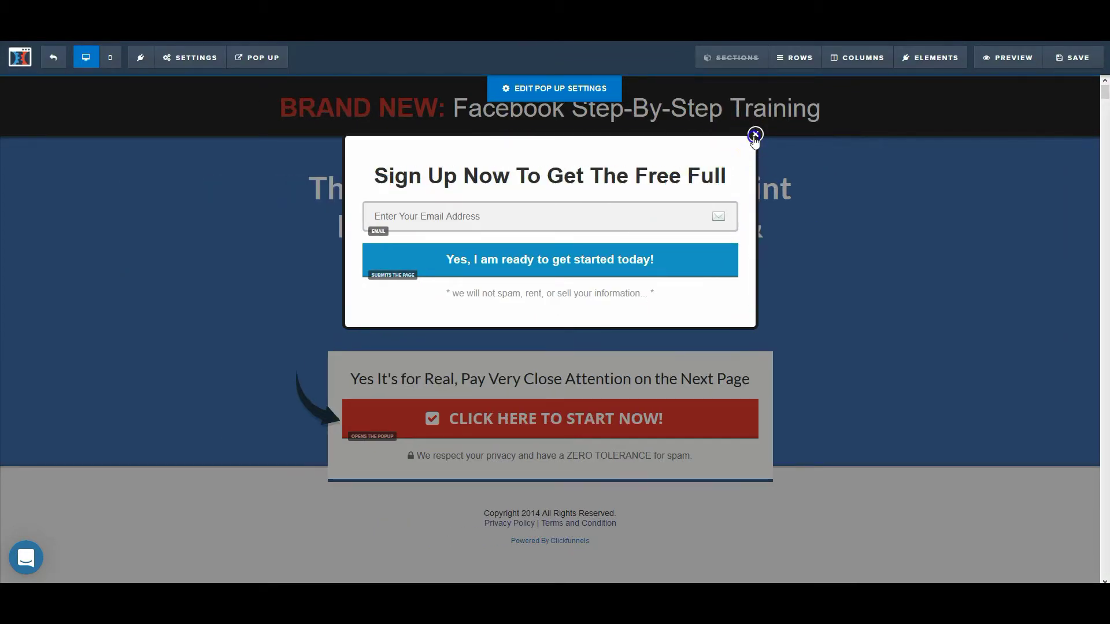
pyautogui.click(755, 136)
# Set the SEO page title to "FREE Report"
pyautogui.click(184, 57)
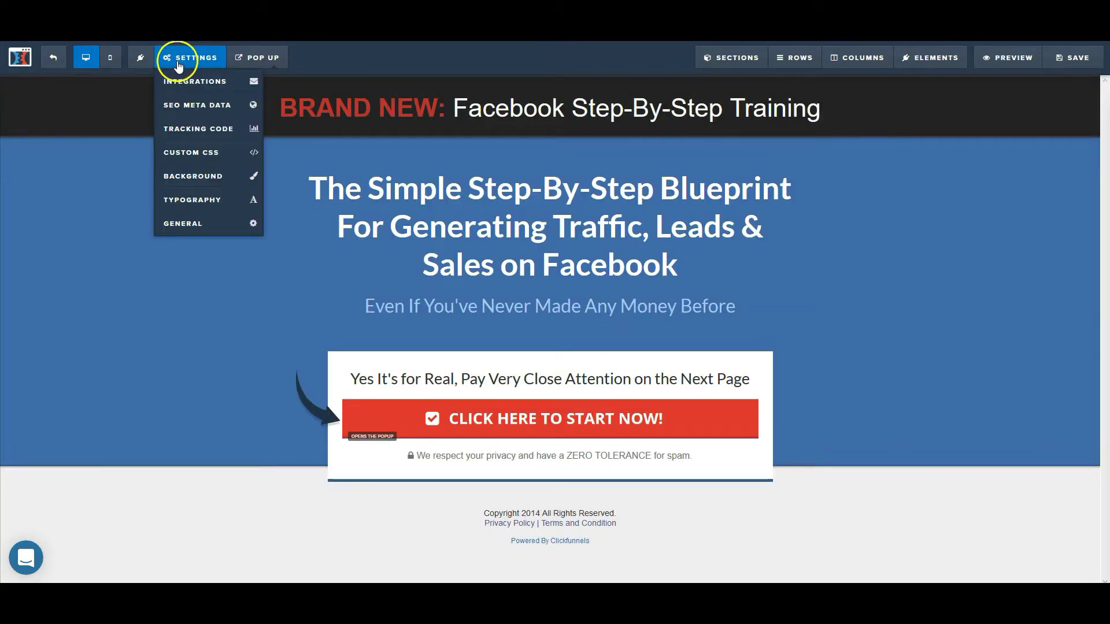
pyautogui.click(183, 101)
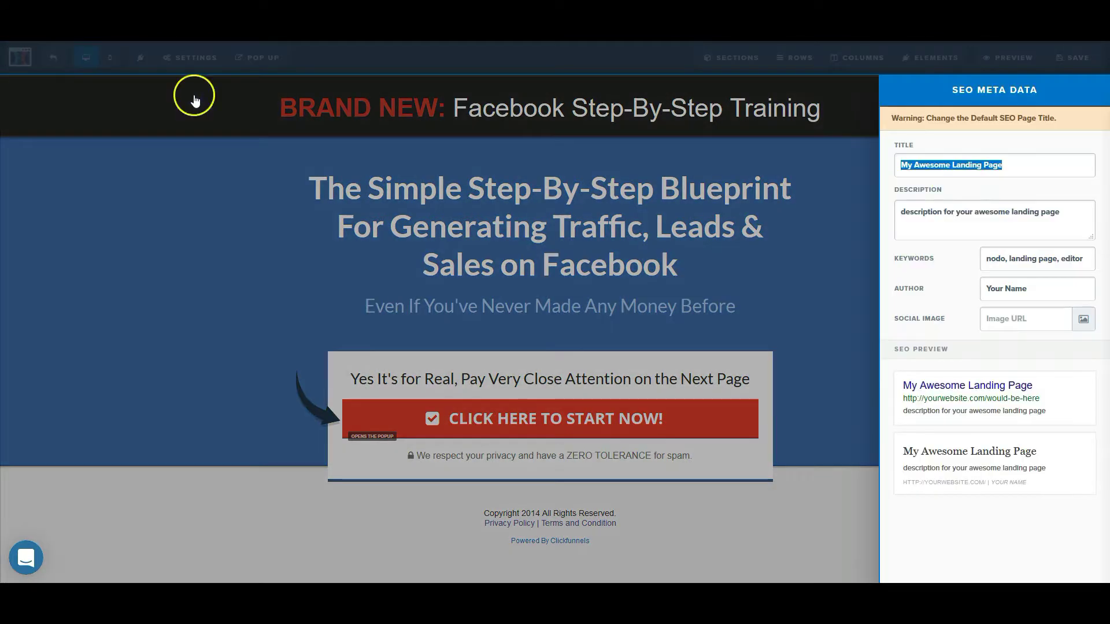
pyautogui.click(984, 172)
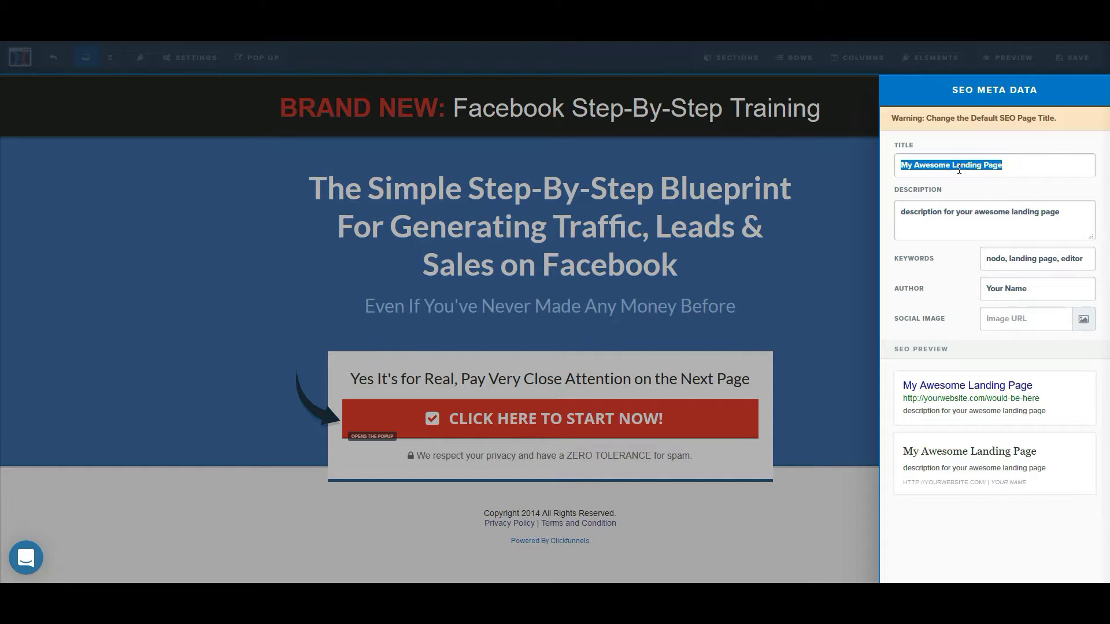
pyautogui.write('f')
pyautogui.press('BackSpace')
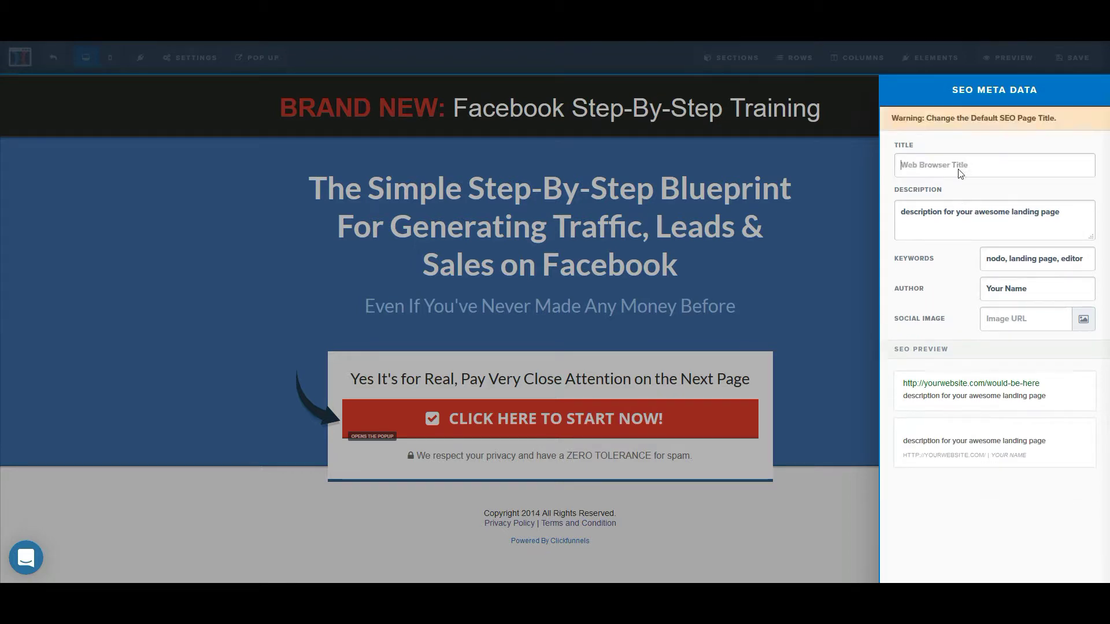
pyautogui.write('FREE Report')
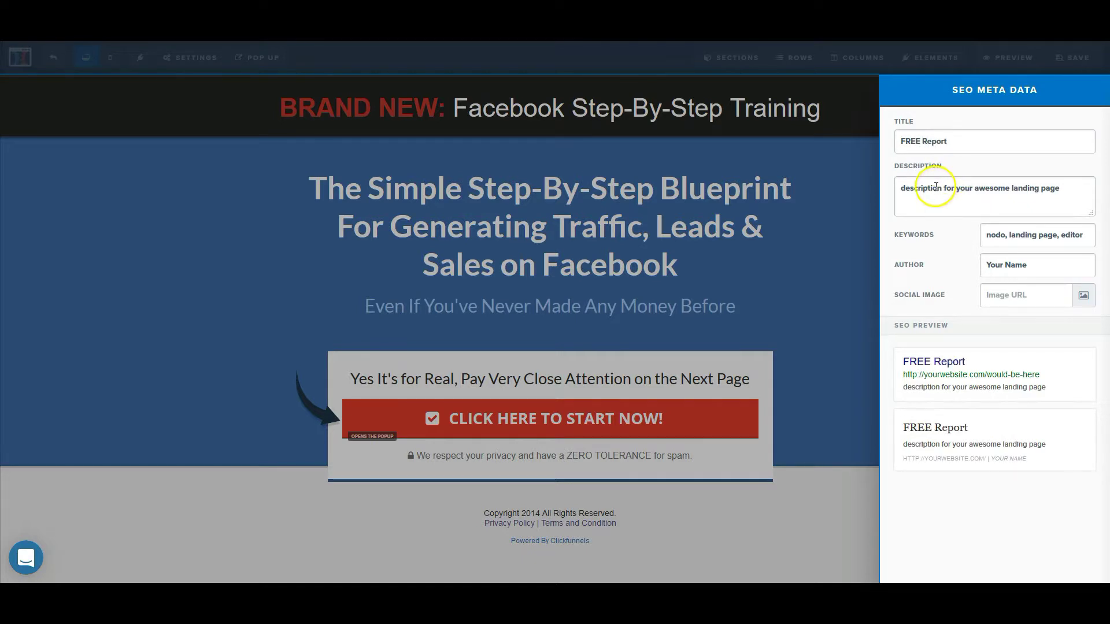
pyautogui.click(577, 259)
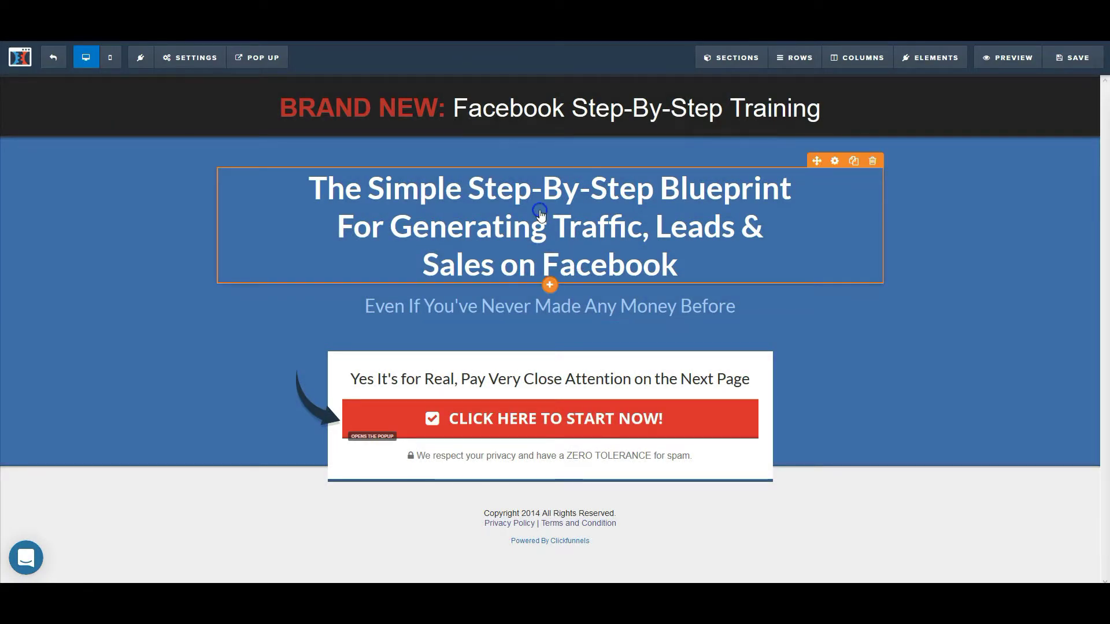
# Copy the page headline "The Simple Step-By-Step Blueprint For Generating Traffic, Leads & Sales on Facebook" into the SEO description, replacing the default text
pyautogui.doubleClick(540, 215)
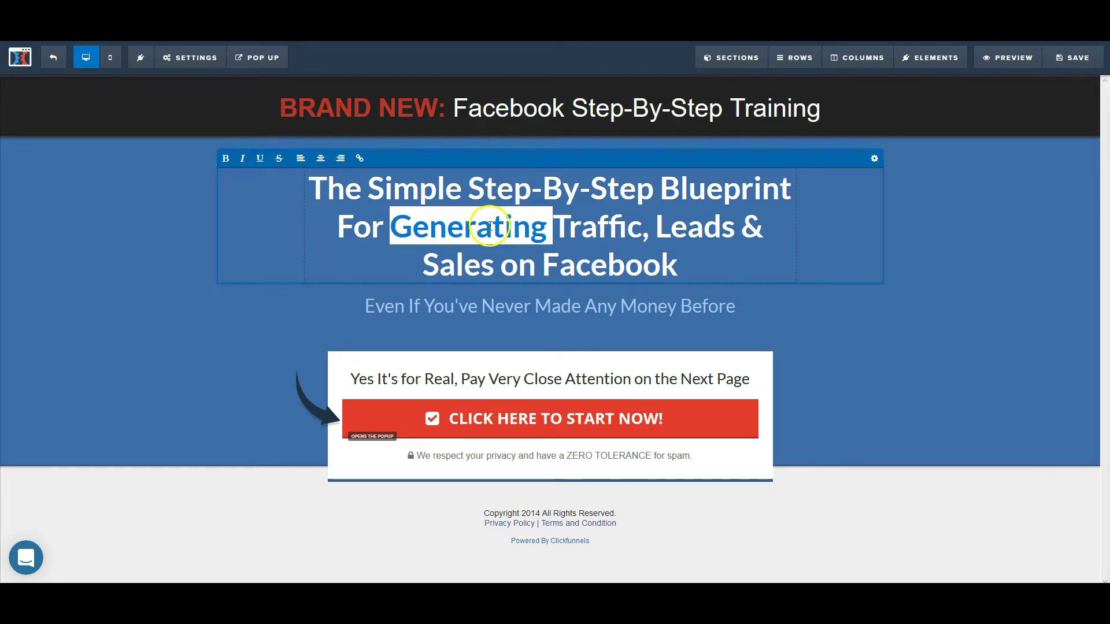
pyautogui.tripleClick(431, 215)
pyautogui.hotkey('ctrl', 'c')
pyautogui.click(209, 70)
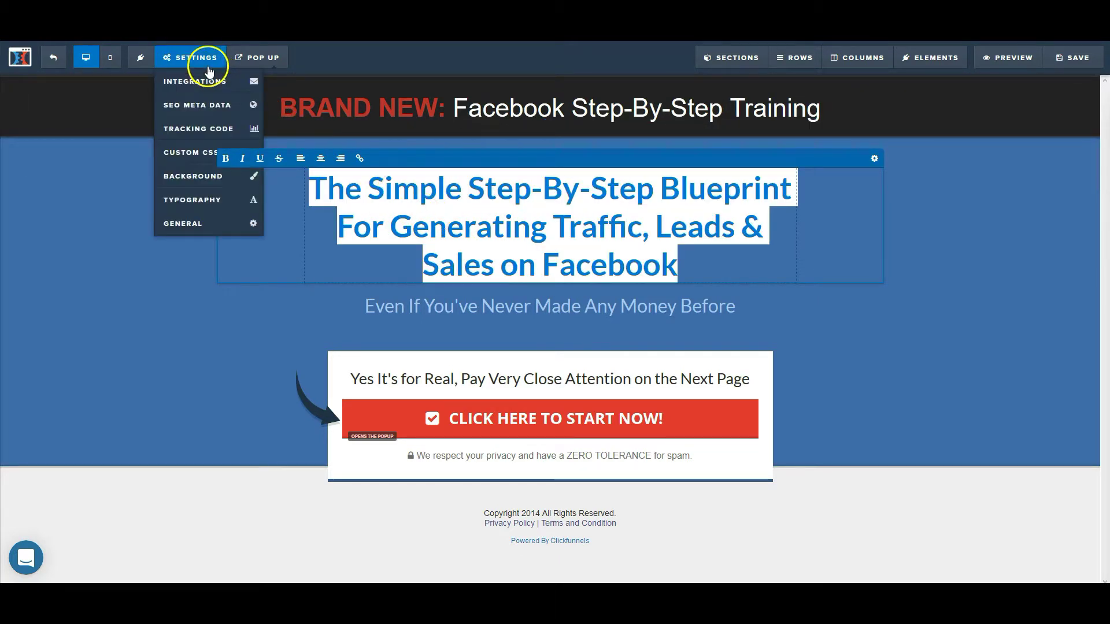
pyautogui.click(215, 104)
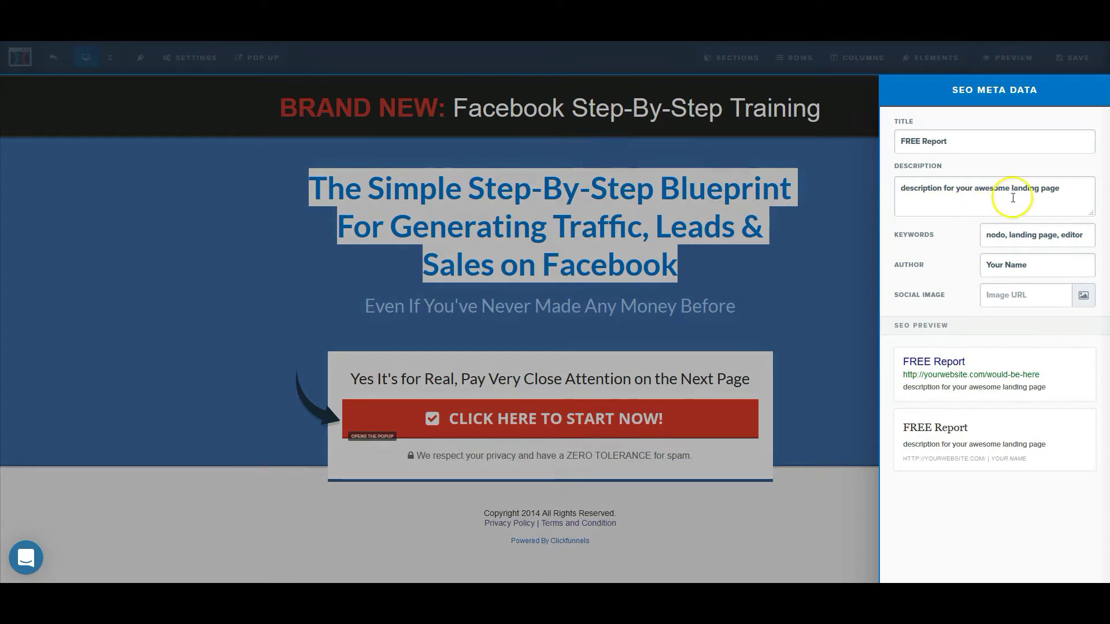
pyautogui.moveTo(1013, 198); pyautogui.dragTo(796, 181)
pyautogui.hotkey('ctrl', 'v')
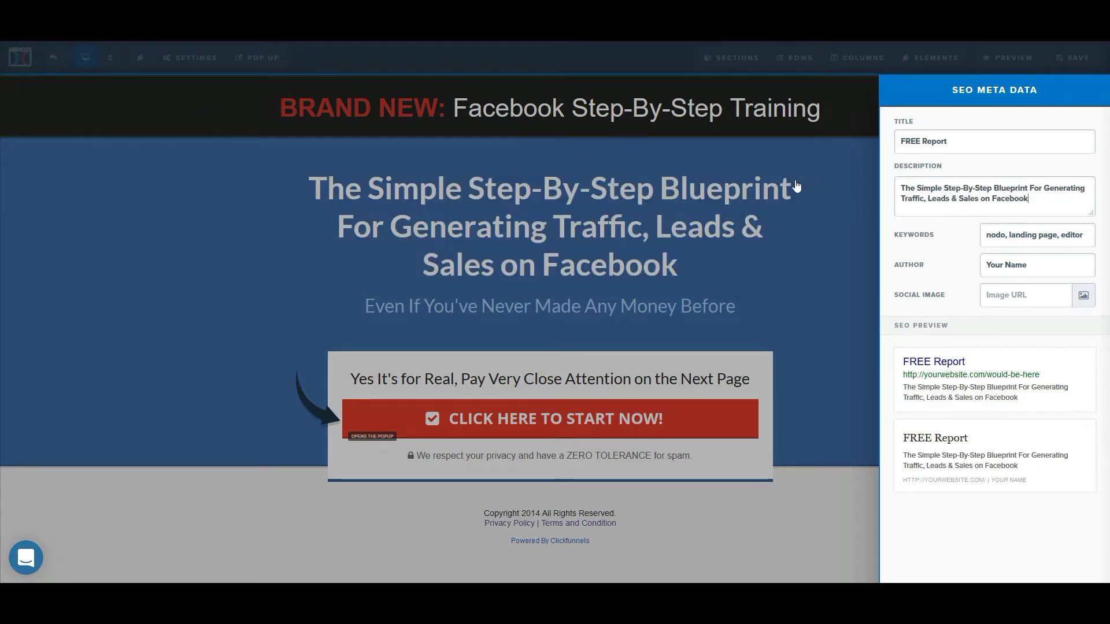
pyautogui.click(793, 295)
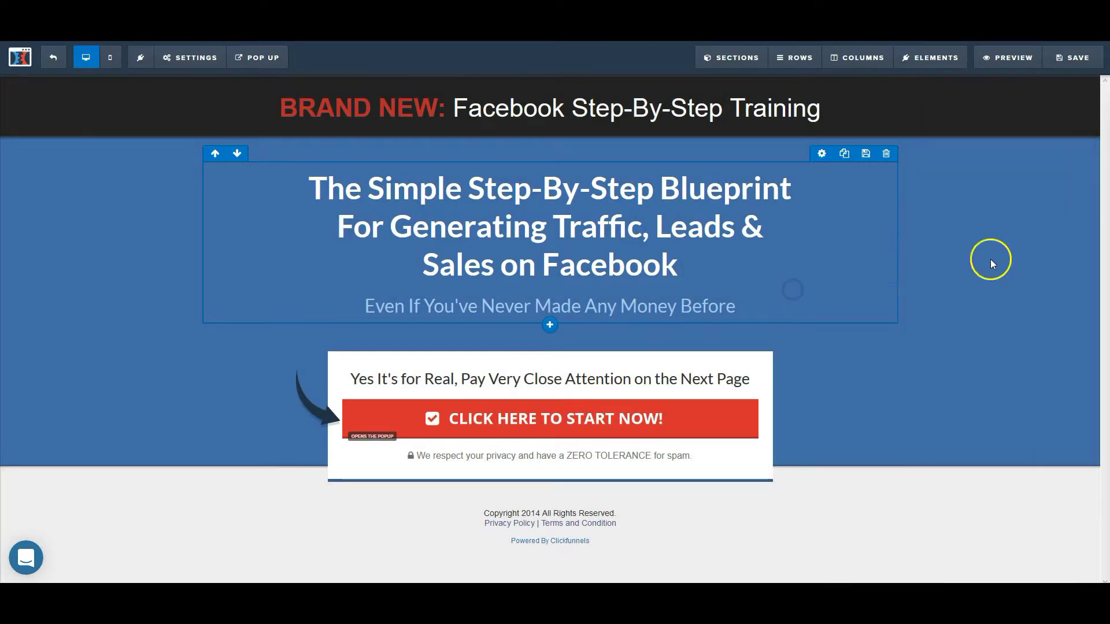
# Choose the affiliate badge's visibility in the page's general settings and close them
pyautogui.click(199, 58)
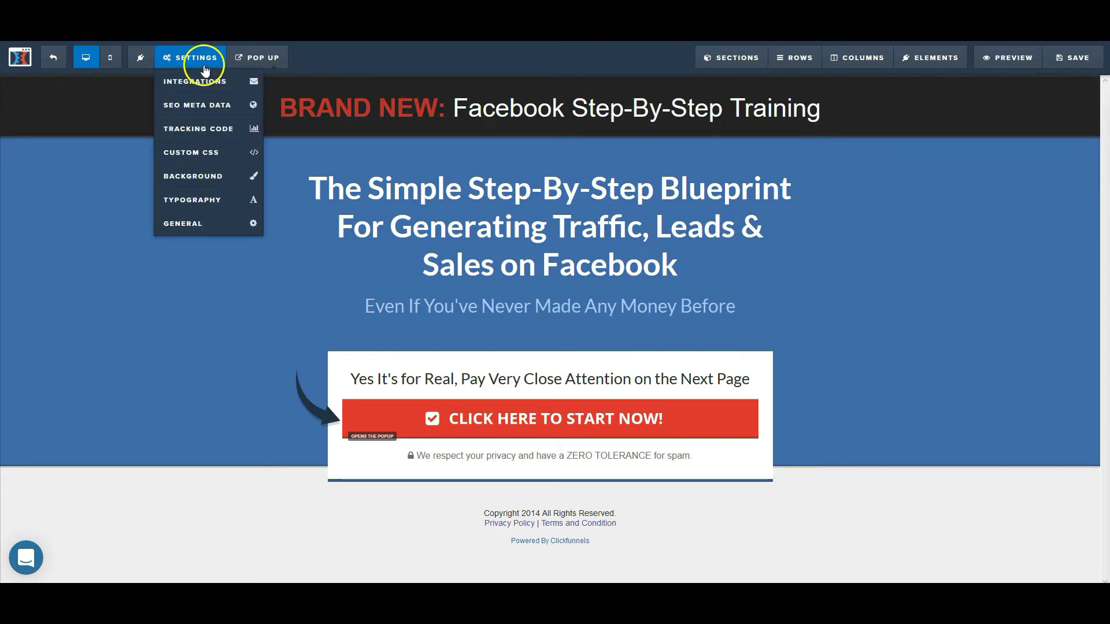
pyautogui.click(193, 224)
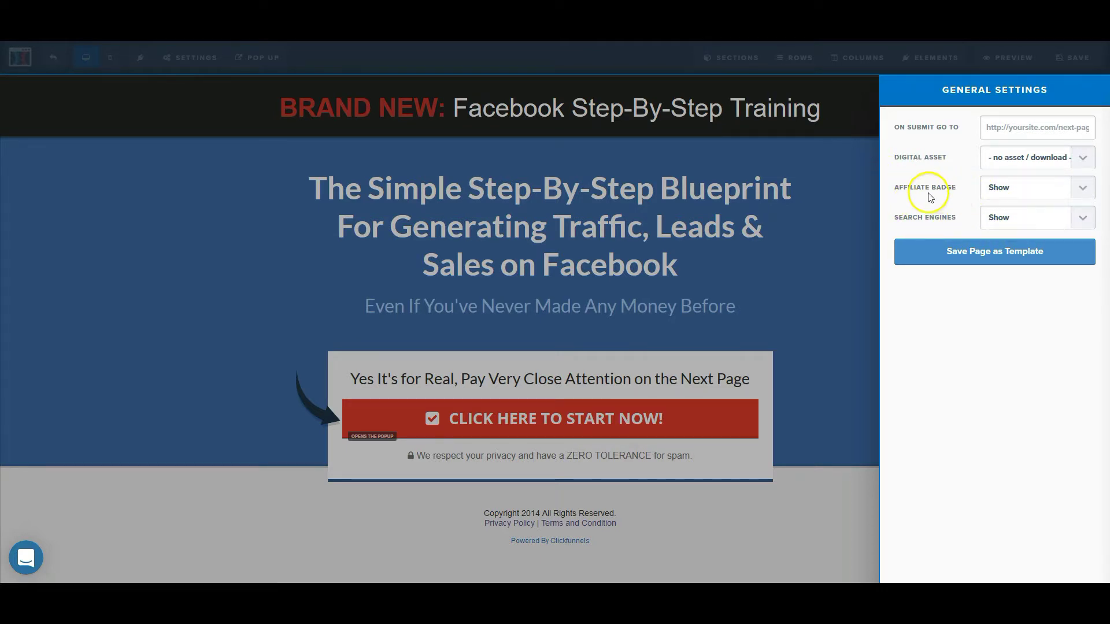
pyautogui.click(1016, 187)
pyautogui.click(1007, 207)
pyautogui.click(835, 216)
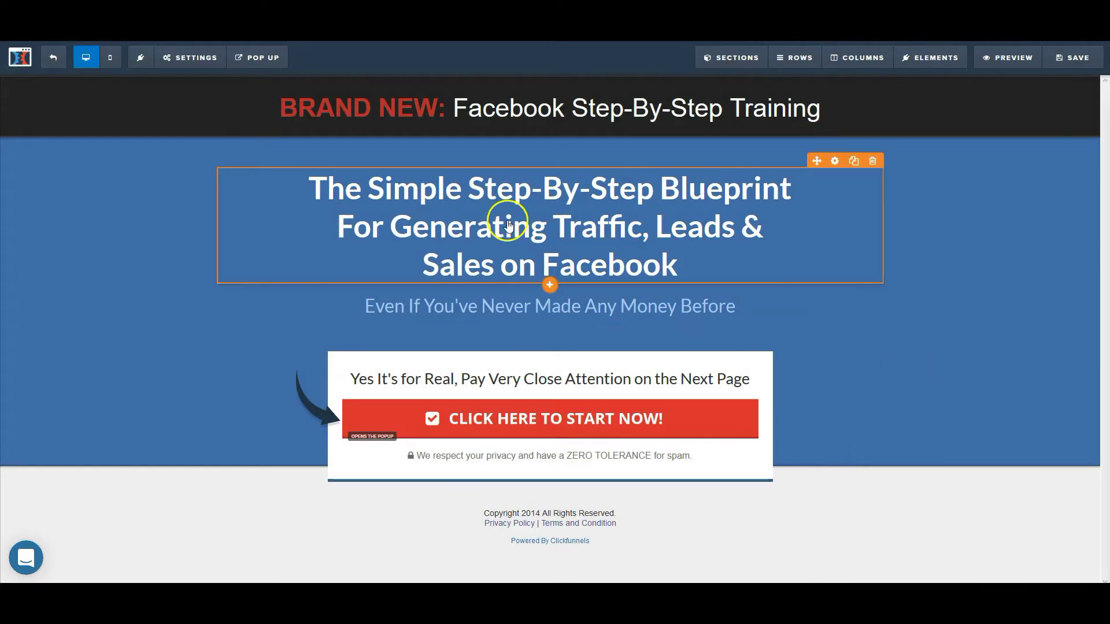
pyautogui.click(557, 381)
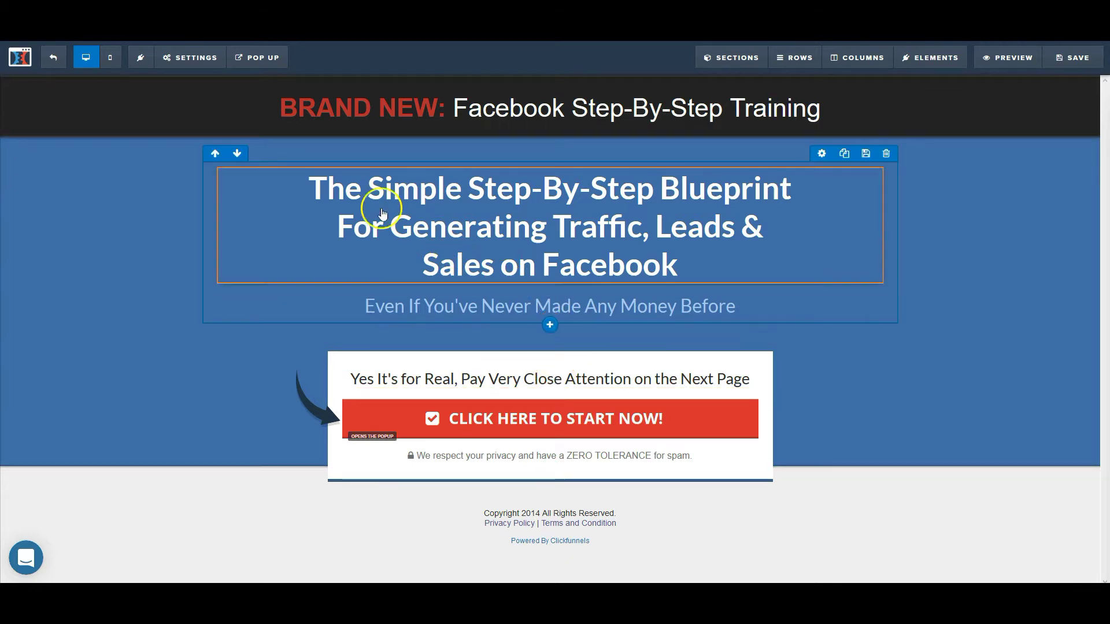
# Set the page's email integration to Aweber with the Integrate Existing Form action
pyautogui.click(183, 56)
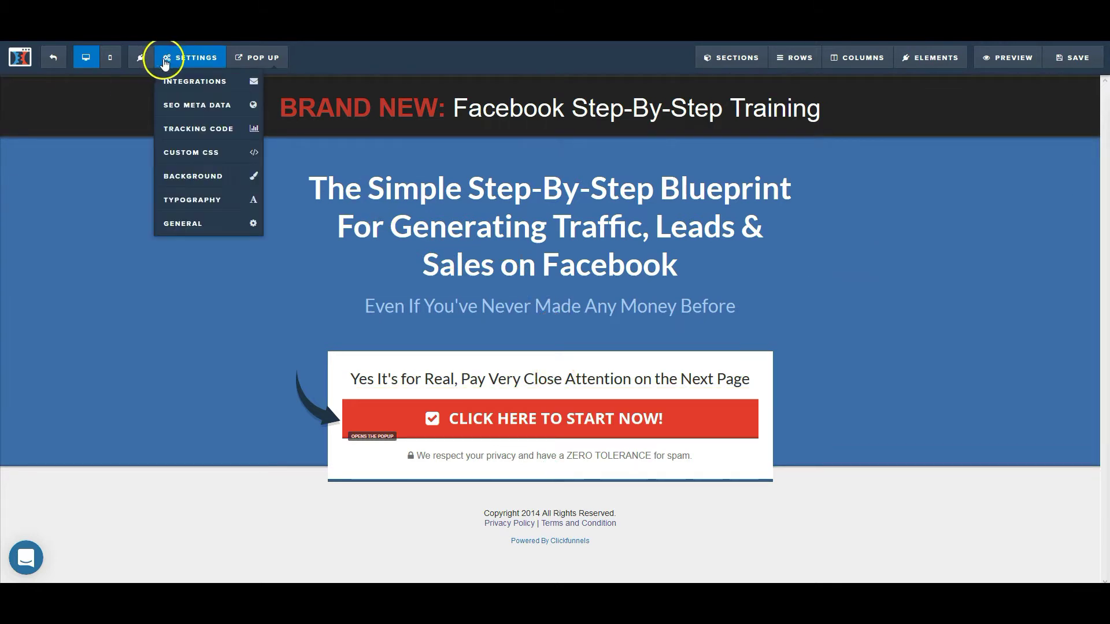
pyautogui.click(197, 81)
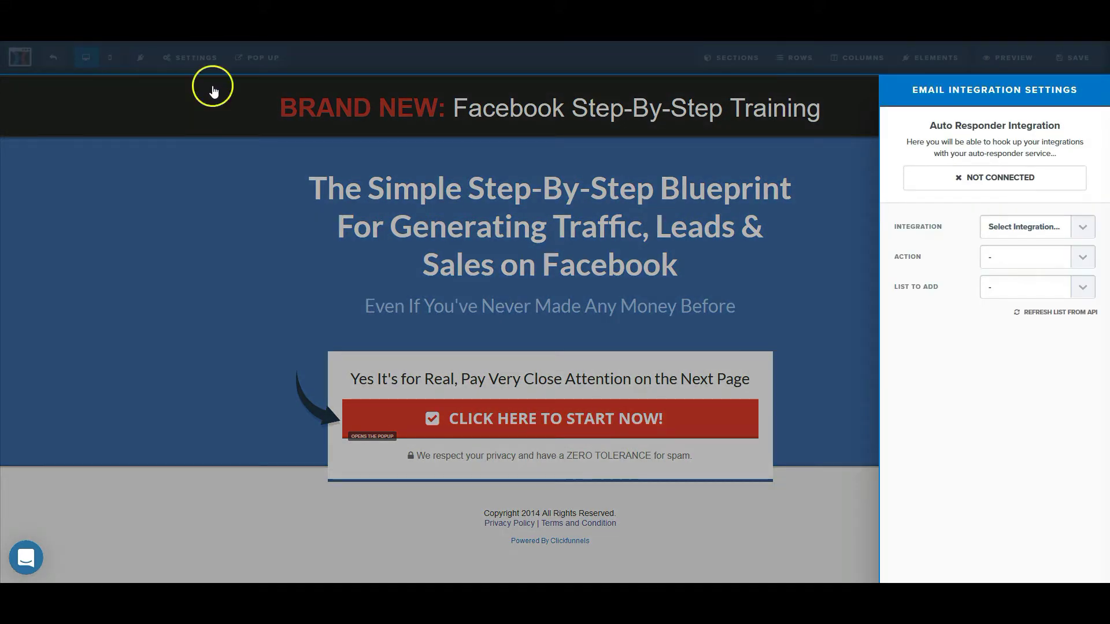
pyautogui.click(1049, 227)
pyautogui.click(1025, 259)
pyautogui.click(1027, 259)
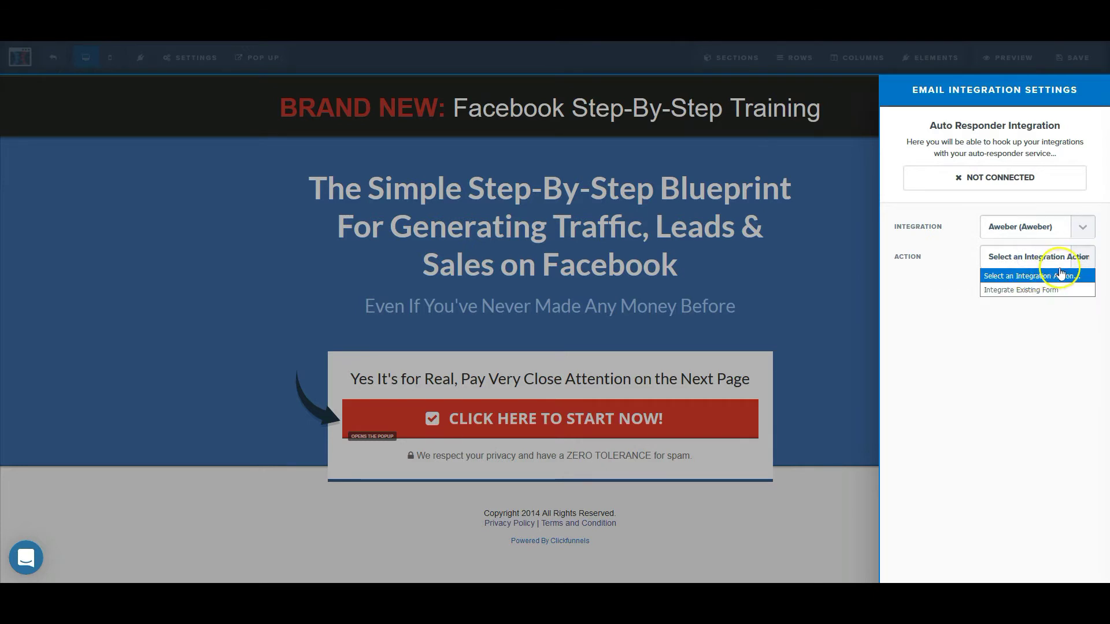
pyautogui.click(1039, 286)
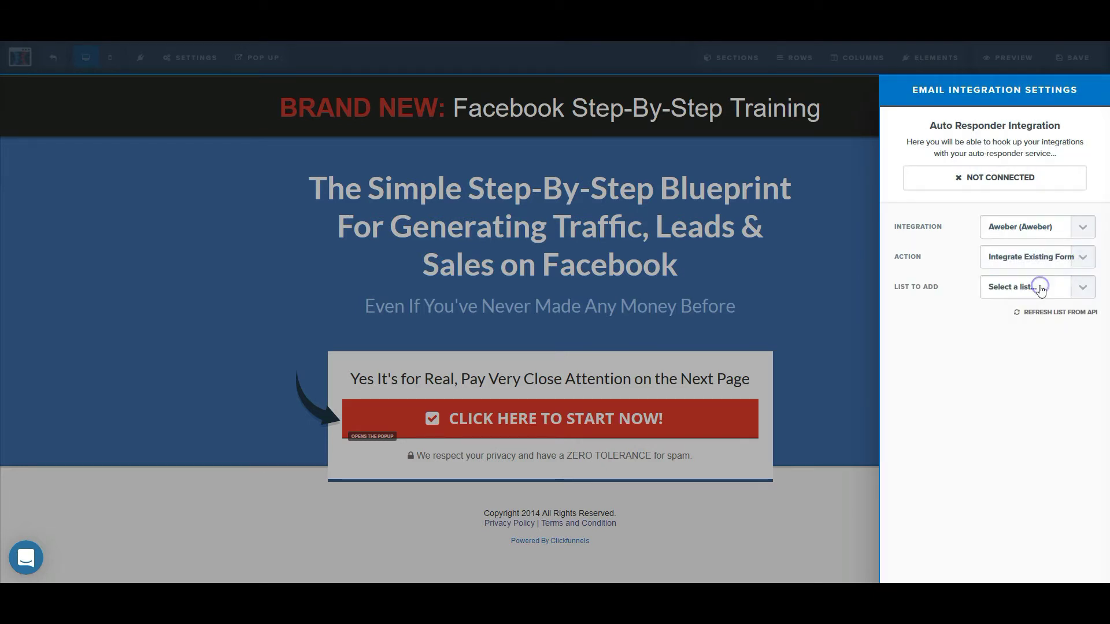
# Choose FB Live Firesale as the Aweber list to add optins to, and close the integration settings
pyautogui.click(1040, 287)
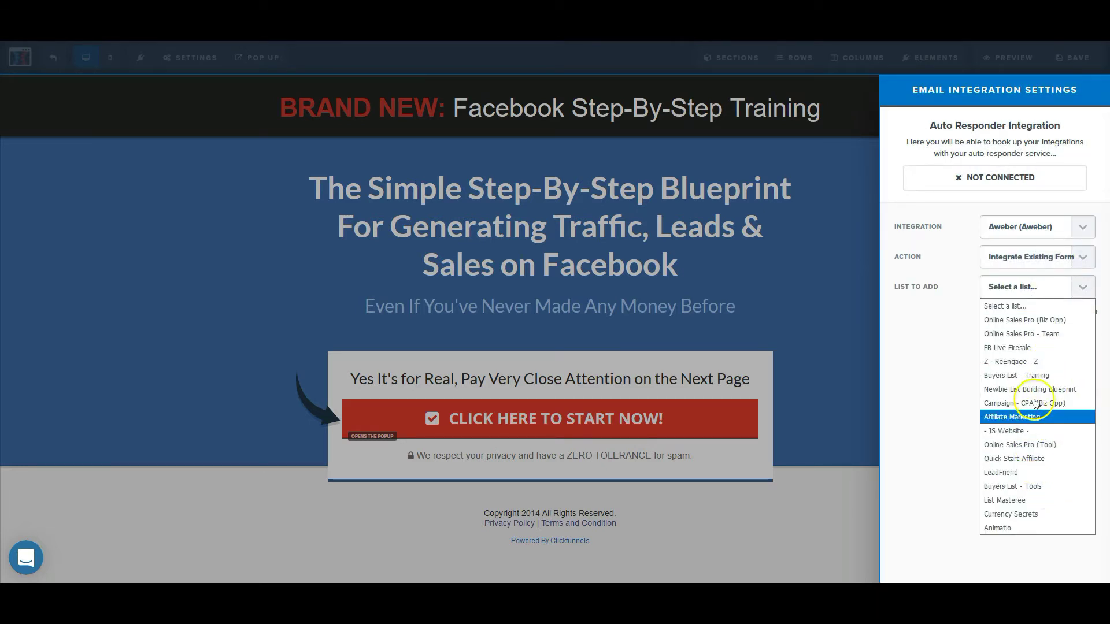
pyautogui.click(948, 322)
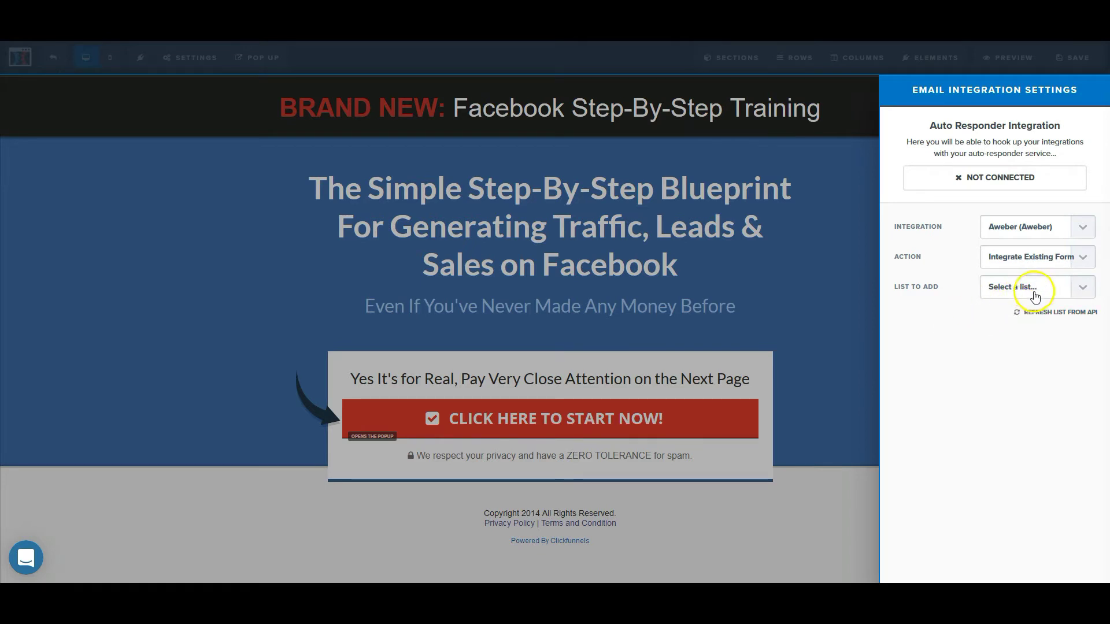
pyautogui.click(1036, 313)
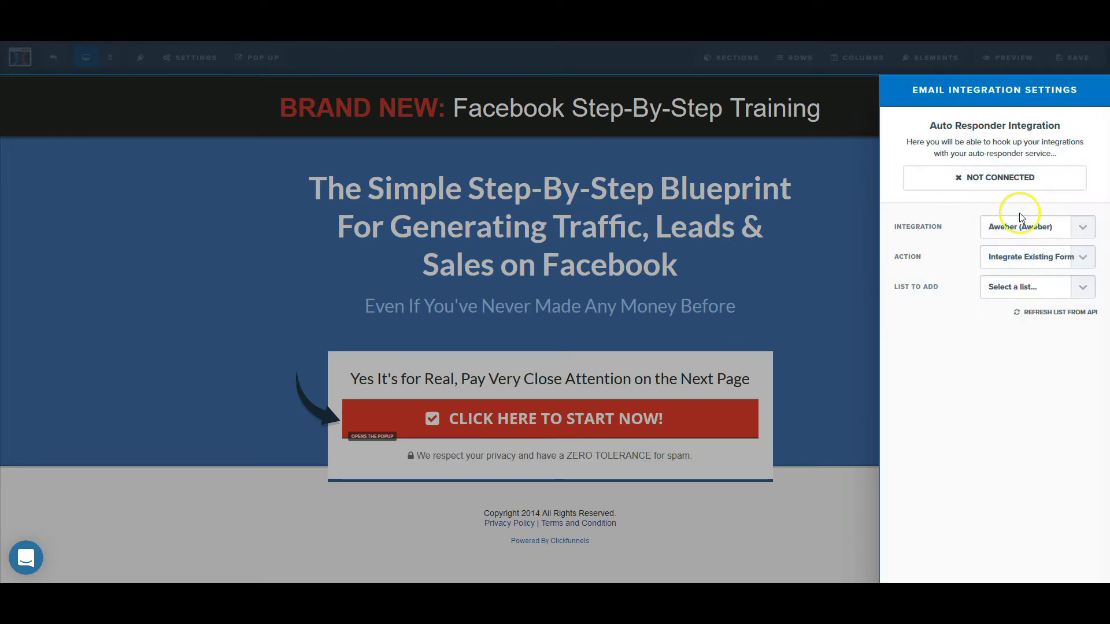
pyautogui.click(1021, 288)
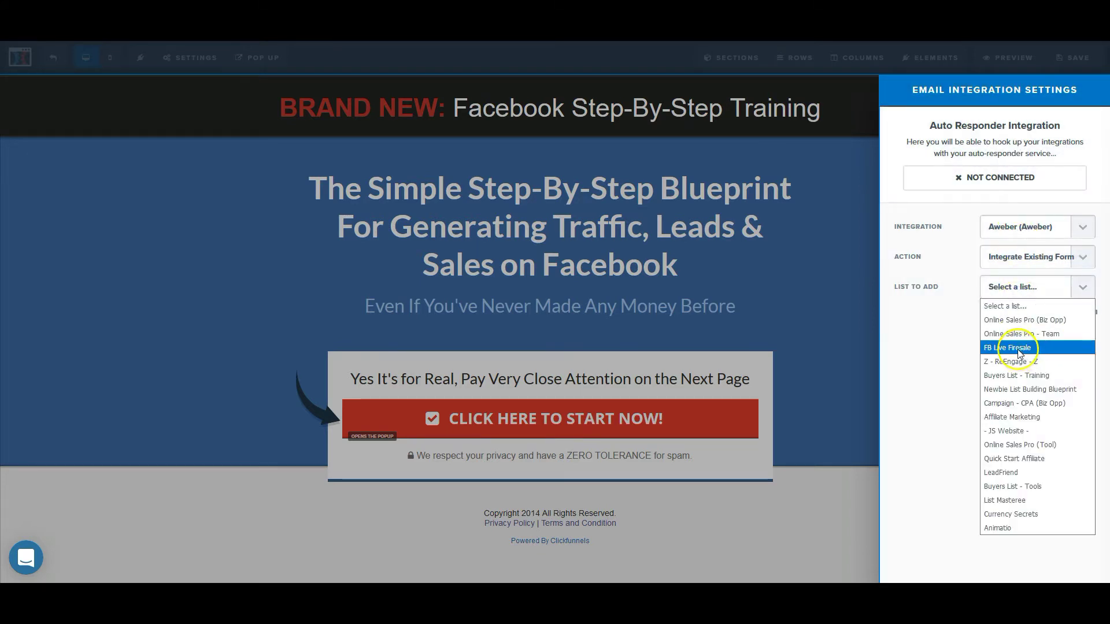
pyautogui.click(1020, 349)
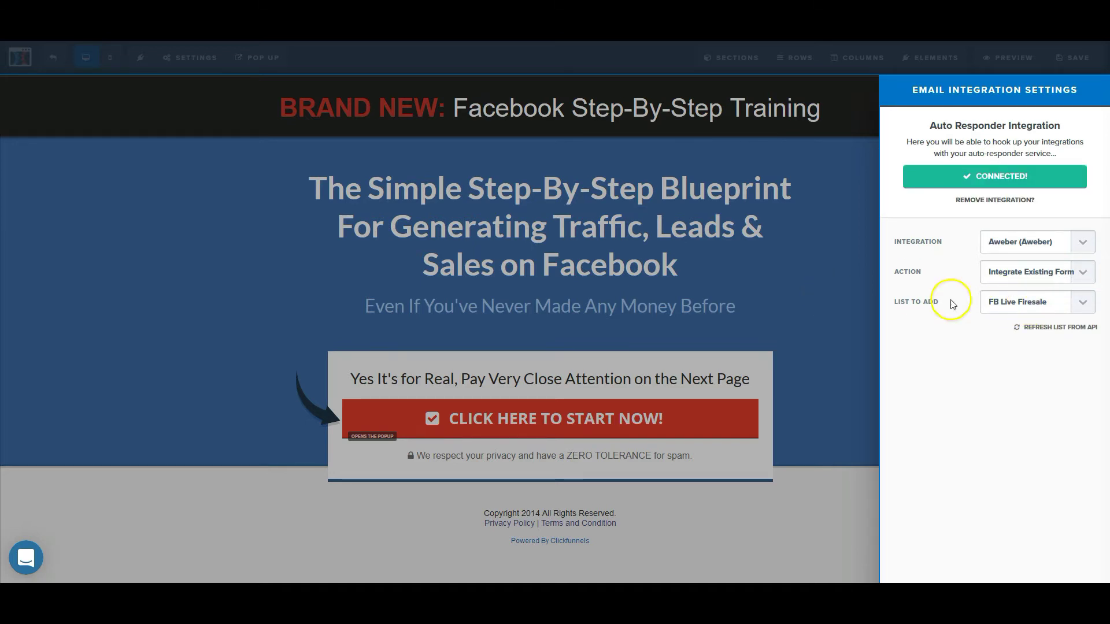
pyautogui.click(820, 287)
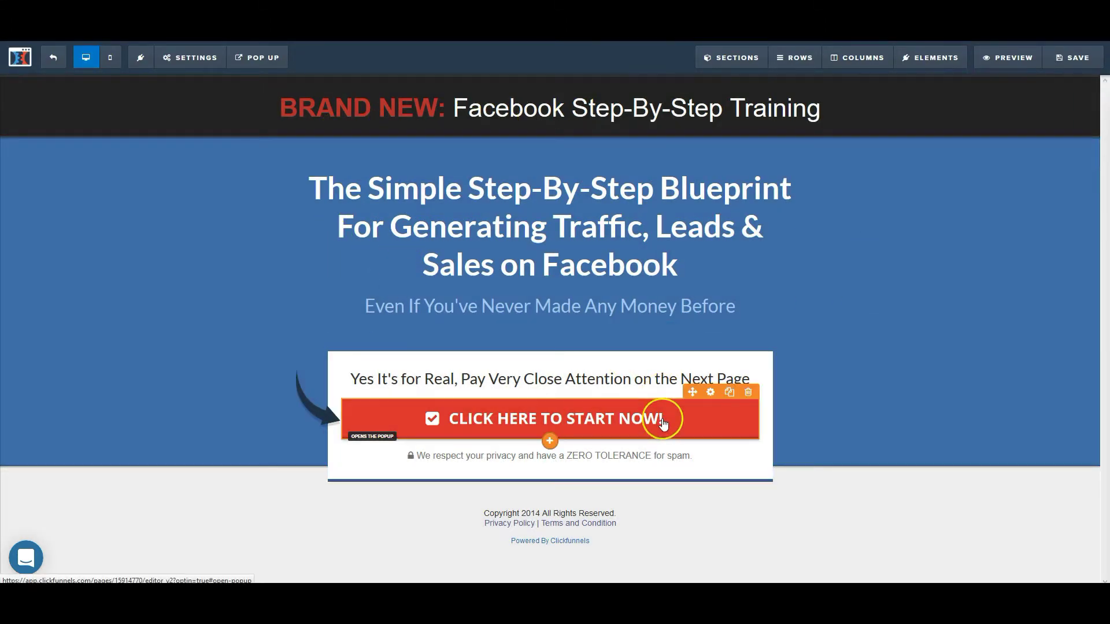
# Review the settings of the red call-to-action button without changing them
pyautogui.click(628, 323)
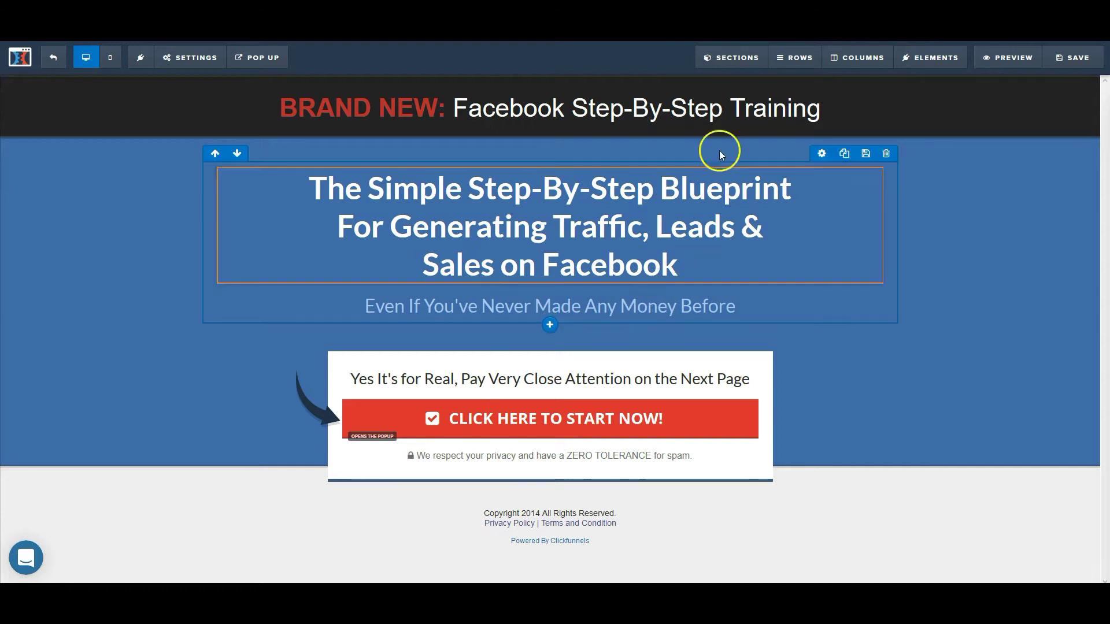
pyautogui.moveTo(784, 65)
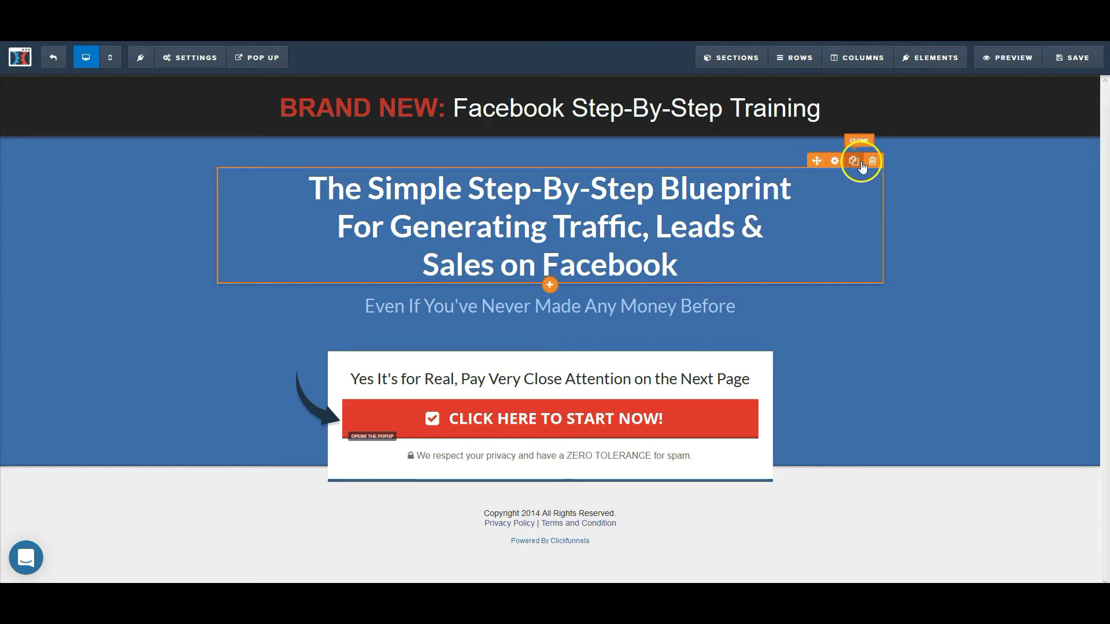
pyautogui.click(682, 426)
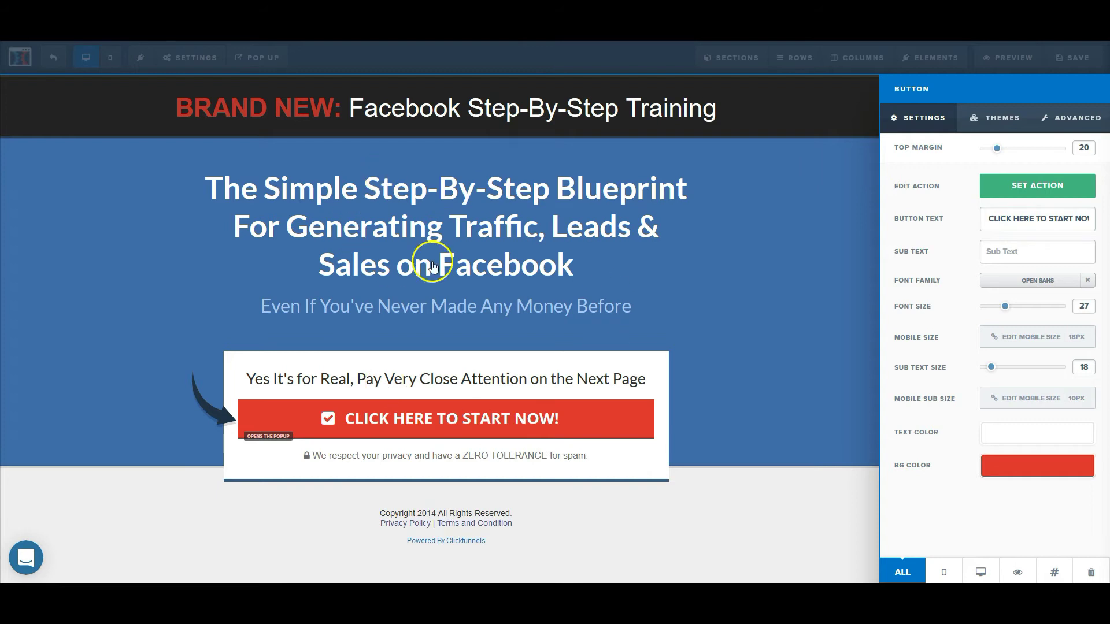
pyautogui.click(749, 315)
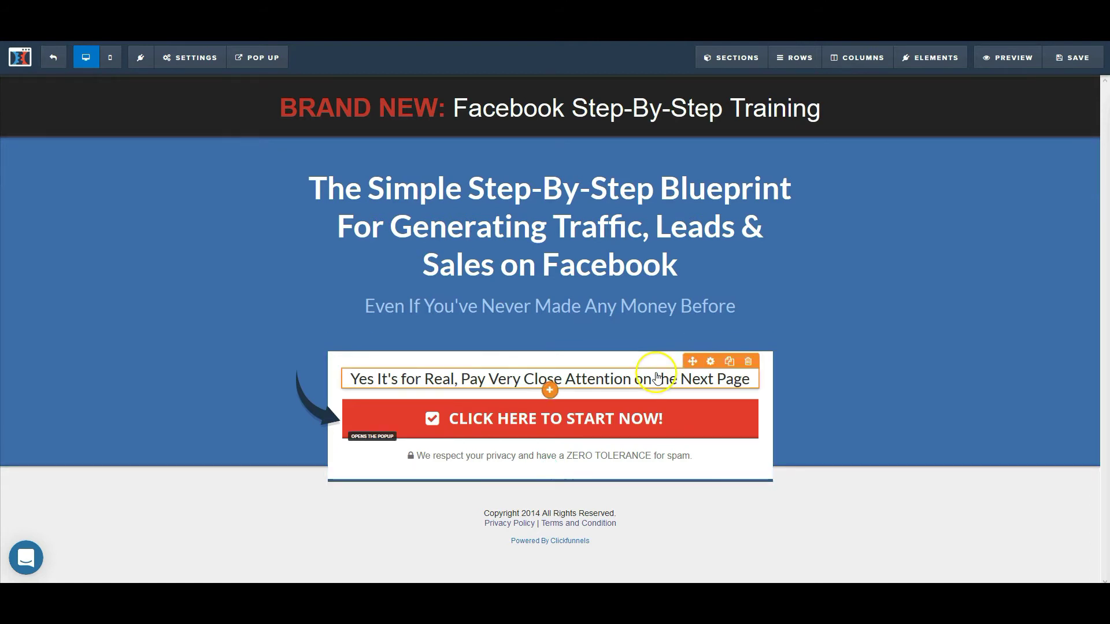
# Examine the free trial plans on the ClickFunnels sign-up page
pyautogui.click(584, 227)
pyautogui.click(331, 200)
pyautogui.click(258, 69)
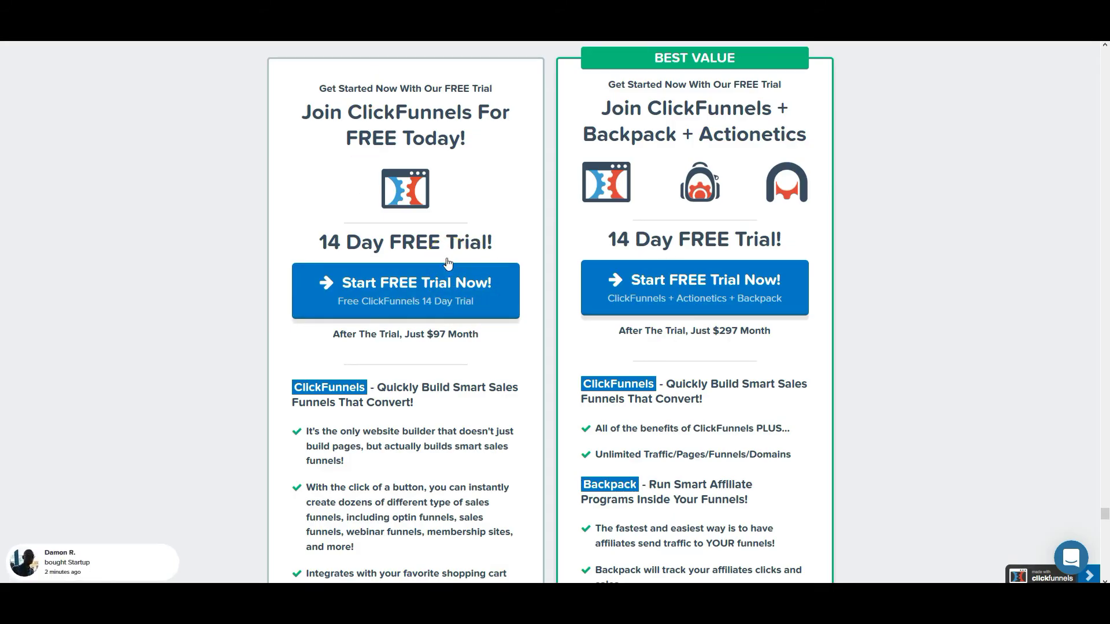
pyautogui.click(425, 300)
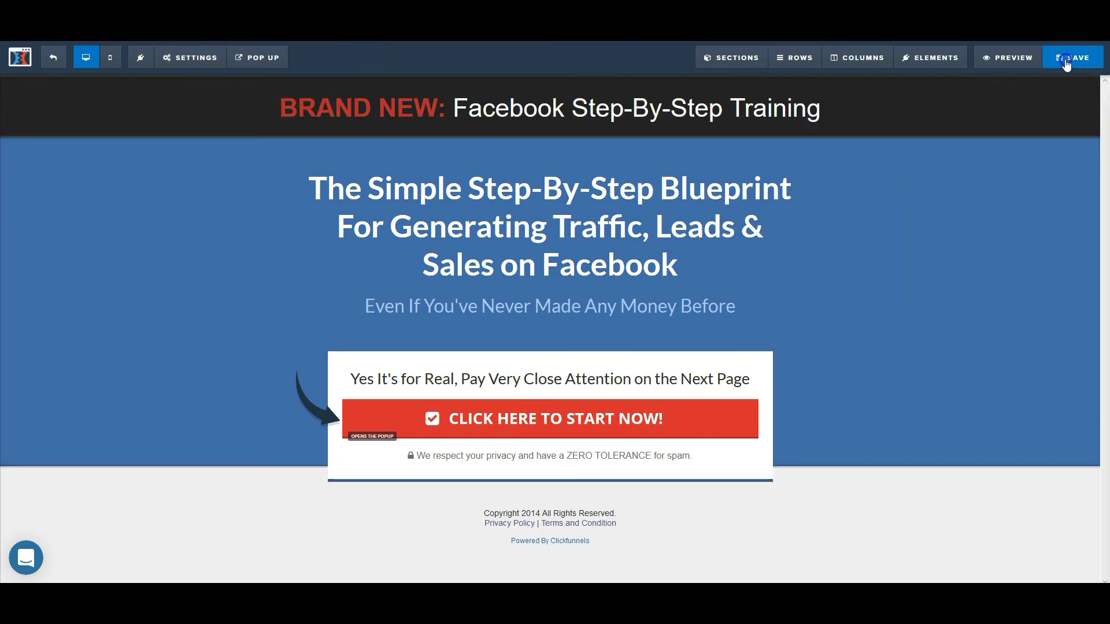
# Save the landing page and preview it, checking the optin pop-up that the red button opens
pyautogui.click(1007, 60)
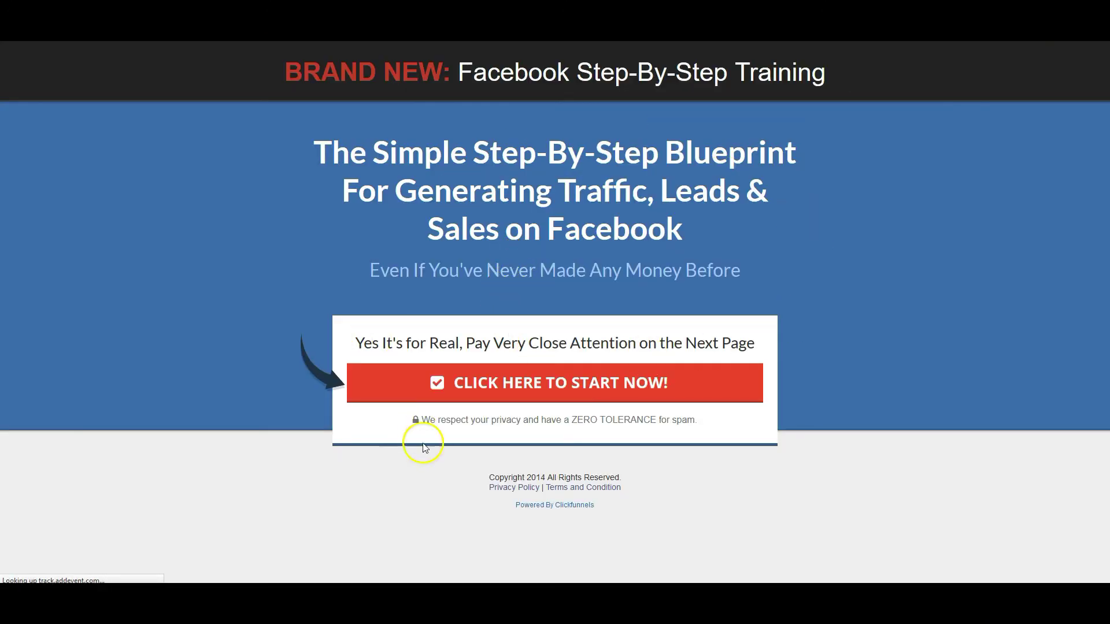
pyautogui.click(526, 380)
pyautogui.click(503, 187)
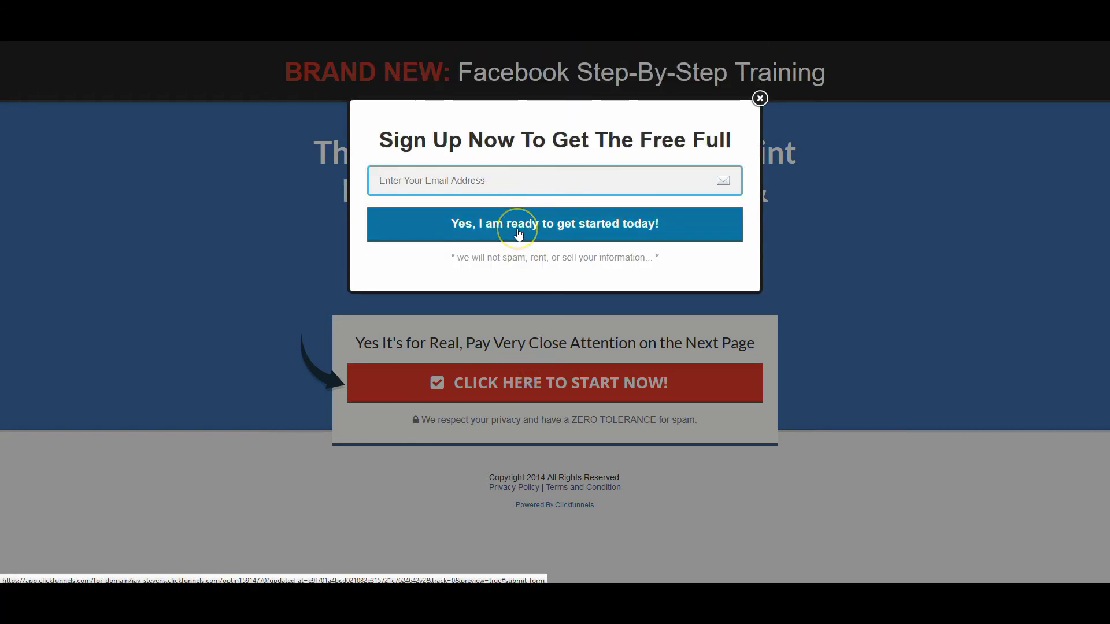
pyautogui.click(856, 263)
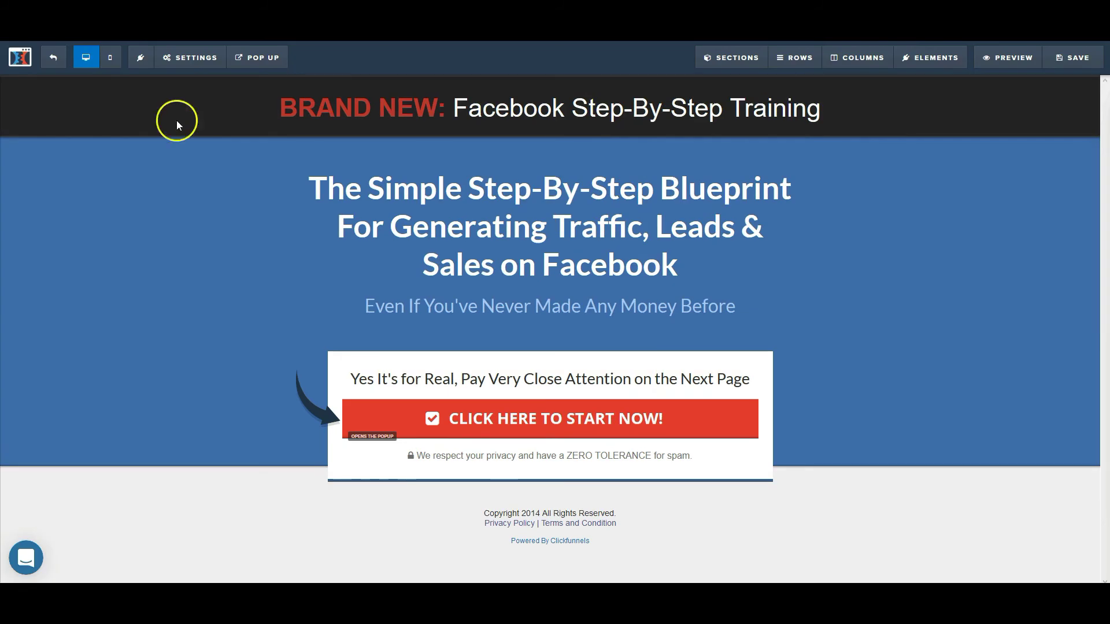
pyautogui.click(496, 308)
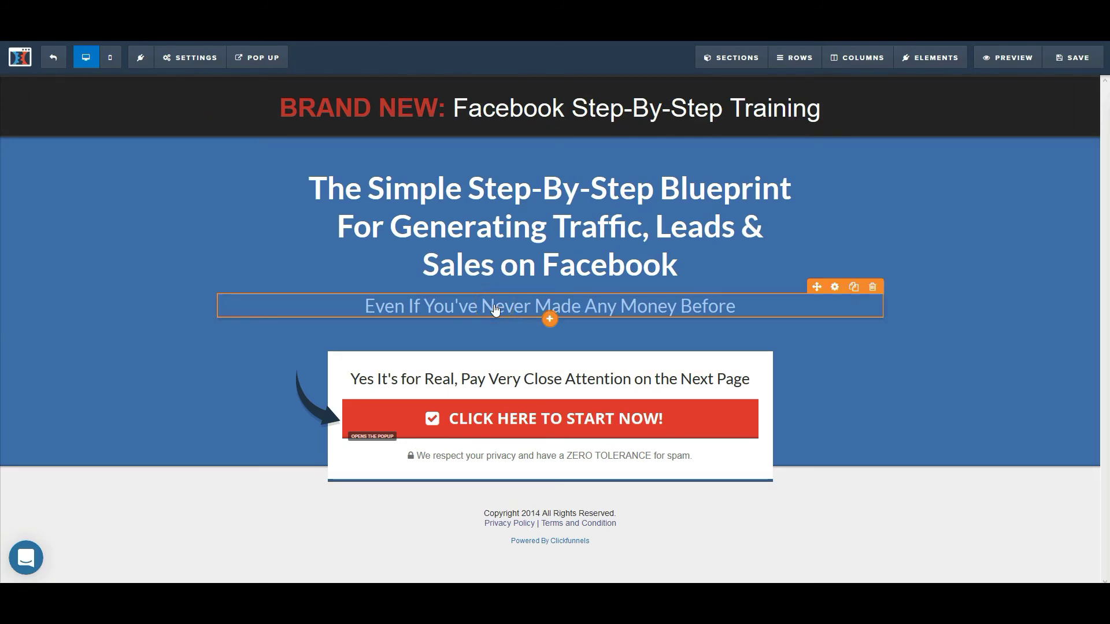
pyautogui.click(190, 57)
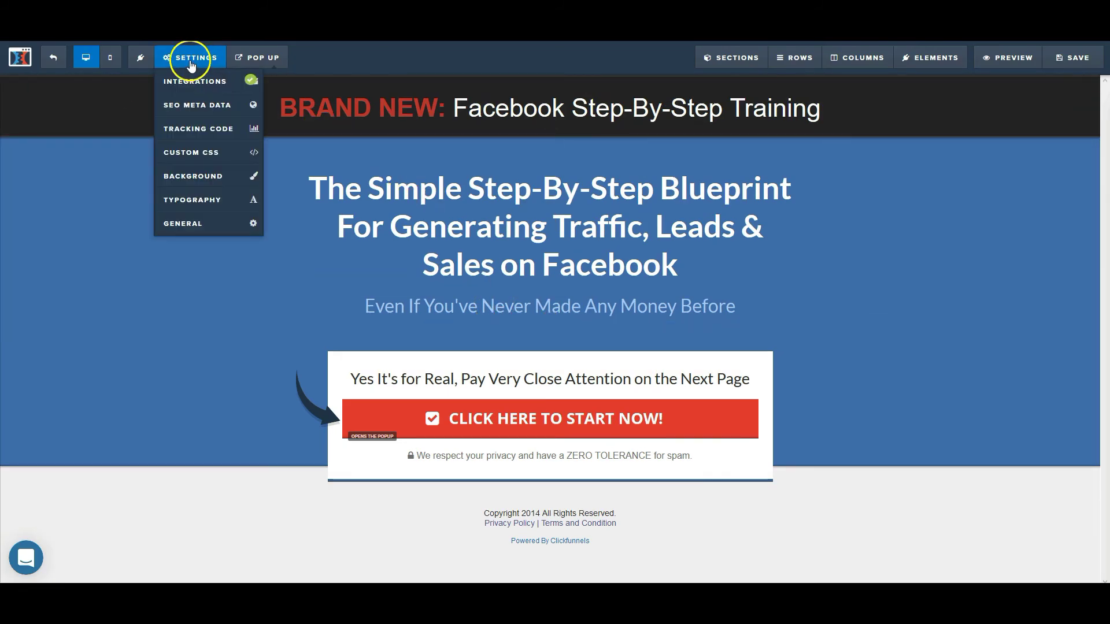
pyautogui.click(192, 221)
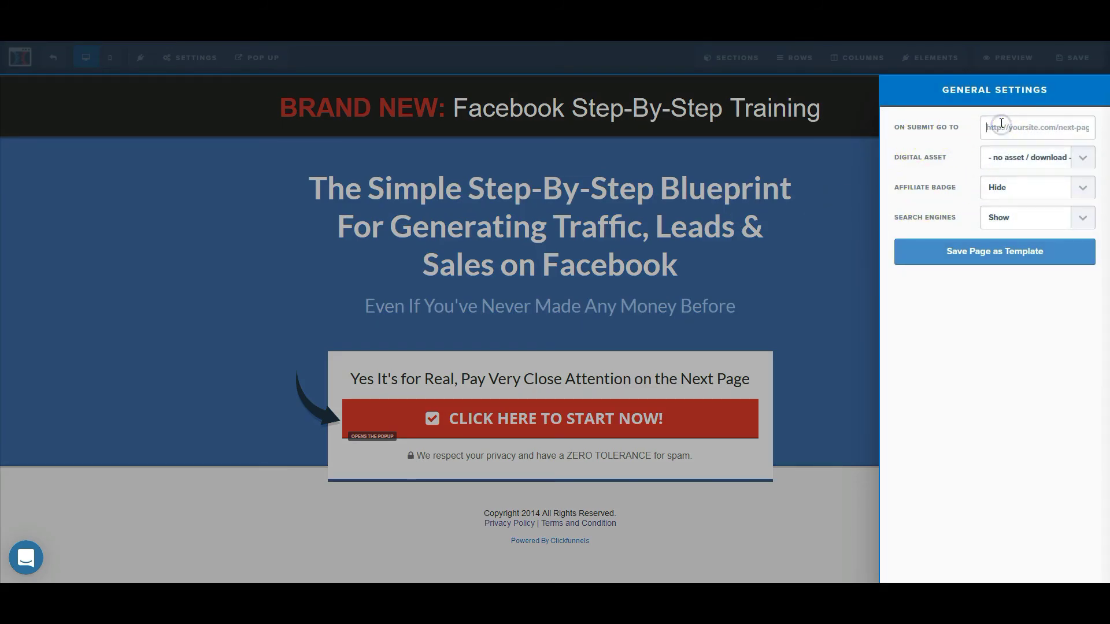
pyautogui.write('http://google.com')
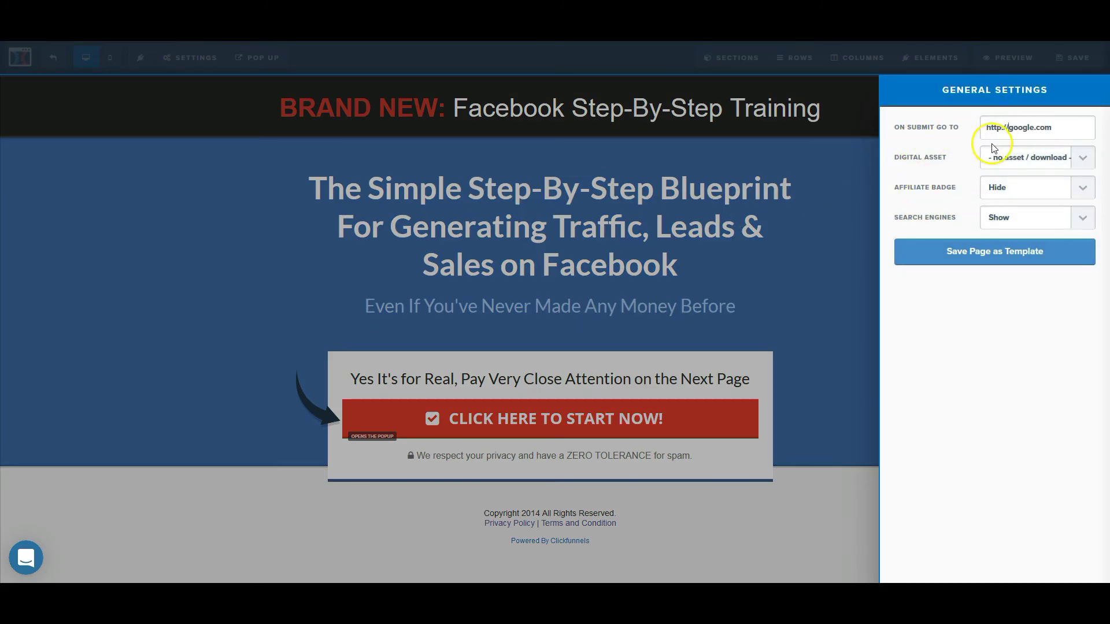
pyautogui.click(862, 272)
pyautogui.click(1046, 68)
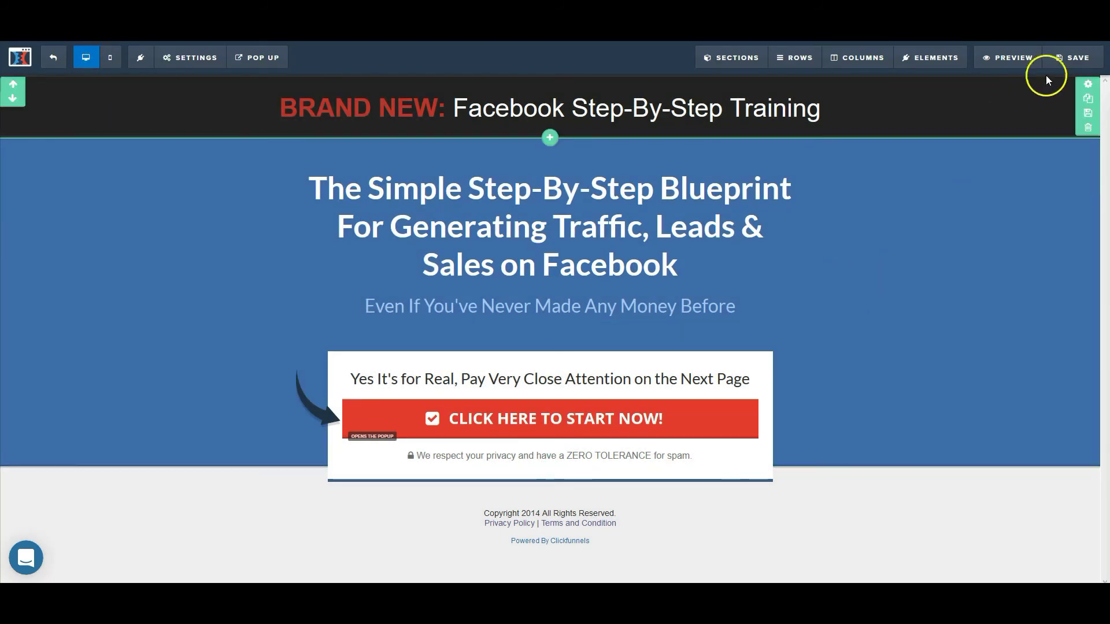
# Preview the landing page and submit an email address through the red button's optin pop-up to test the redirect
pyautogui.click(1013, 58)
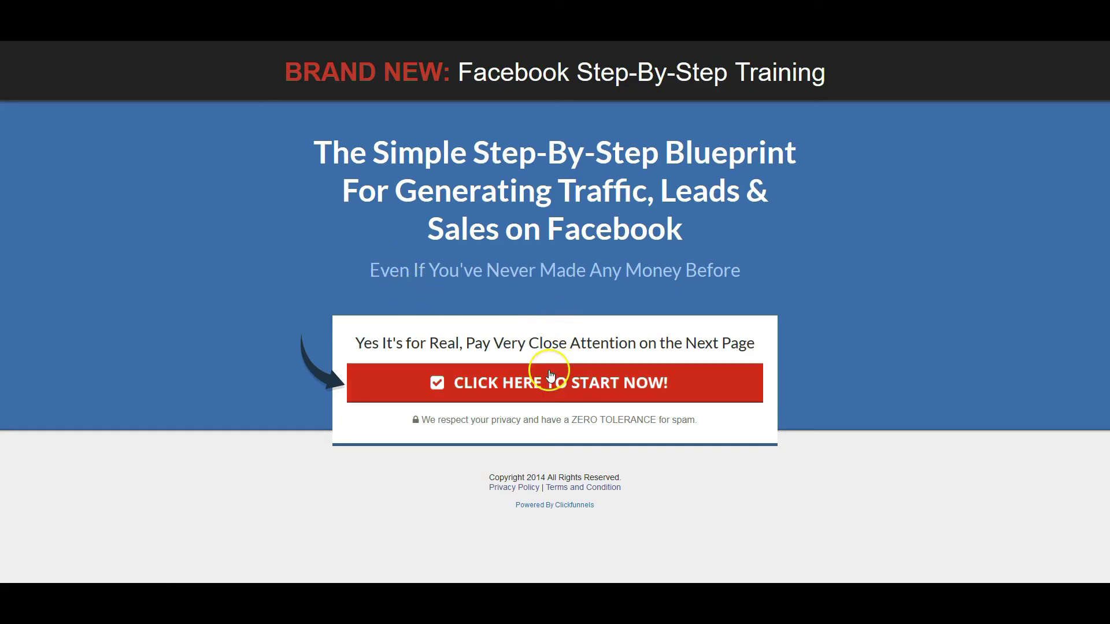
pyautogui.click(549, 375)
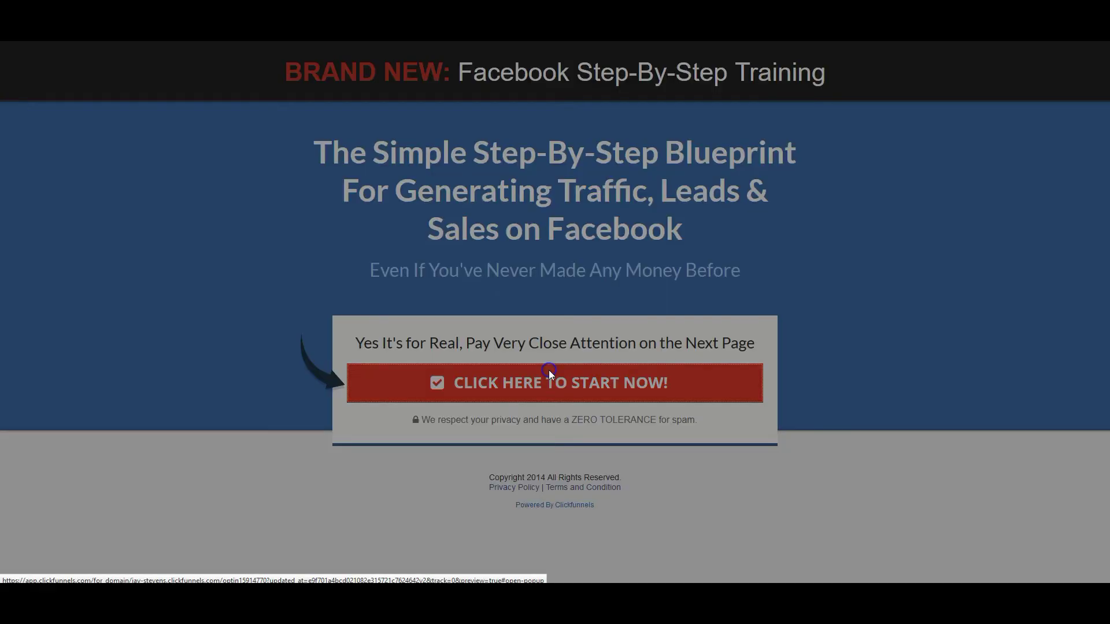
pyautogui.click(538, 186)
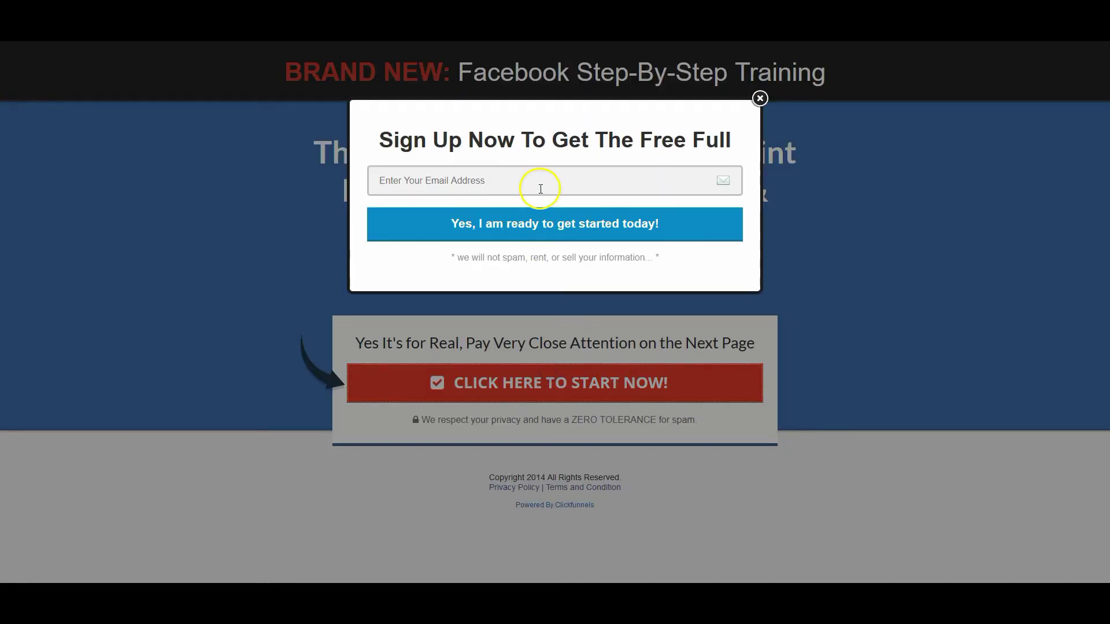
pyautogui.click(515, 203)
pyautogui.click(528, 234)
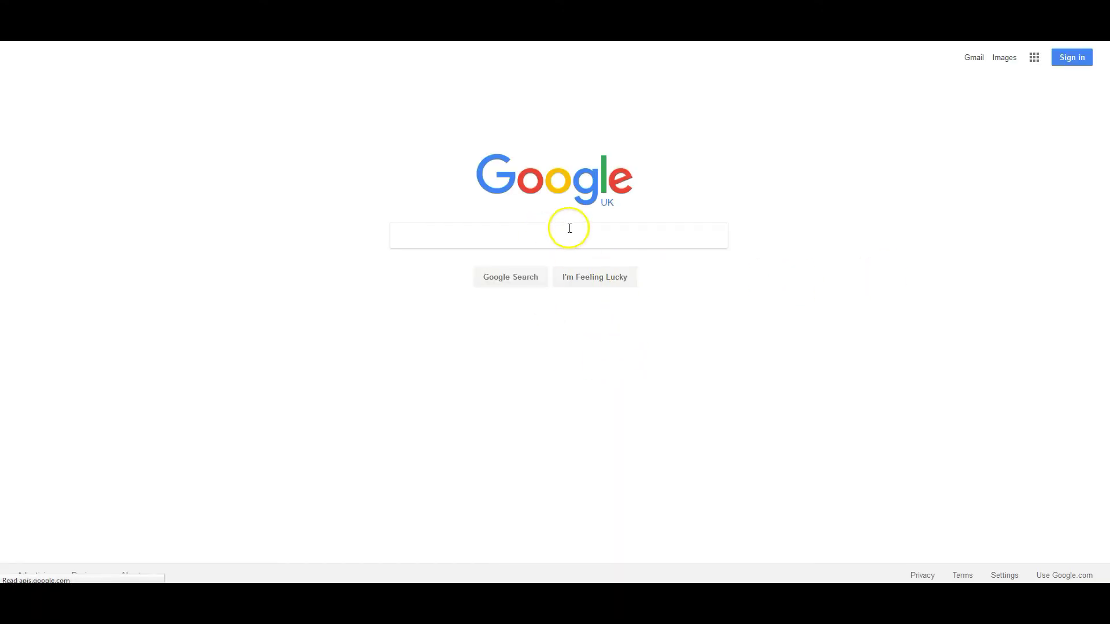
pyautogui.click(567, 227)
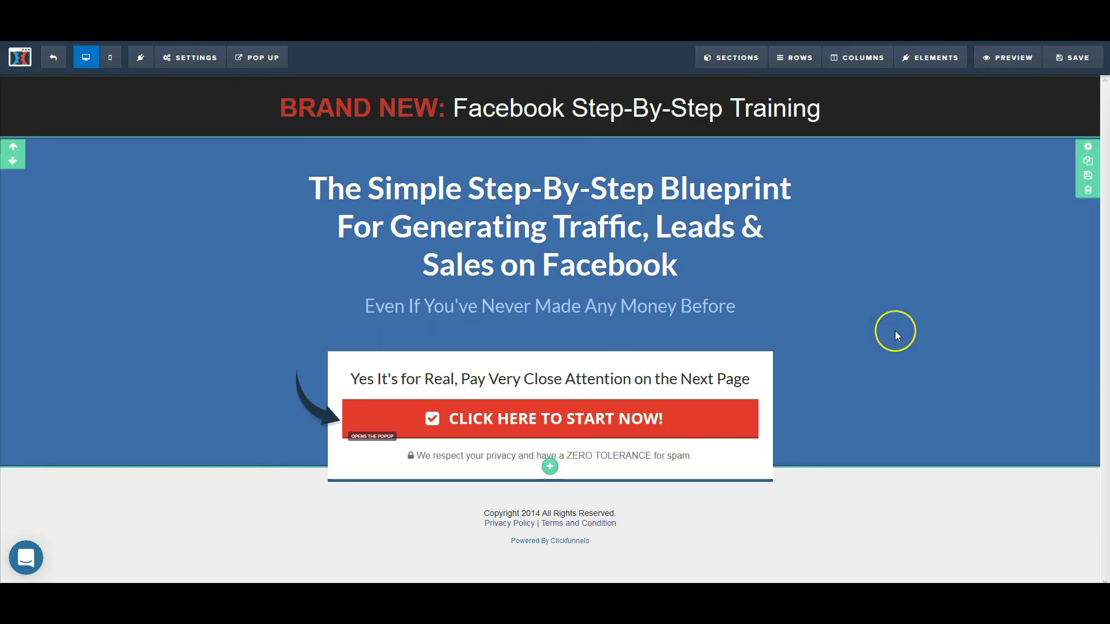